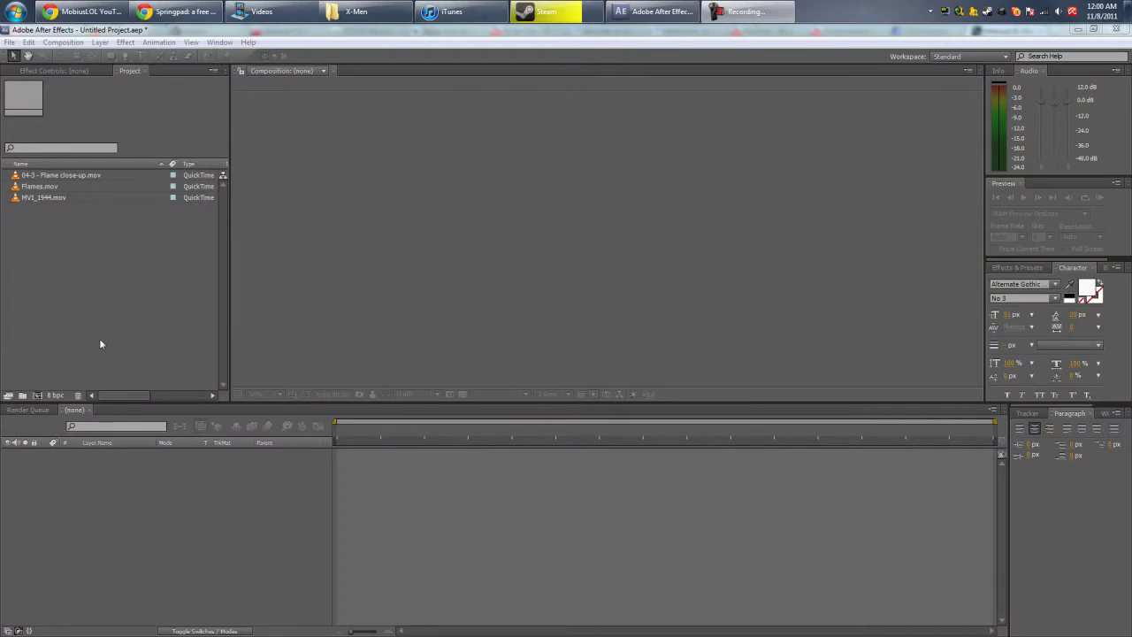
Create a composition from 04-3 - Flame close-up.mov and scrub through the flame shot
click(126, 246)
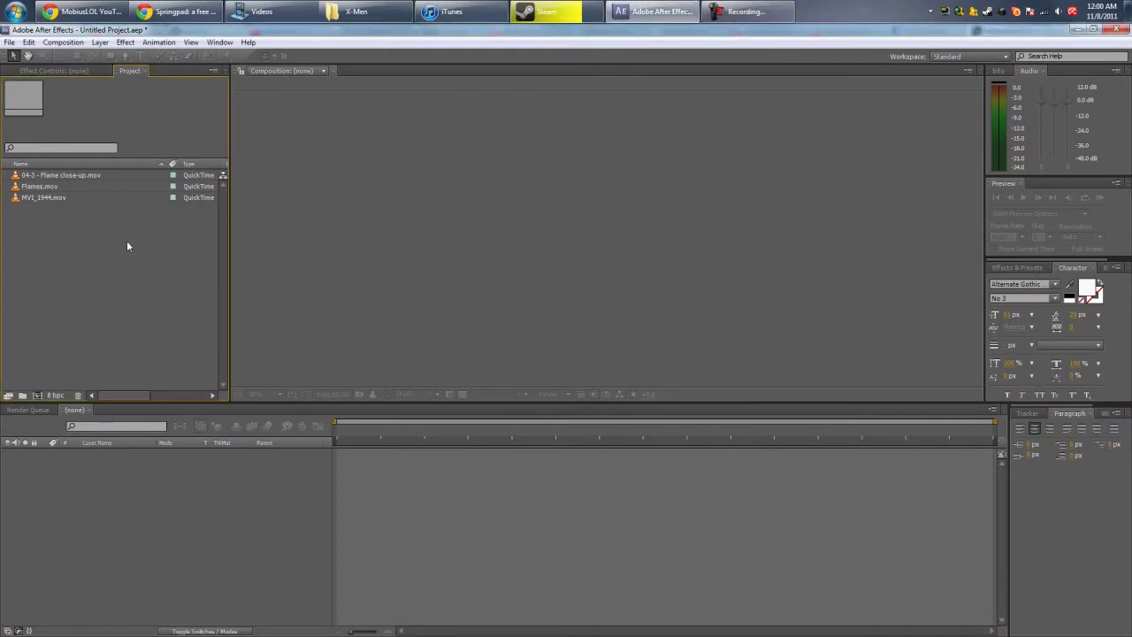
drag(84, 175, 176, 269)
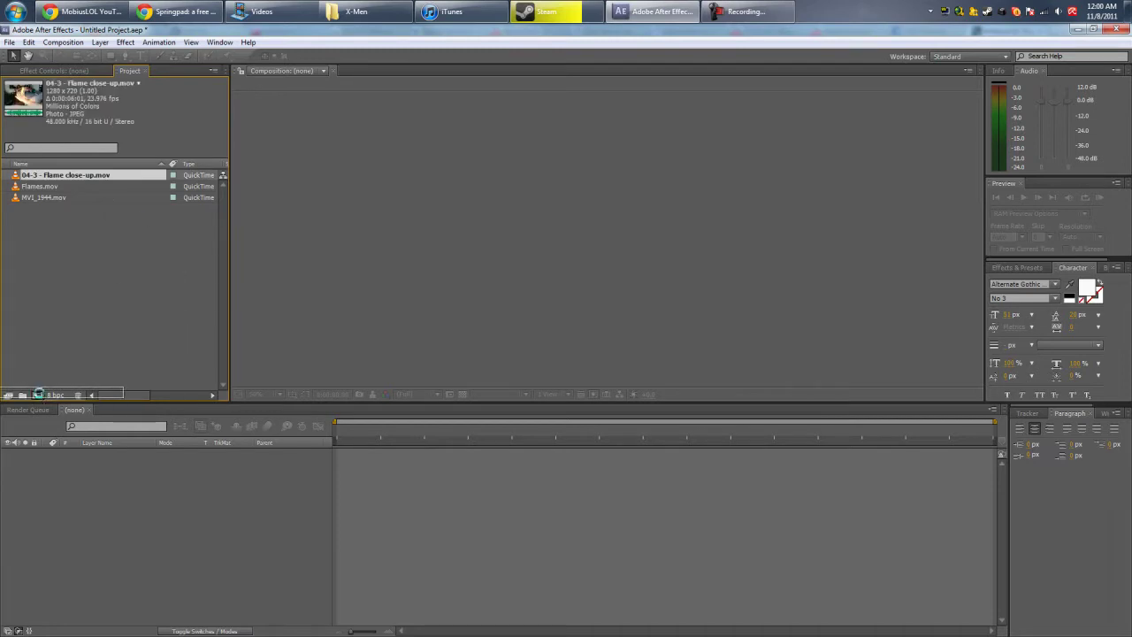
drag(38, 394, 38, 394)
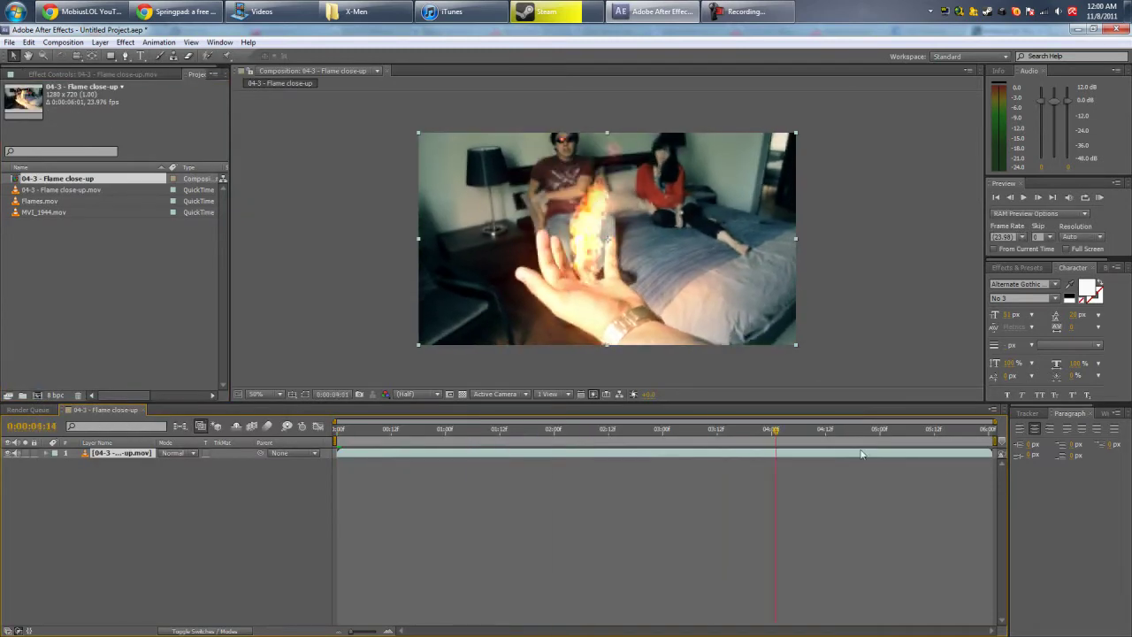
drag(860, 454, 277, 450)
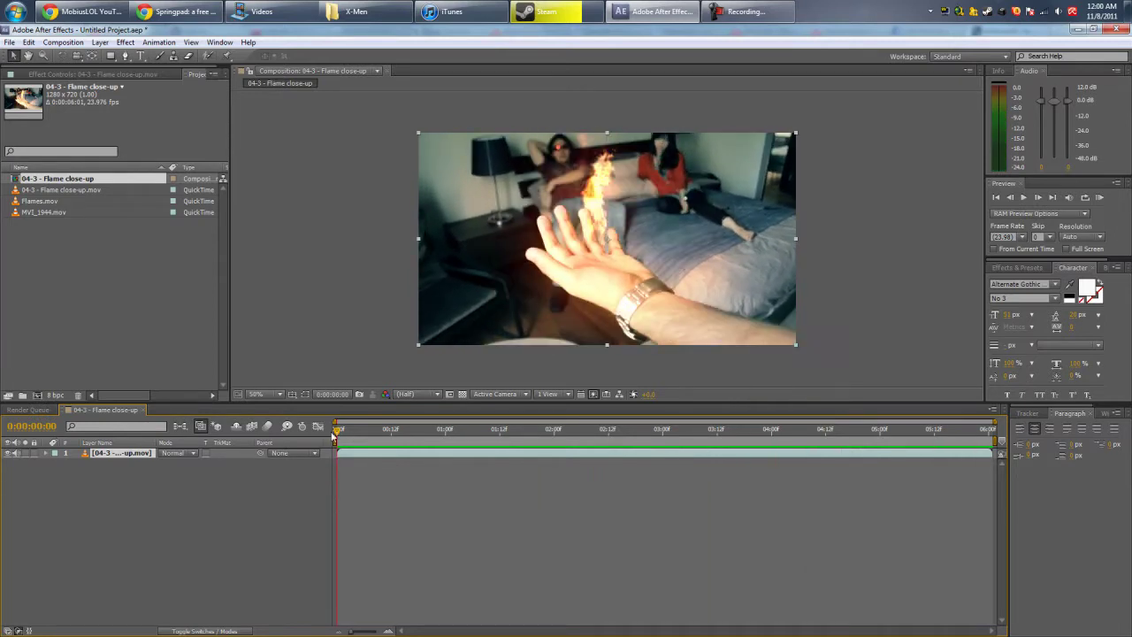
mouse_move(339, 433)
mouse_down()
mouse_move(971, 449)
mouse_move(337, 447)
mouse_up()
Create a composition from MVI_1944.mov and scrub through the raw hand footage
click(176, 263)
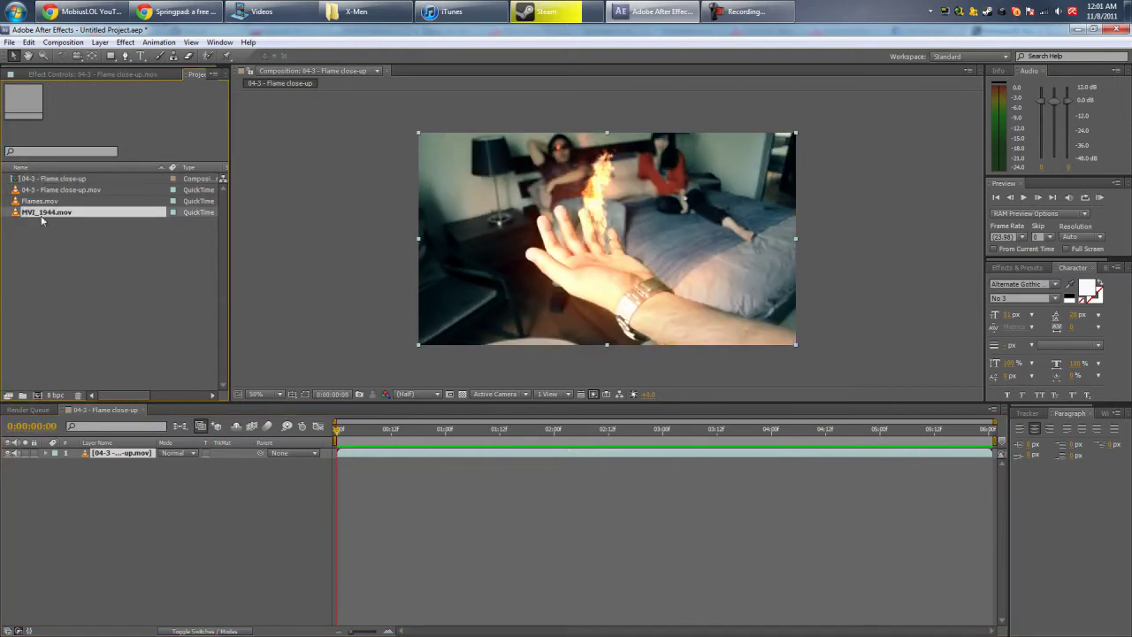
click(37, 395)
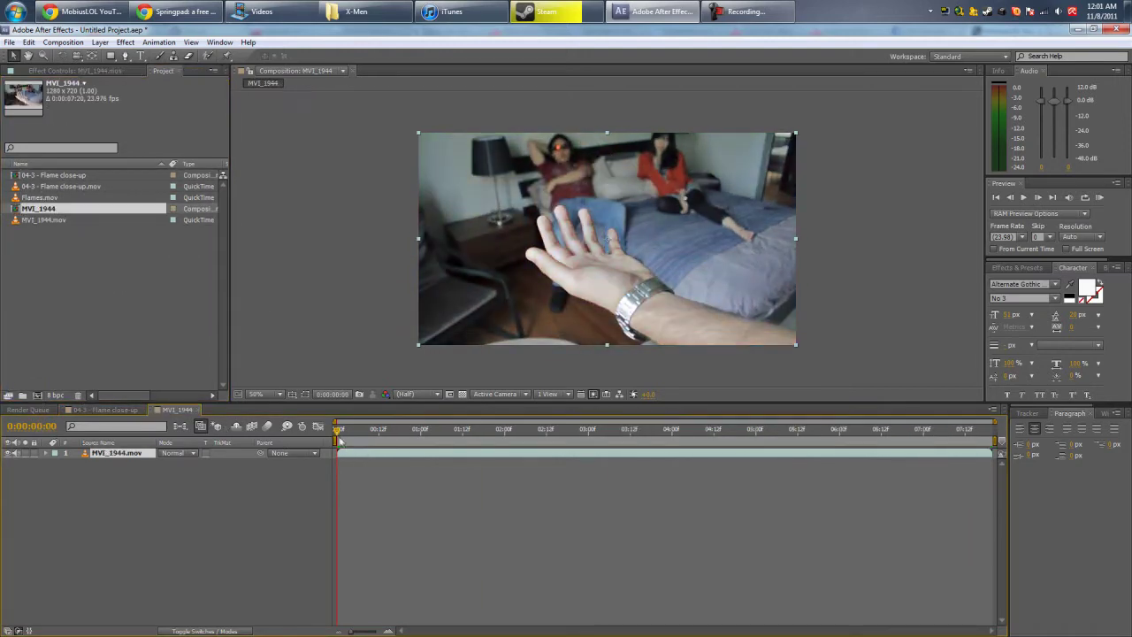
drag(339, 431, 2, 439)
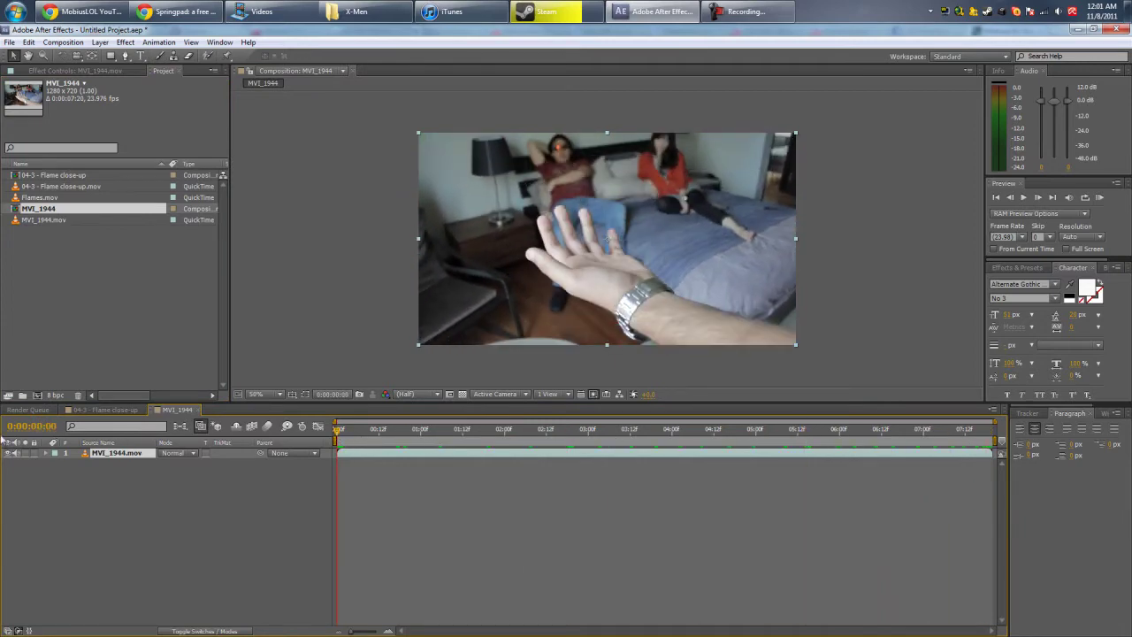
Add a null object above the MVI_1944.mov layer and name it Tracker
right_click(151, 511)
mouse_move(201, 521)
click(380, 586)
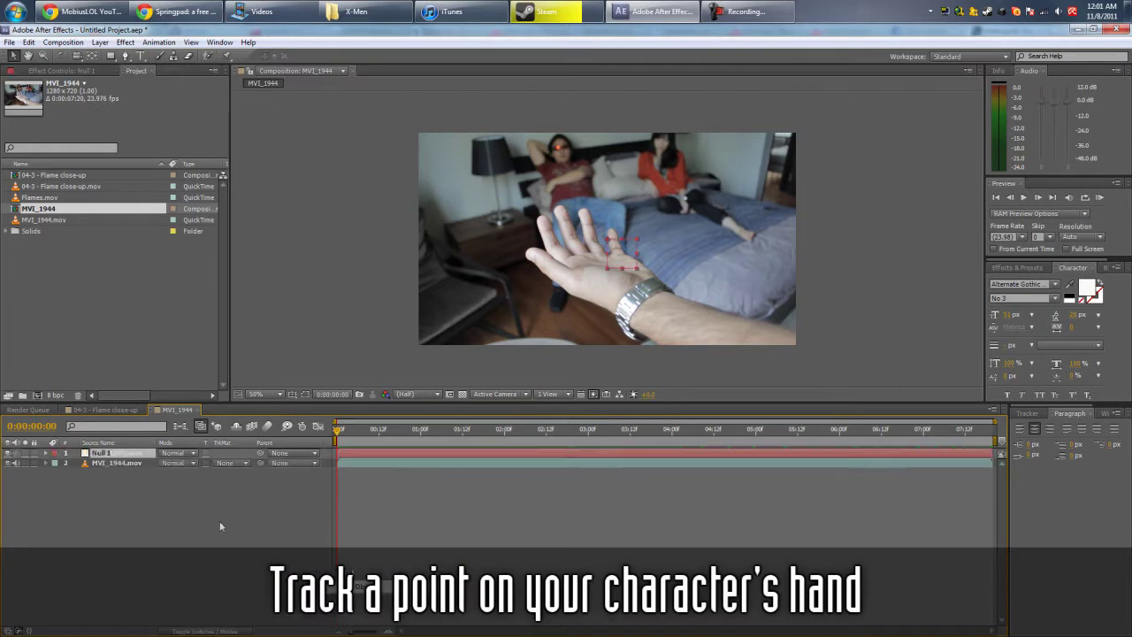
key(Return)
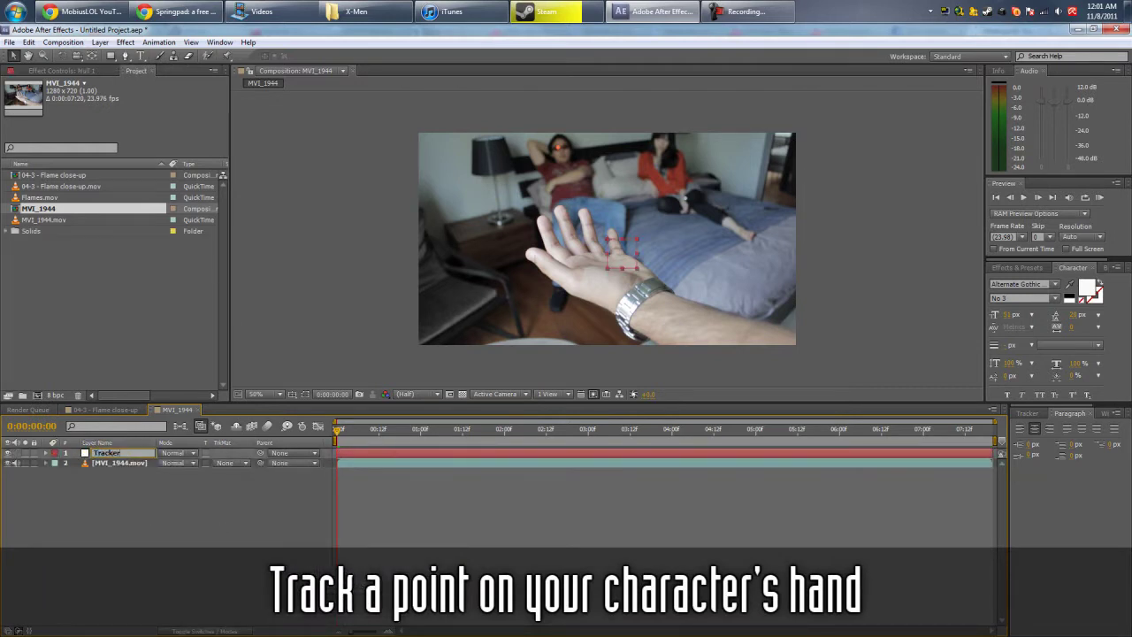
click(175, 535)
Start motion tracking on the MVI_1944.mov layer and place an enlarged track point on the palm below the fingers
click(118, 463)
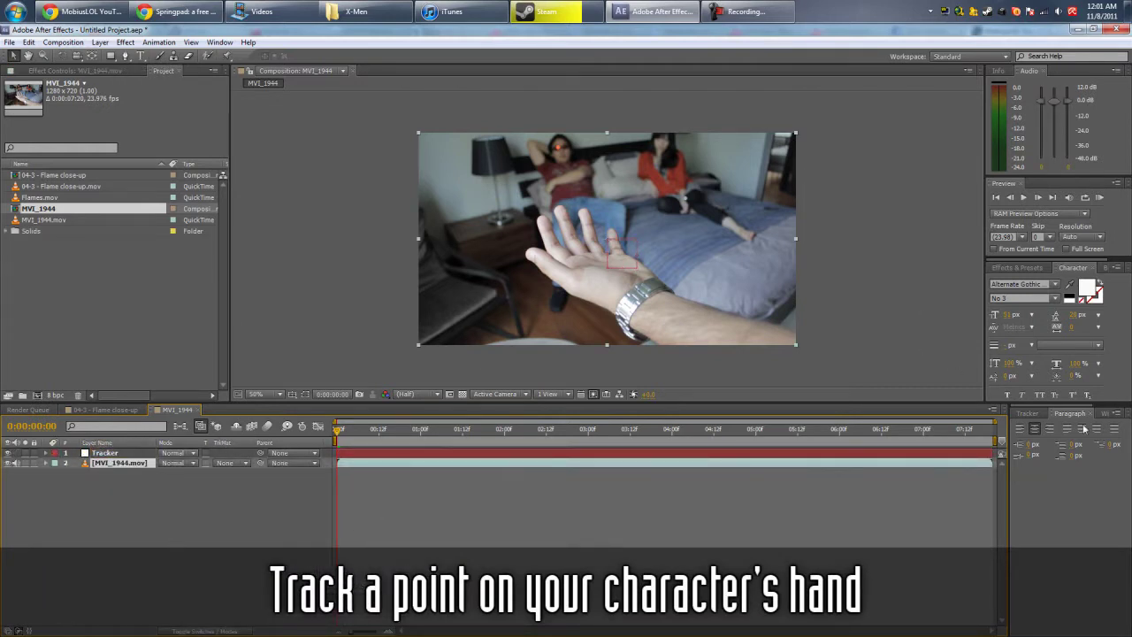
click(1040, 429)
scroll(591, 258, up, 4)
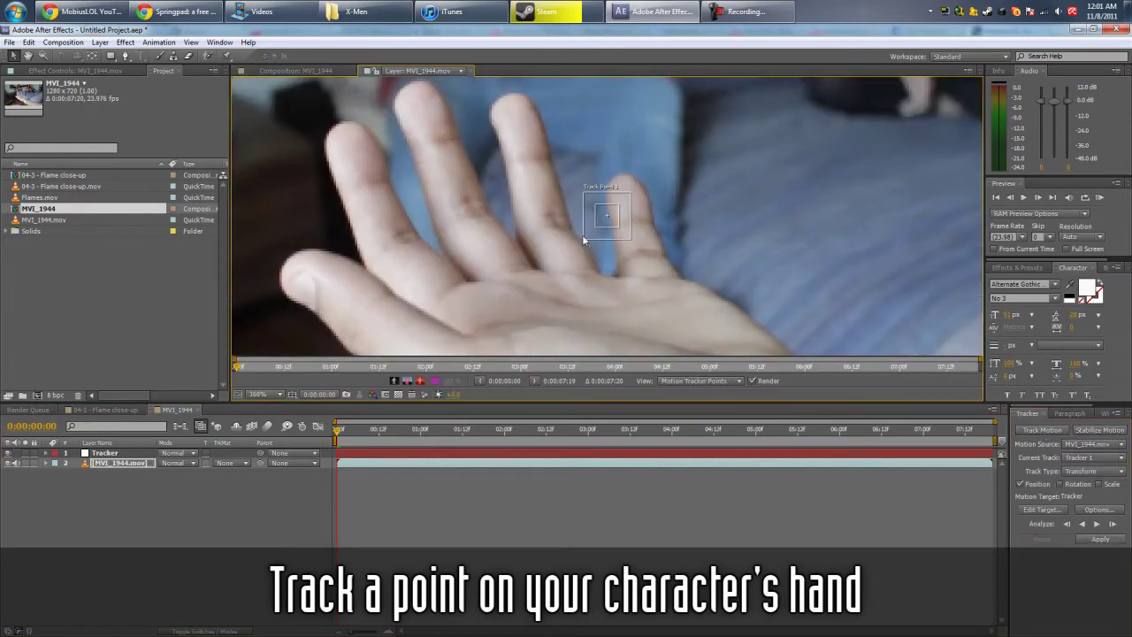
drag(613, 285, 607, 258)
drag(610, 214, 539, 253)
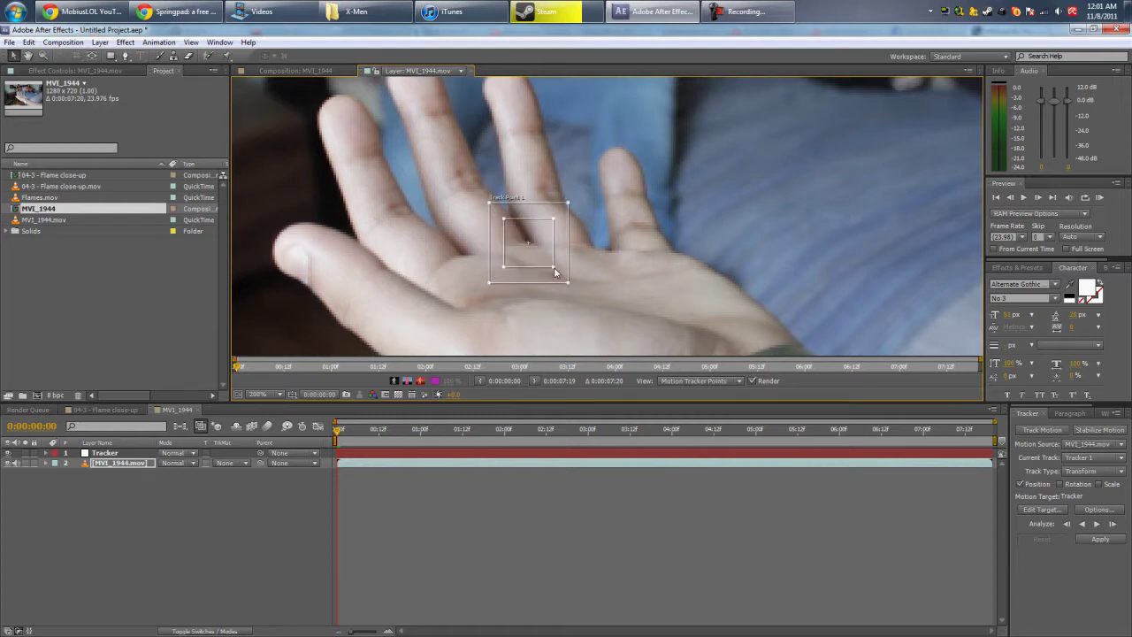
Analyze the hand's track point forward through to the end of the clip
click(1097, 524)
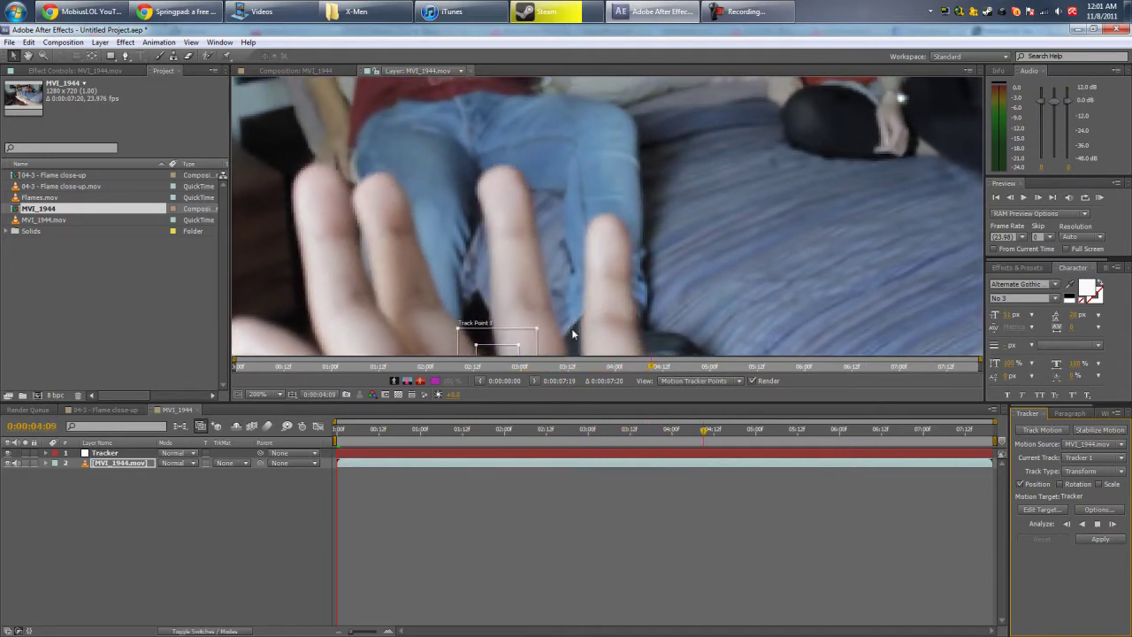
key(space)
drag(581, 321, 615, 196)
click(1098, 524)
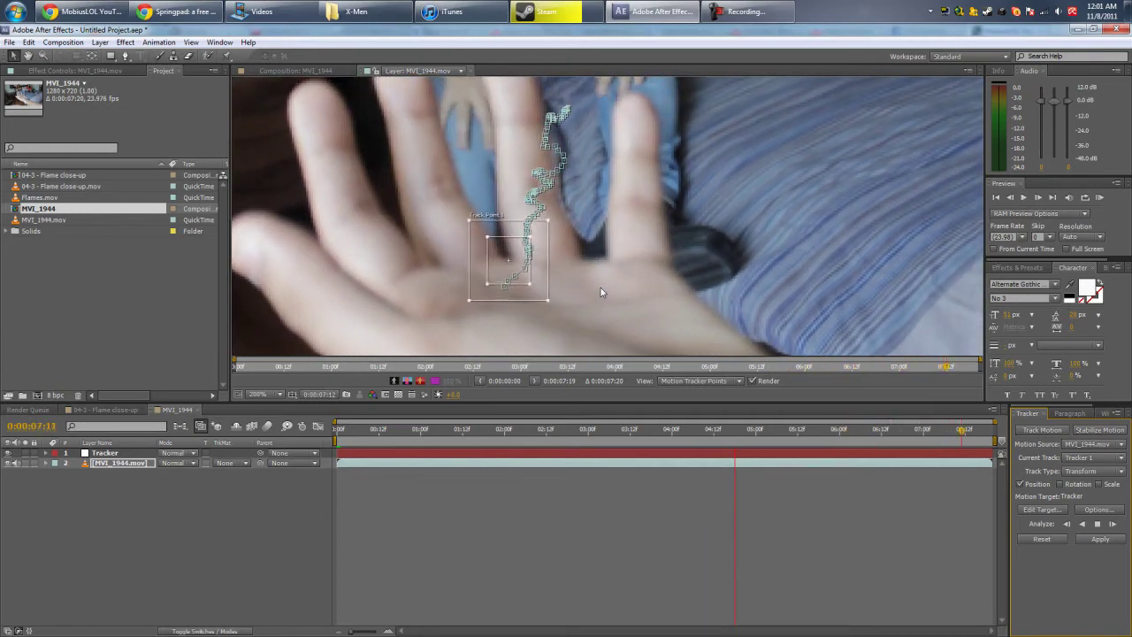
Apply the motion track to the Tracker null and scrub the timeline to check that it follows the hand
click(1100, 539)
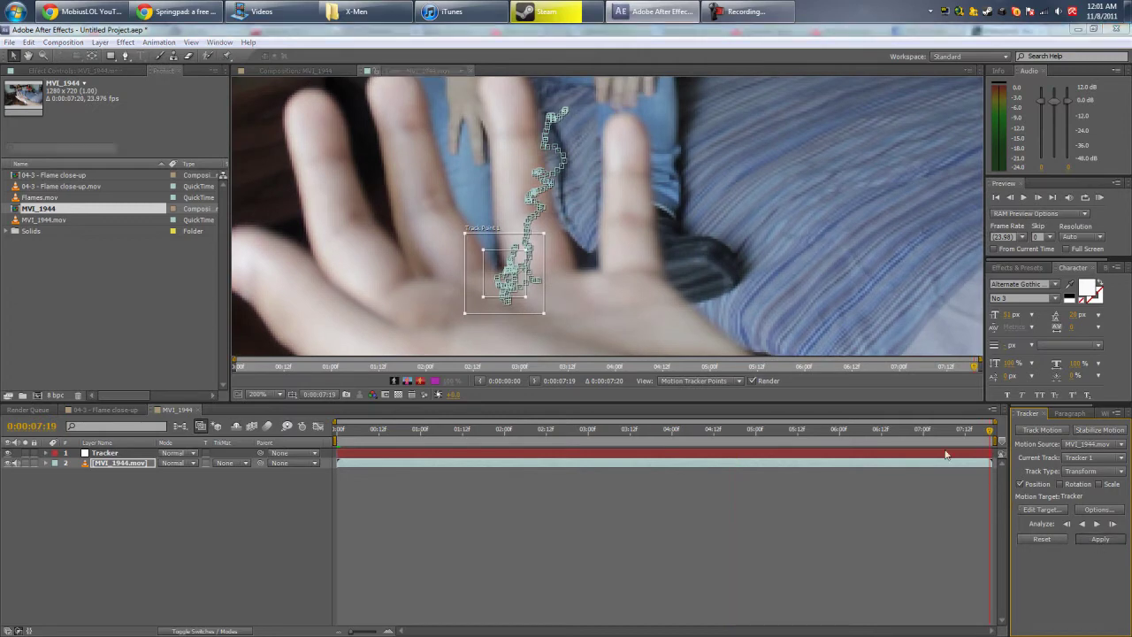
click(553, 349)
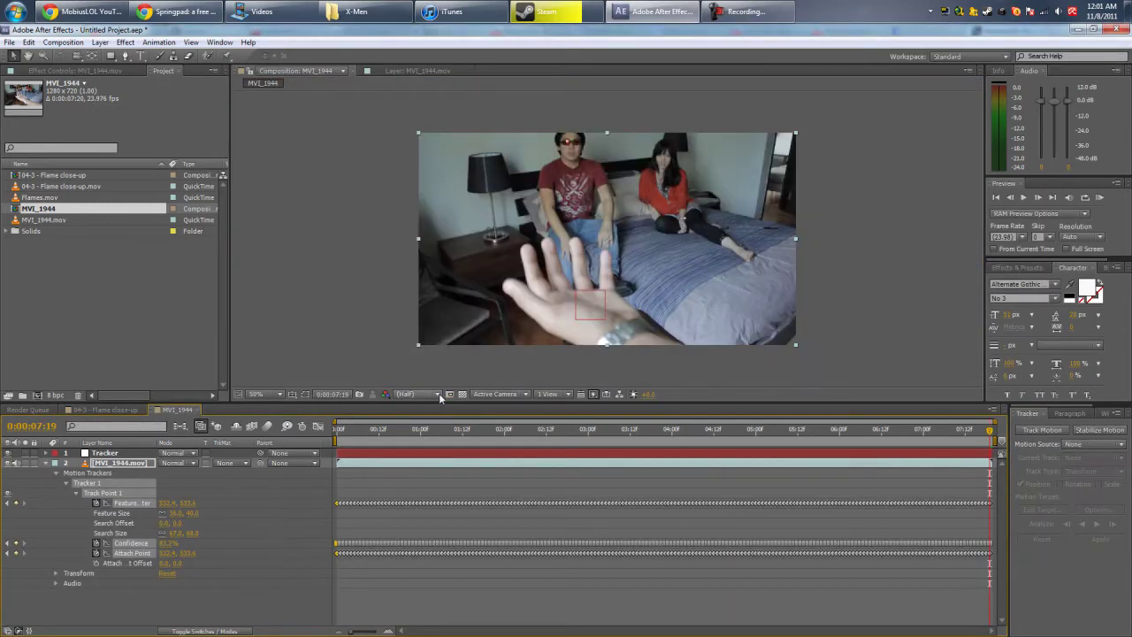
click(197, 538)
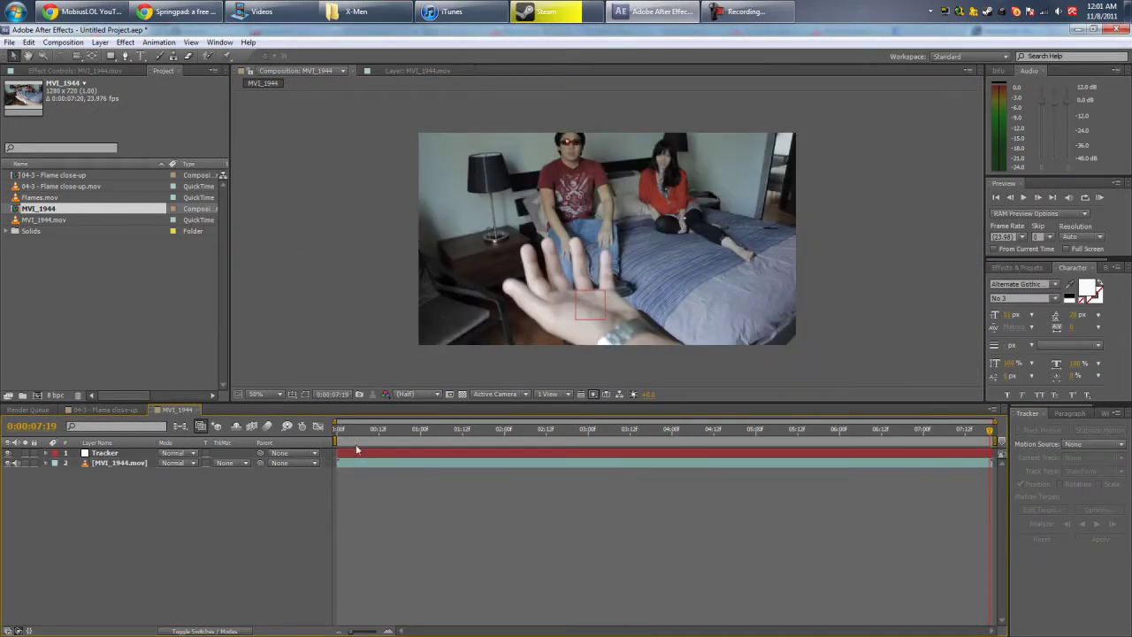
drag(337, 432, 157, 440)
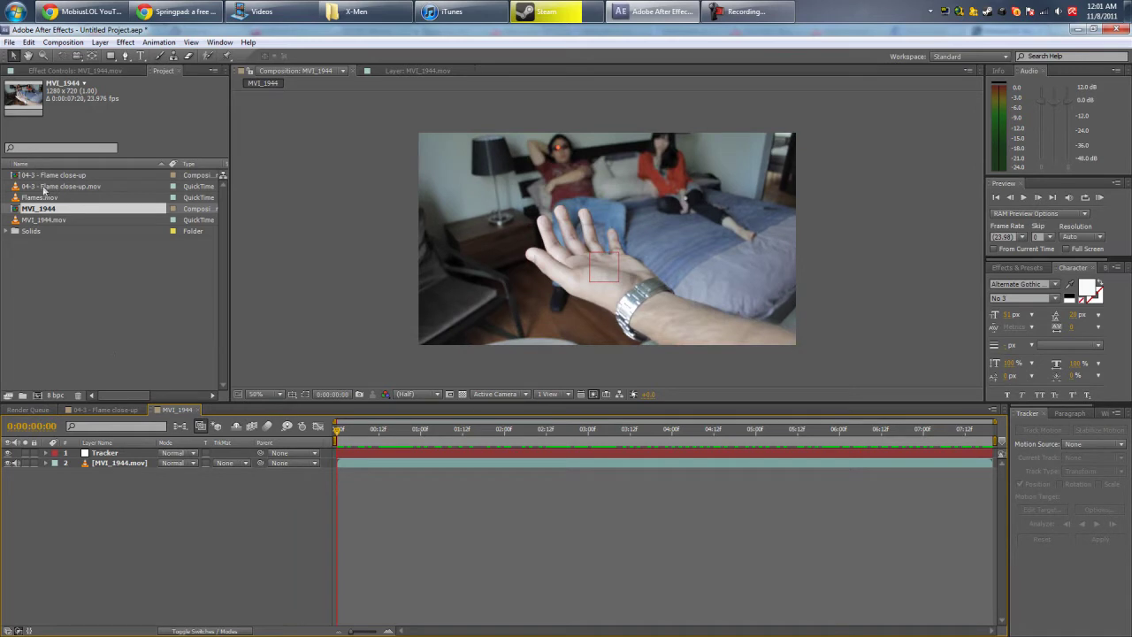
Insert Flames.mov between the Tracker and MVI_1944.mov layers and scrub through the stock flame
drag(44, 195, 106, 460)
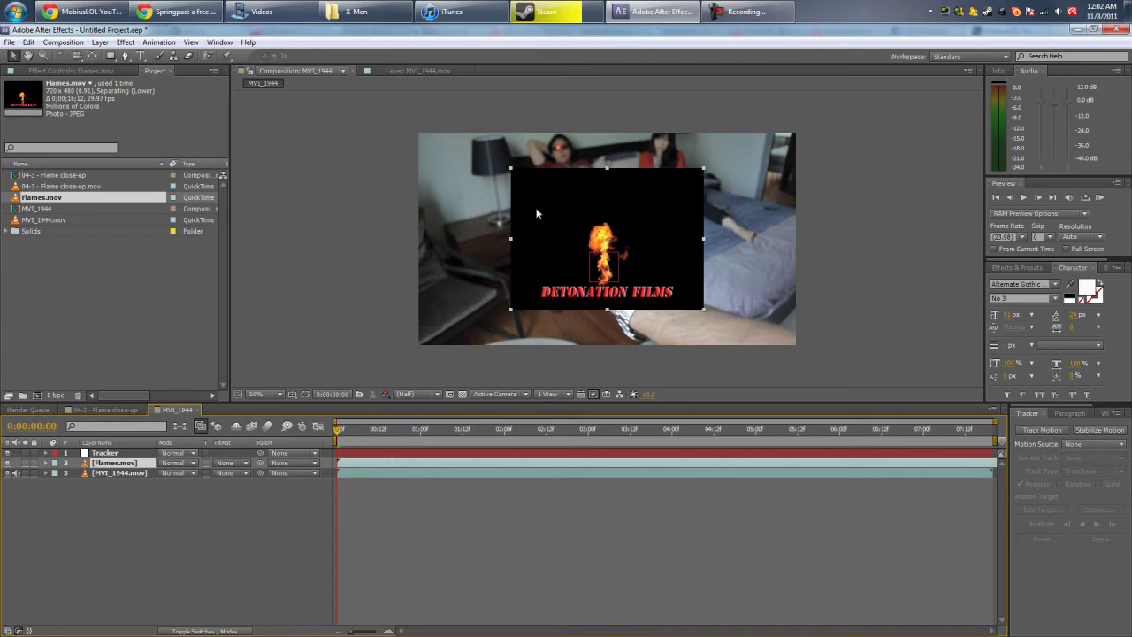
drag(336, 430, 187, 431)
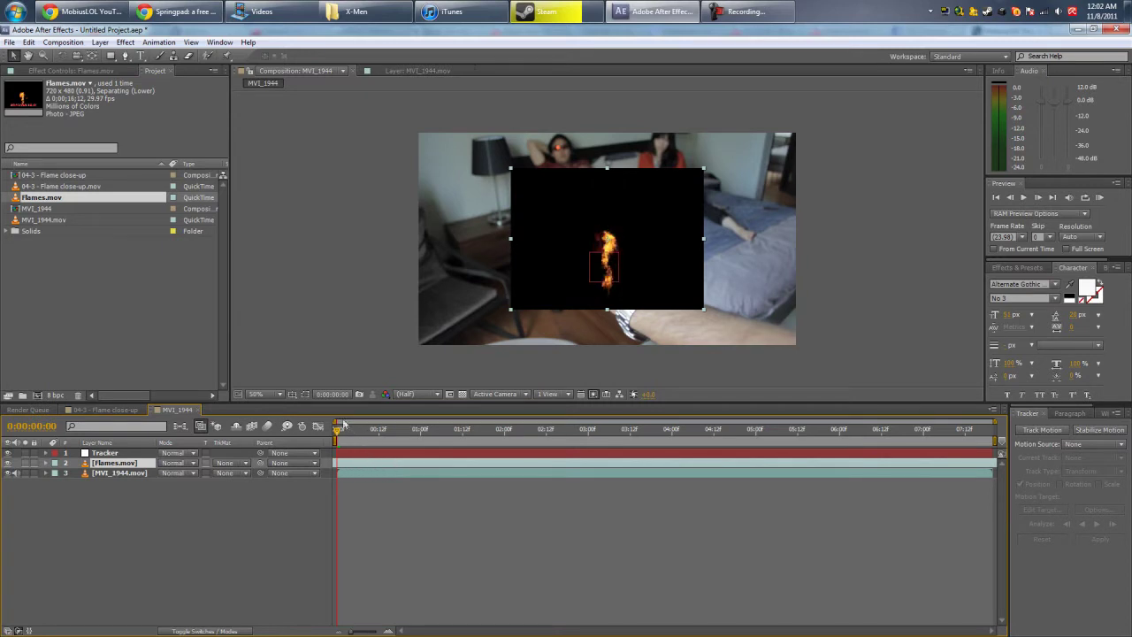
Trim the start of the Flames.mov layer at 0:00:03:15 and slide the layer back to the composition's start
drag(350, 434, 640, 433)
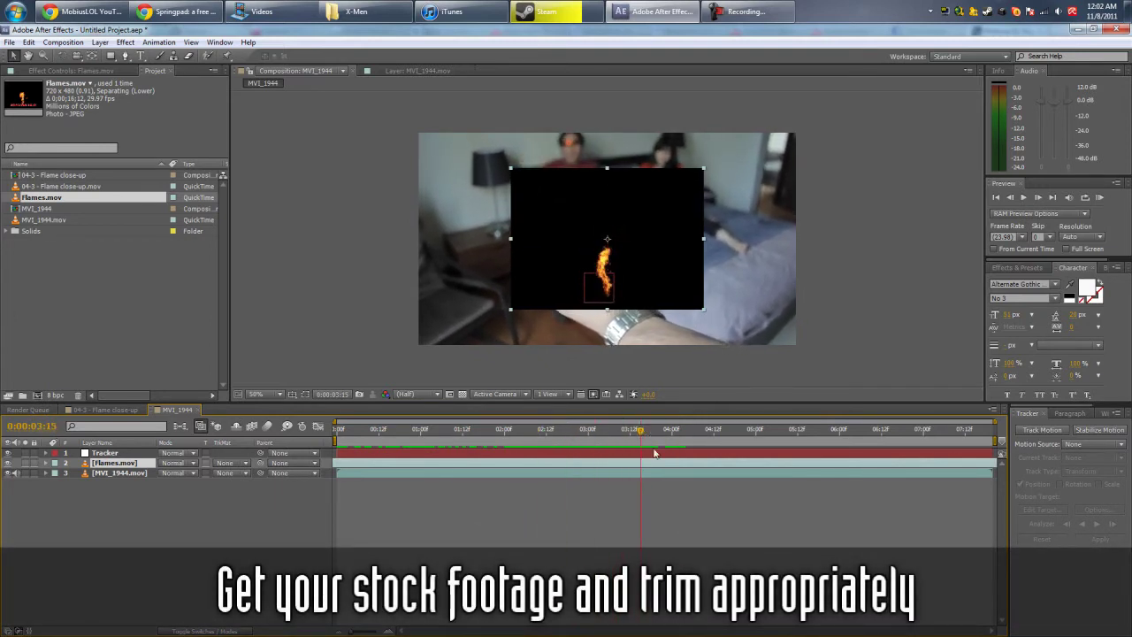
key(alt+bracketleft)
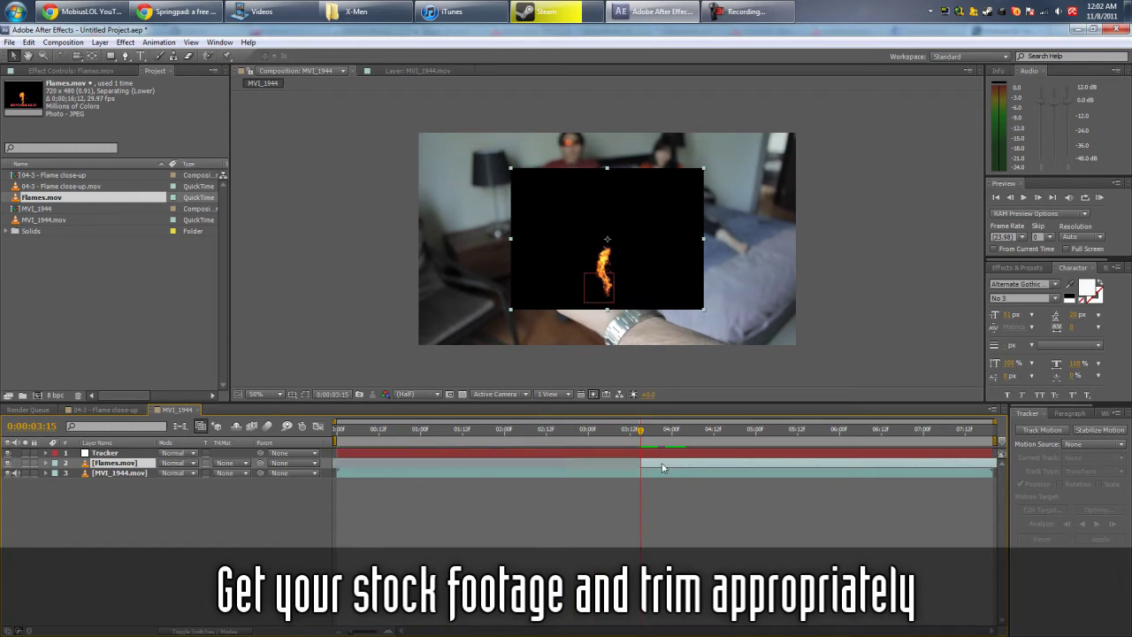
click(337, 432)
drag(350, 464, 347, 463)
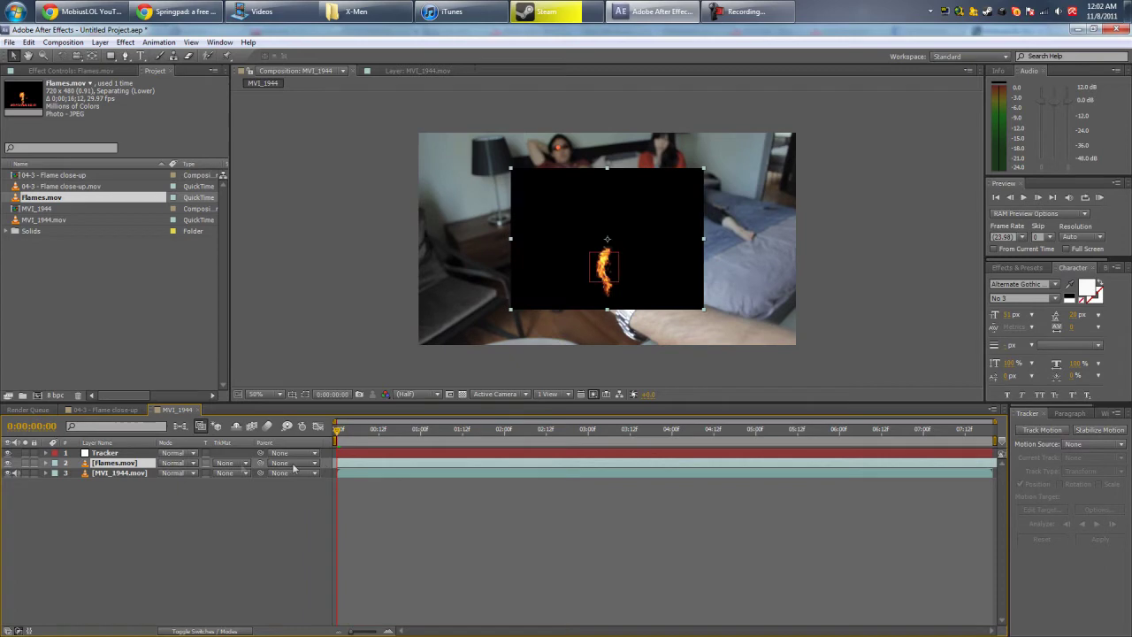
Set the Flames.mov layer's blending mode to Add and scrub the opening frames
click(176, 464)
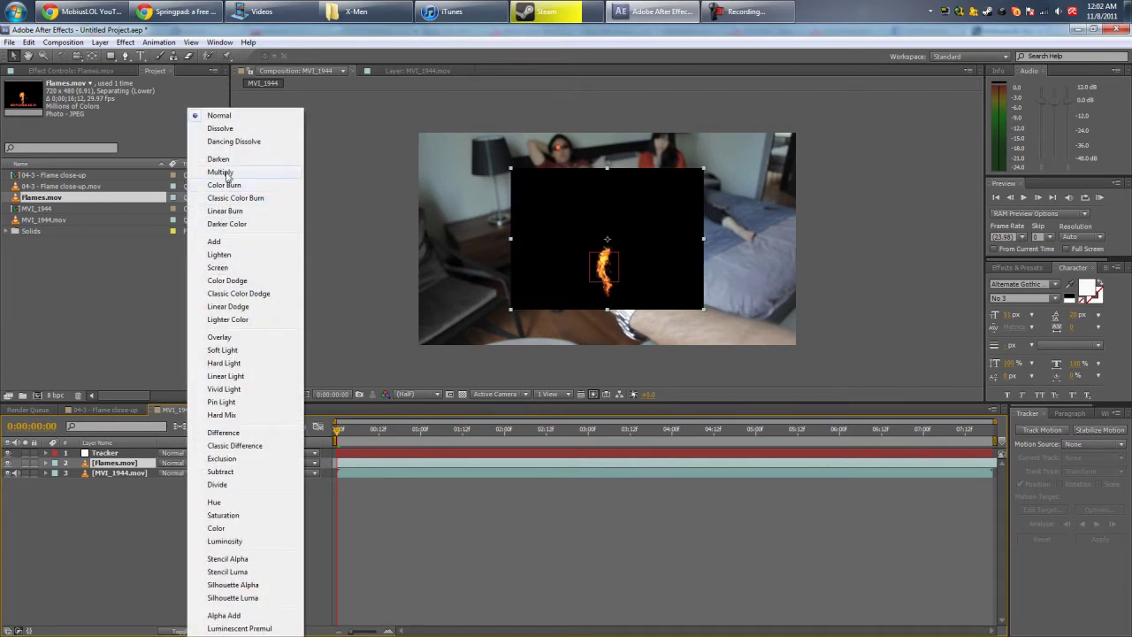
click(221, 172)
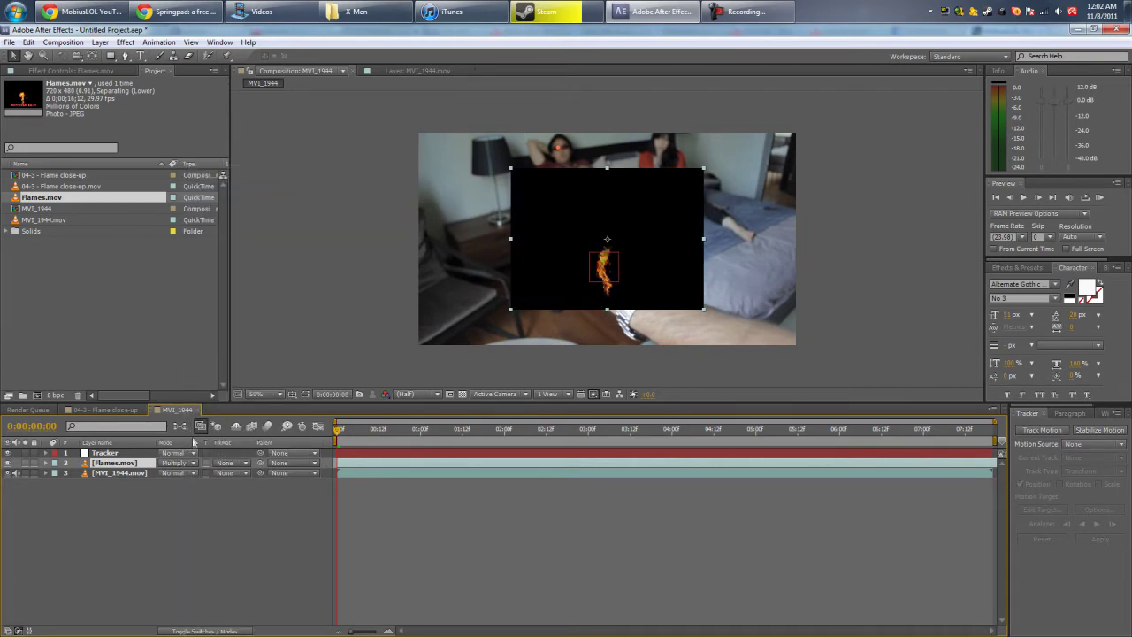
click(176, 463)
click(239, 242)
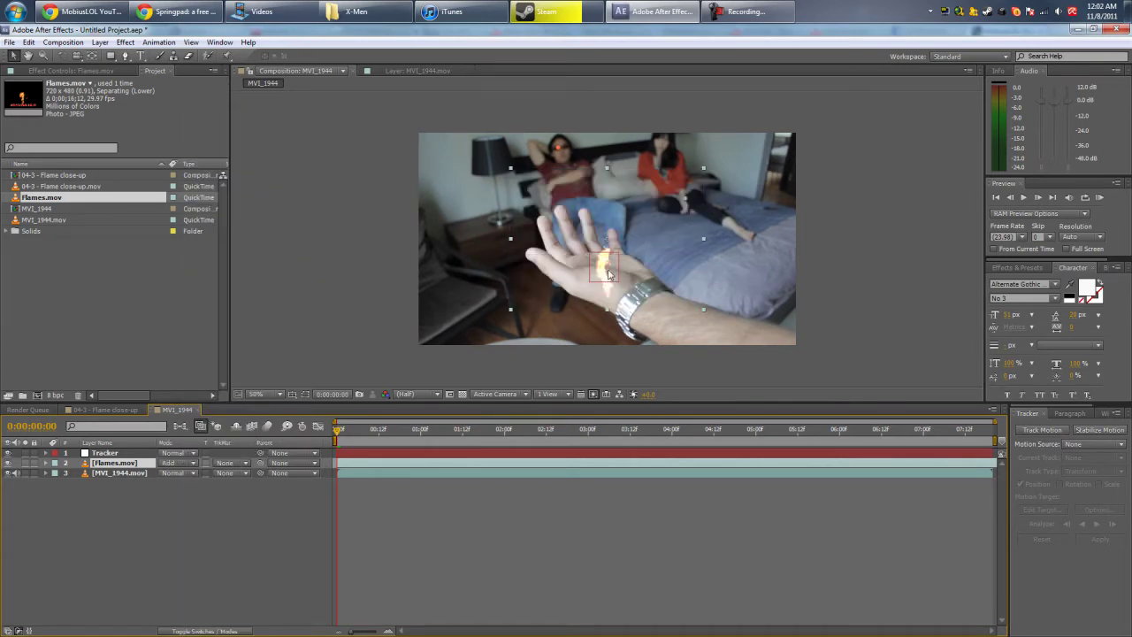
click(608, 274)
mouse_move(341, 433)
mouse_down()
mouse_move(437, 437)
mouse_move(335, 434)
mouse_up()
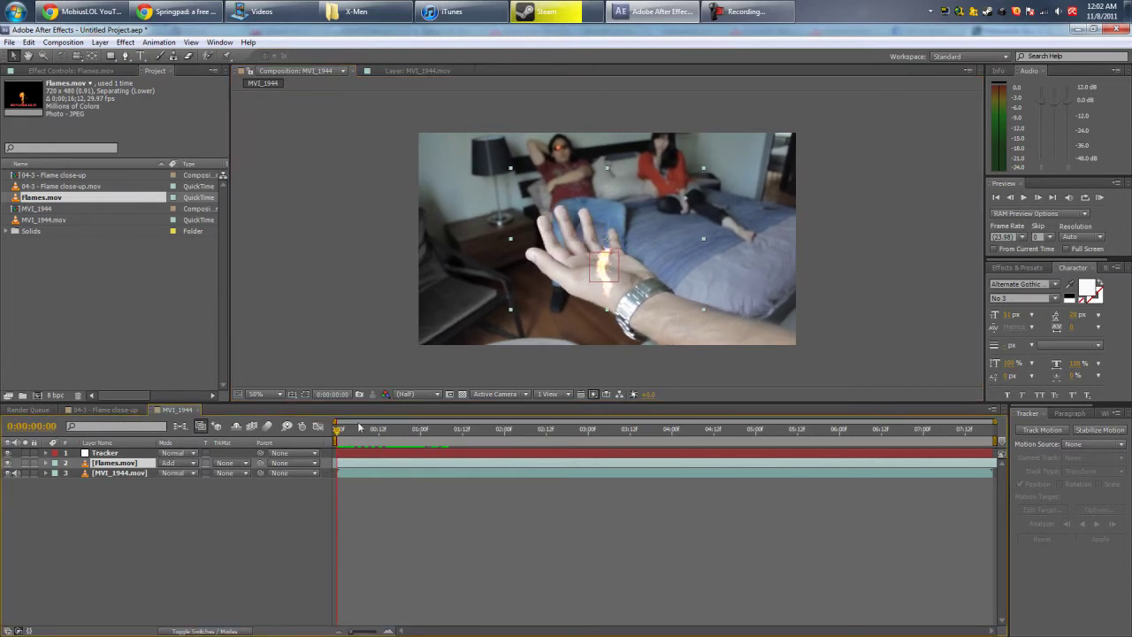
Reposition the flame so it rises from the palm on the first frame, and check it against the hand's movement
click(631, 236)
key(Return)
key(space)
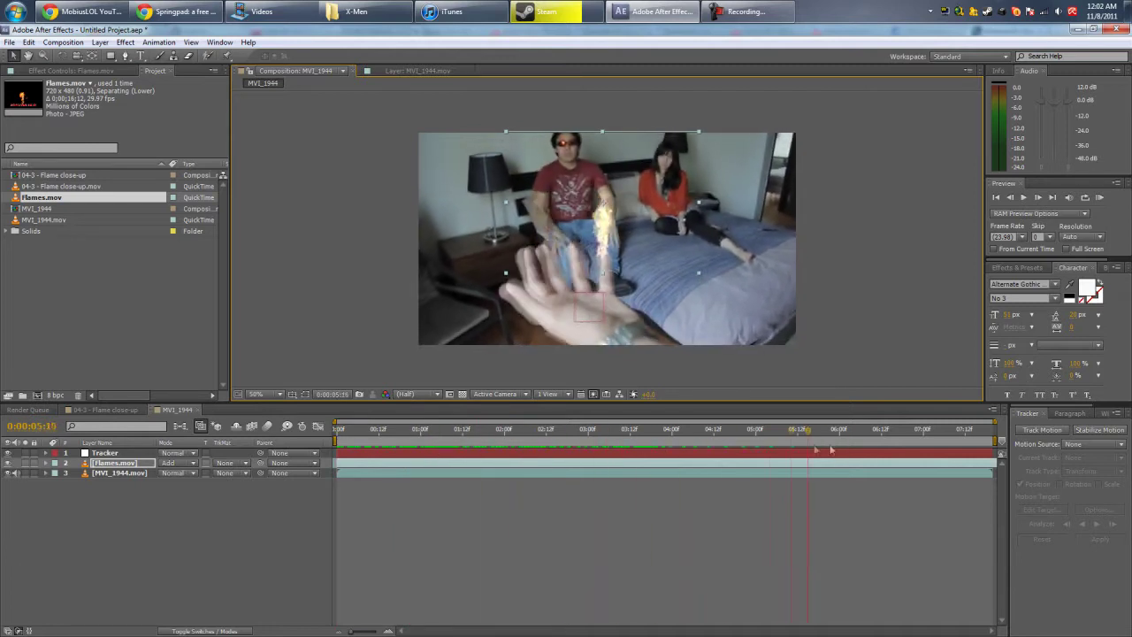
drag(522, 447, 524, 445)
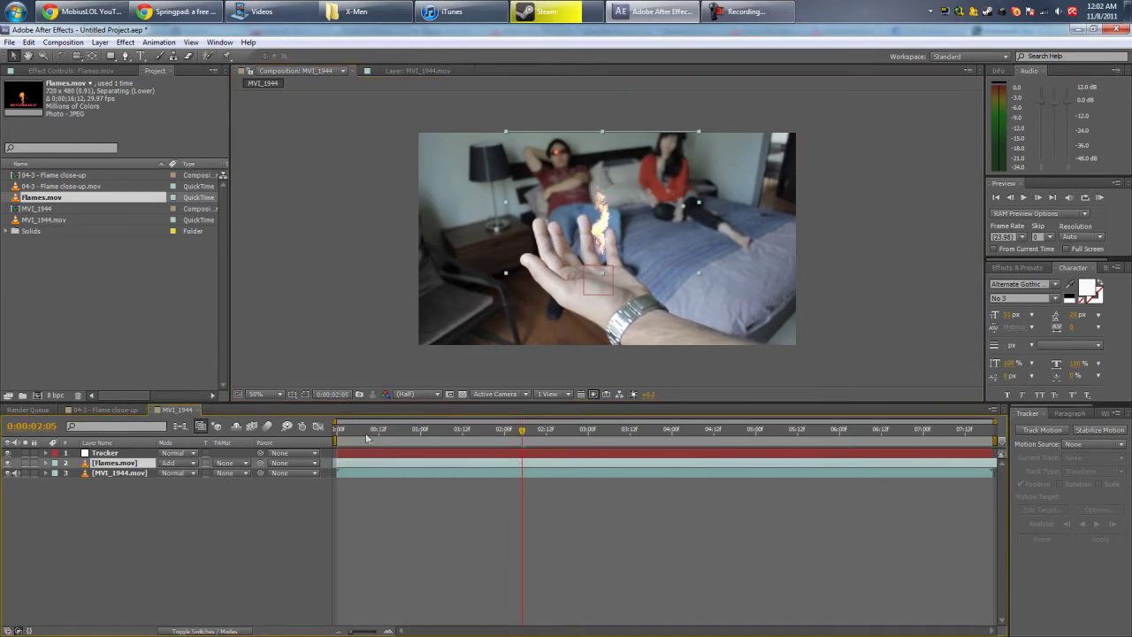
drag(366, 439, 306, 426)
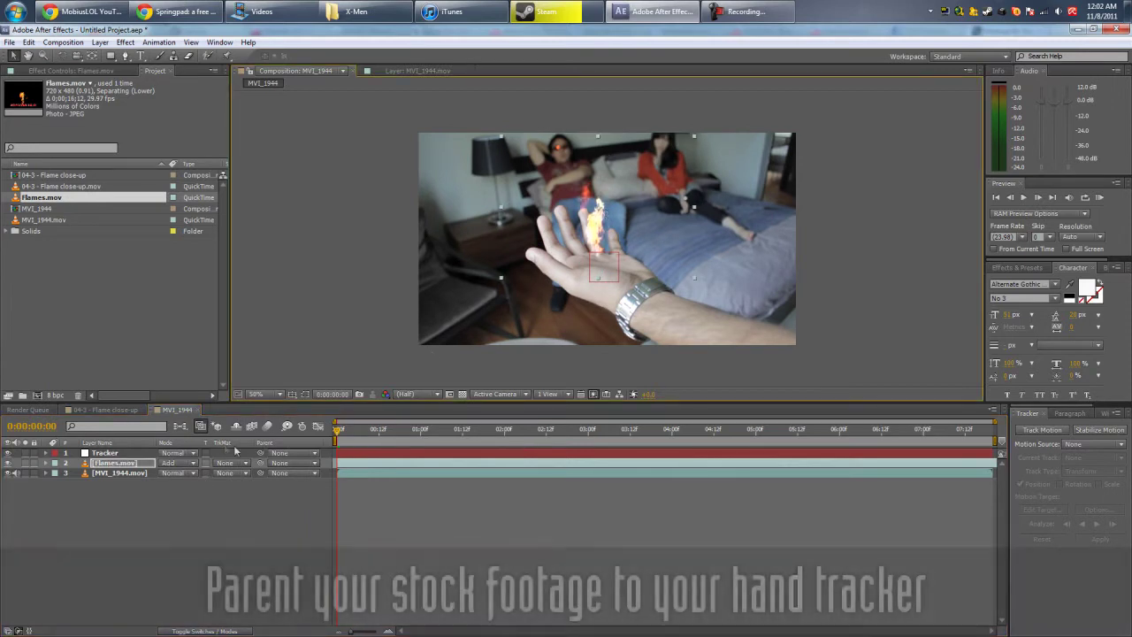
Parent the Flames.mov layer to the Tracker null and scrub to check that the flame follows the hand
drag(260, 463, 151, 509)
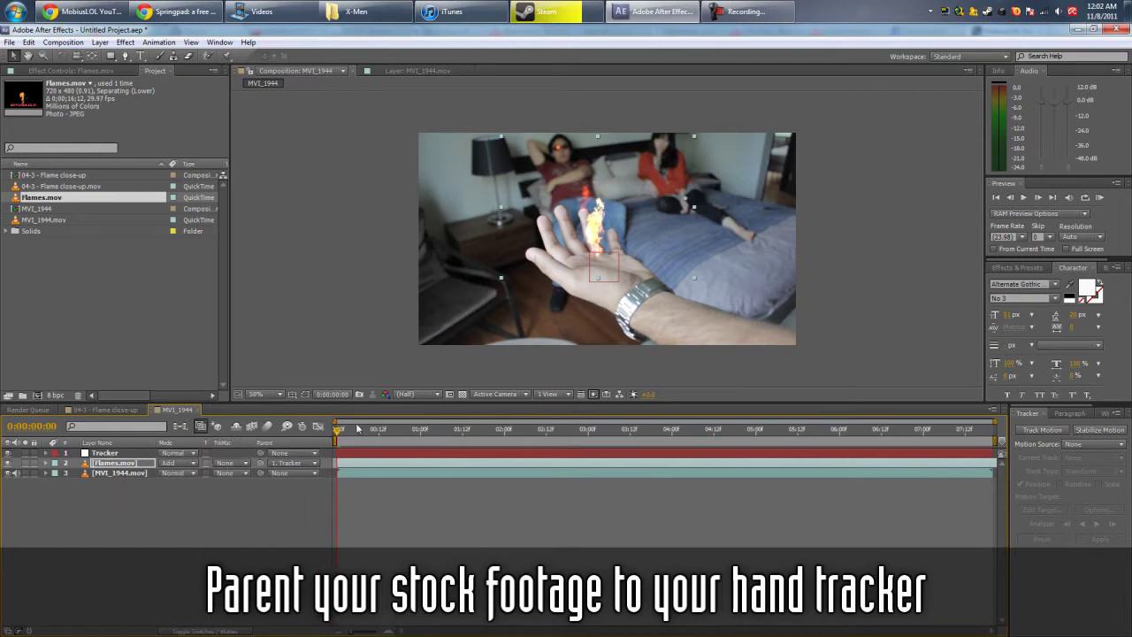
mouse_move(354, 439)
mouse_down()
mouse_move(976, 442)
mouse_move(334, 442)
mouse_up()
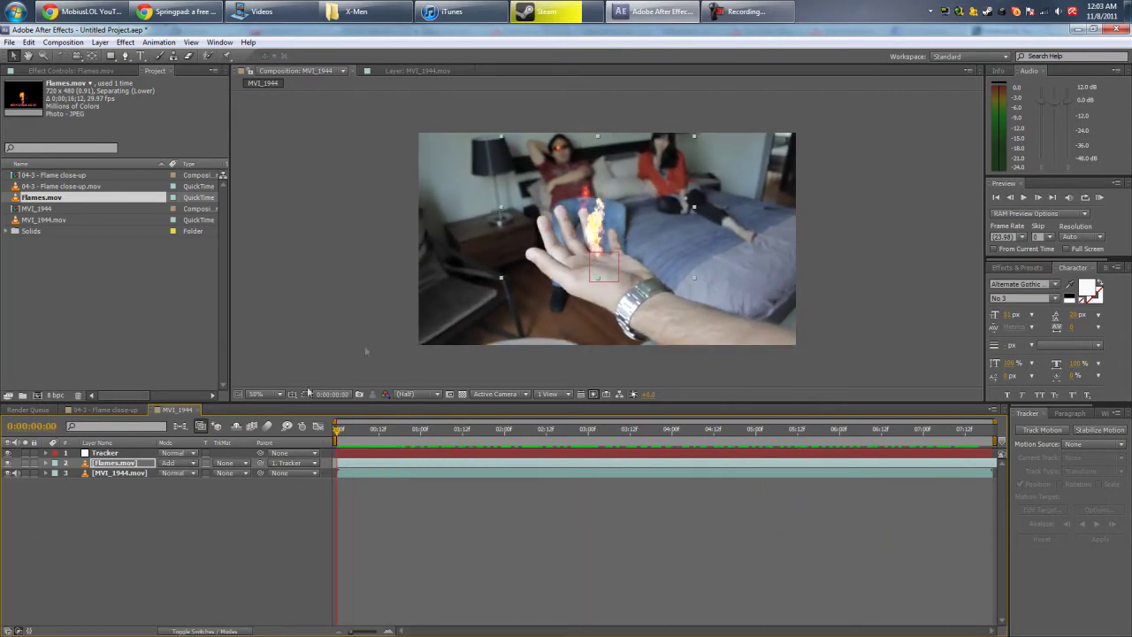
Scale the Flames.mov layer to 136%, adjust its position on the palm, and scrub through the result
click(596, 219)
key(s)
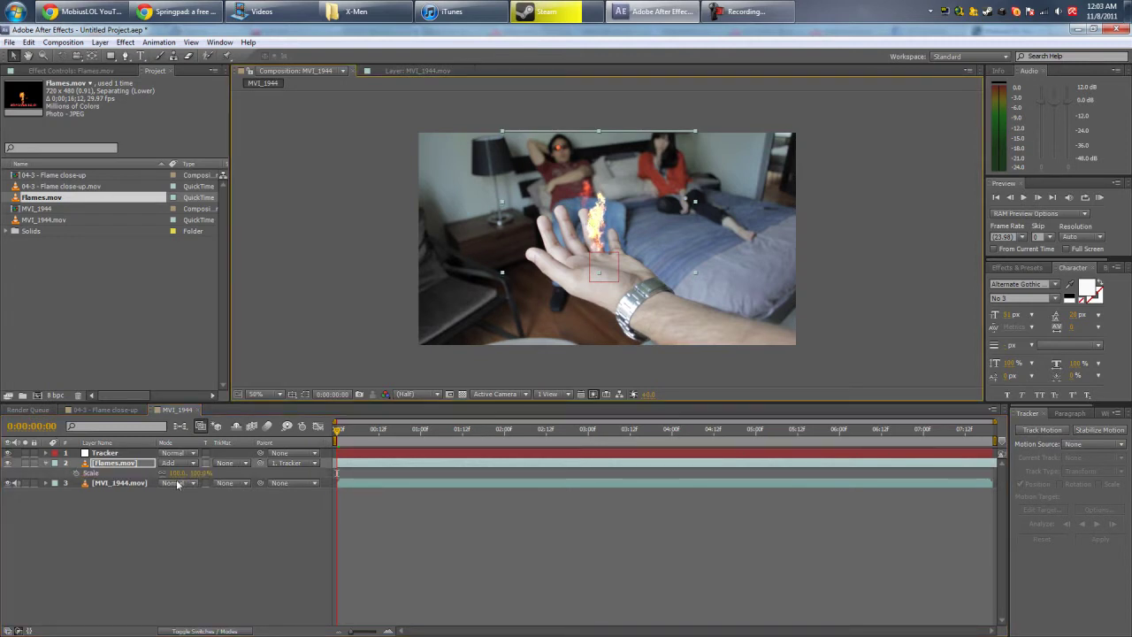
drag(177, 473, 534, 411)
drag(336, 440, 272, 455)
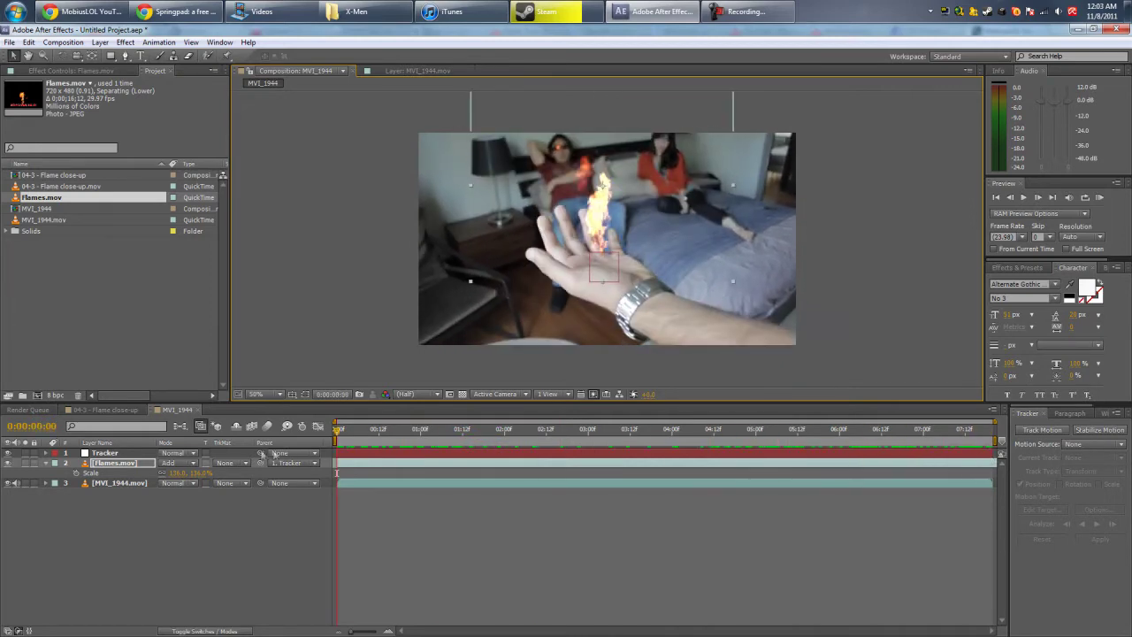
Duplicate the Flames.mov layer to intensify the flame
click(144, 580)
click(113, 465)
key(ctrl+d)
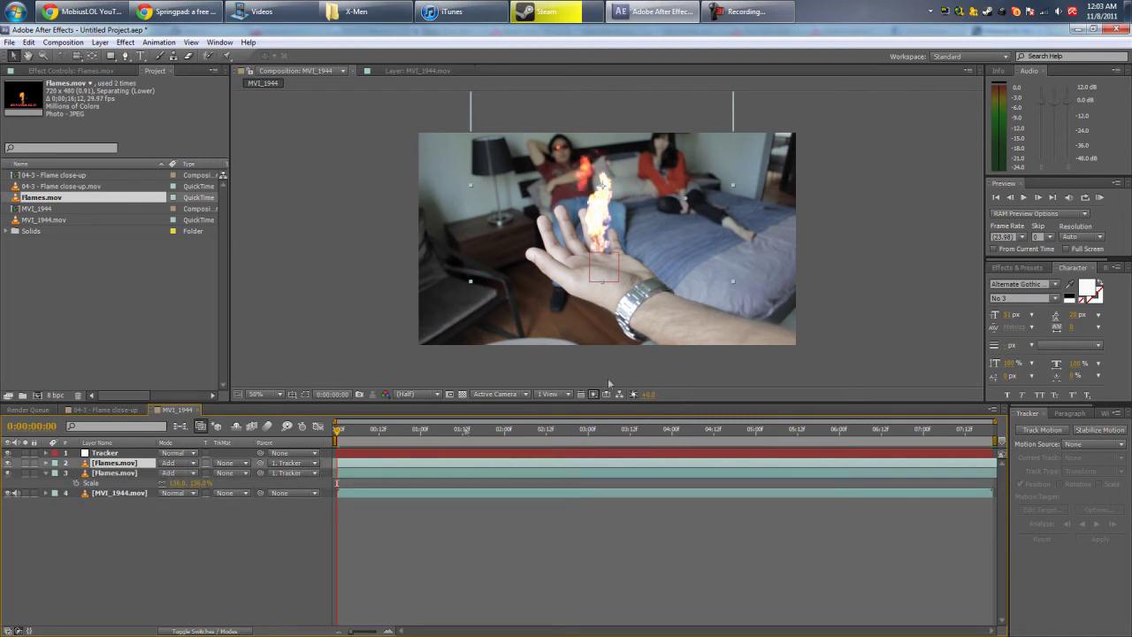
Apply the Fast Blur effect with a strong blurriness to the upper Flames.mov layer to cast soft light around the flame
click(1012, 267)
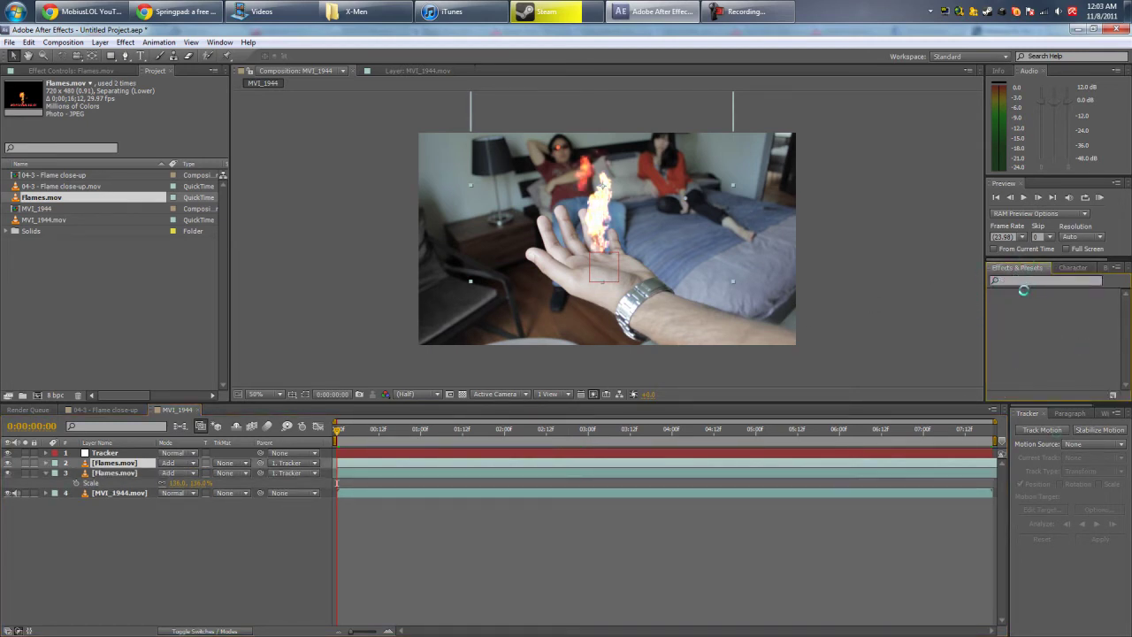
click(1022, 280)
text(fast blur)
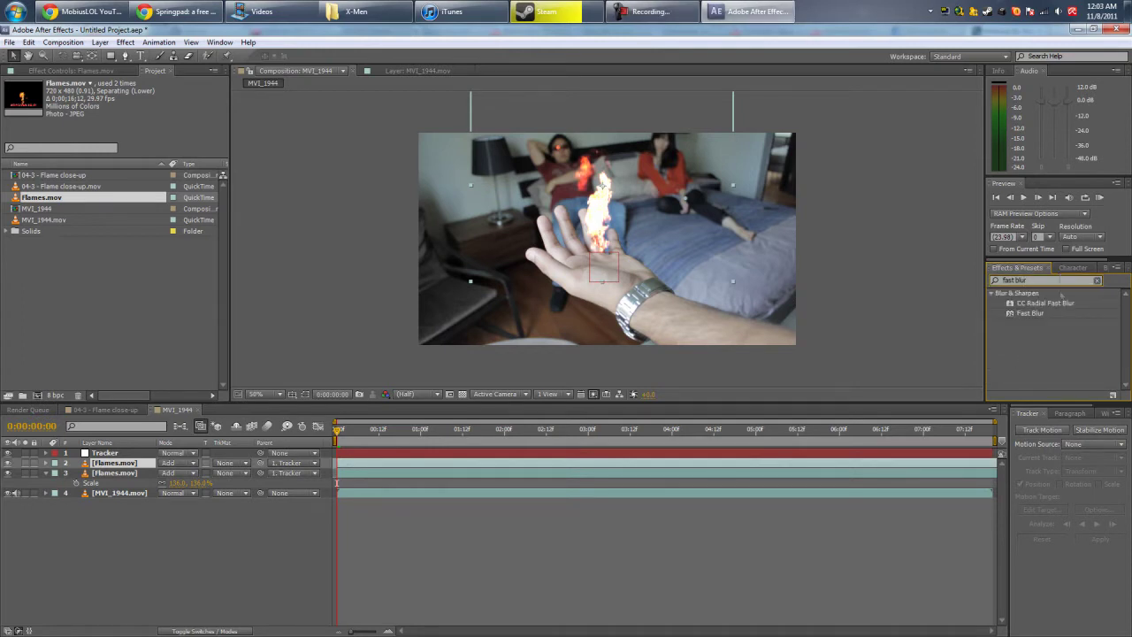
drag(1033, 317, 96, 463)
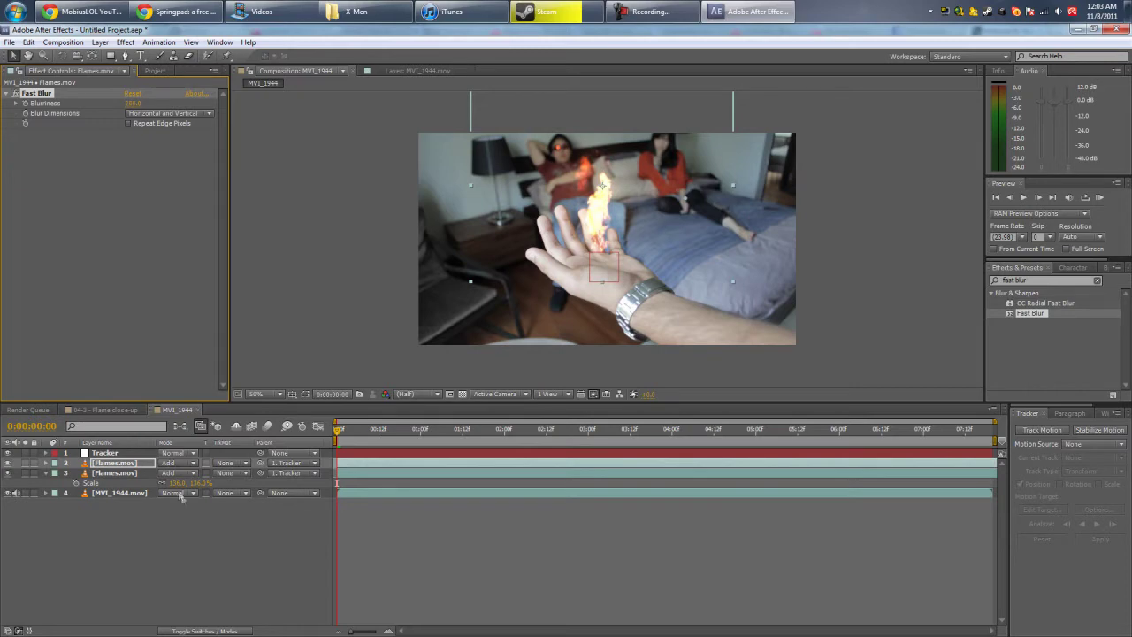
Try the Normal blending mode on the blurred Flames.mov layer, and set it back to Add
click(169, 463)
click(221, 114)
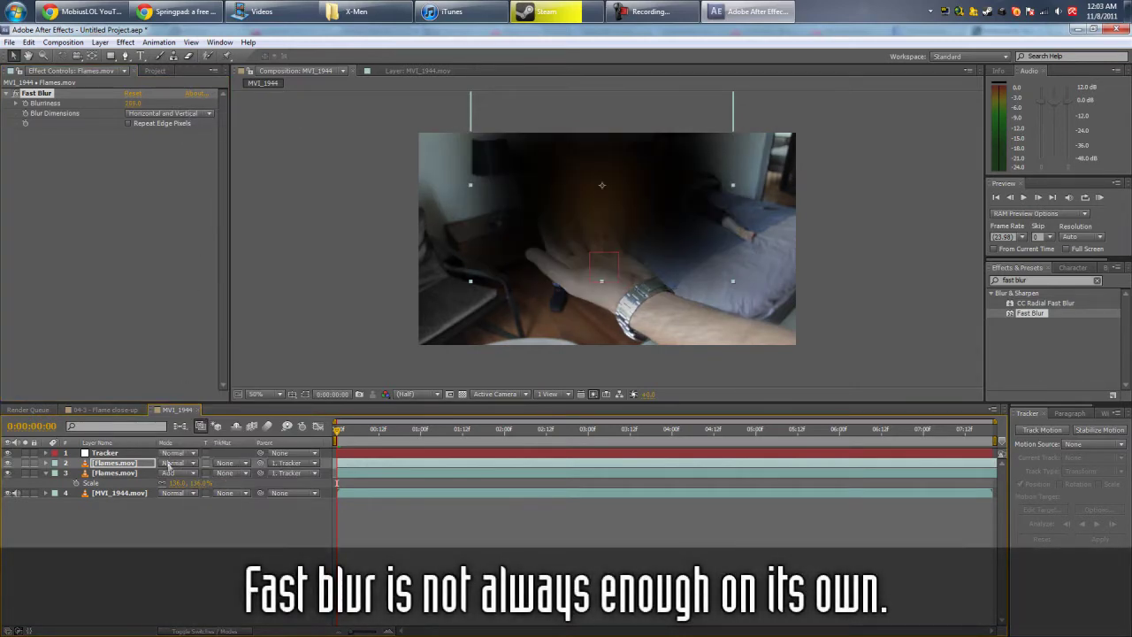
click(170, 462)
click(231, 246)
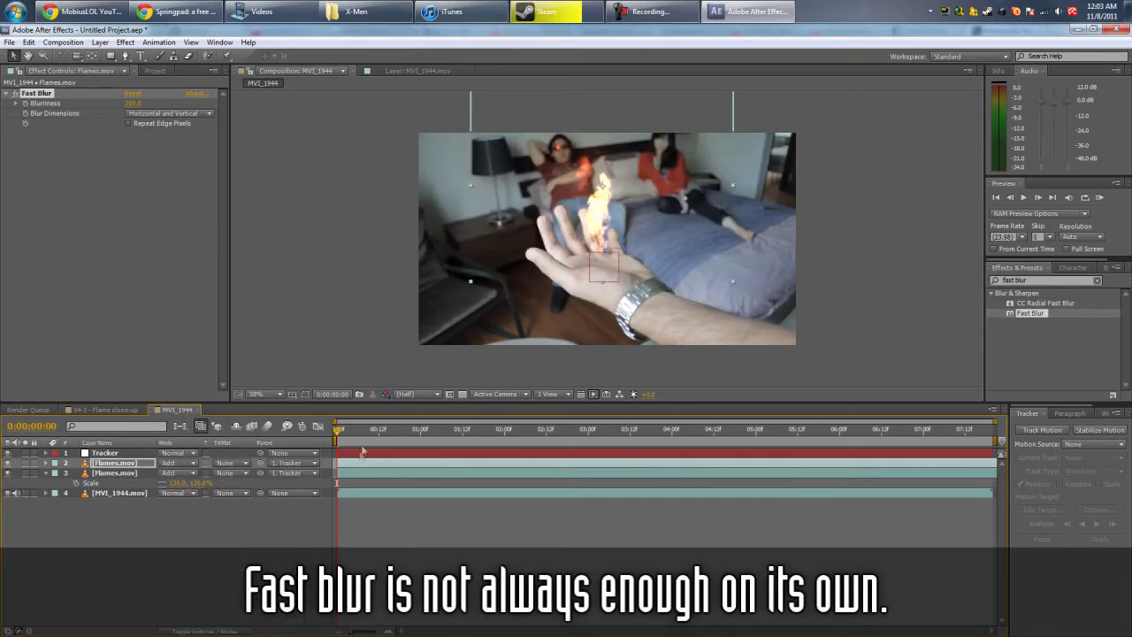
Scrub to 0:00:03:03, toggle the blurred Flames.mov layer's visibility to compare its effect, and return to the first frame
drag(349, 433, 598, 450)
click(9, 464)
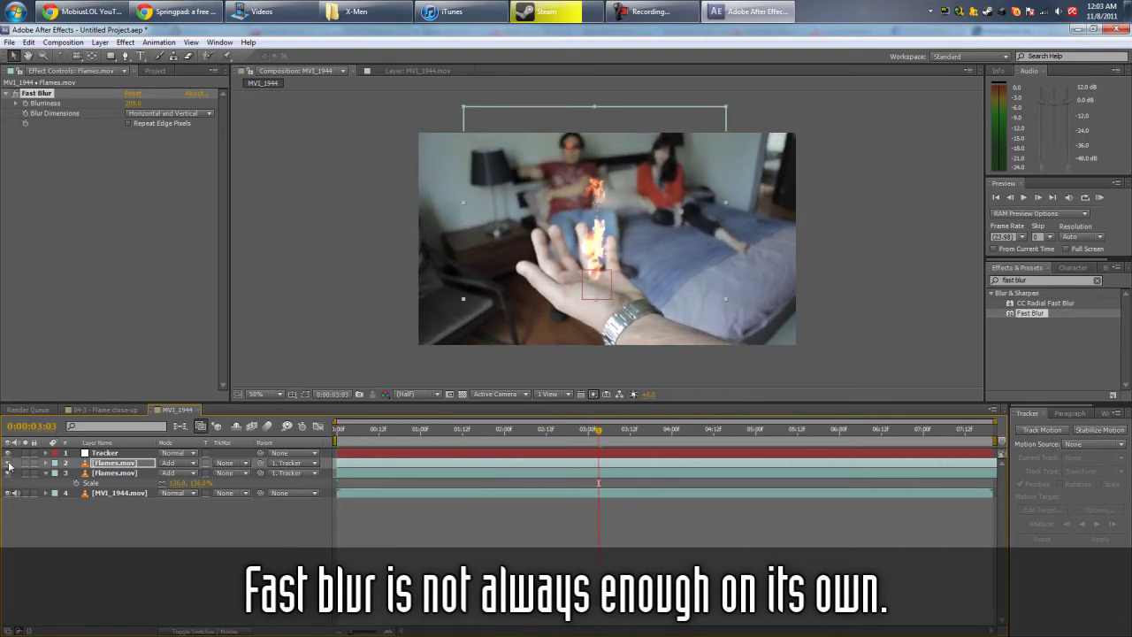
drag(596, 435, 336, 431)
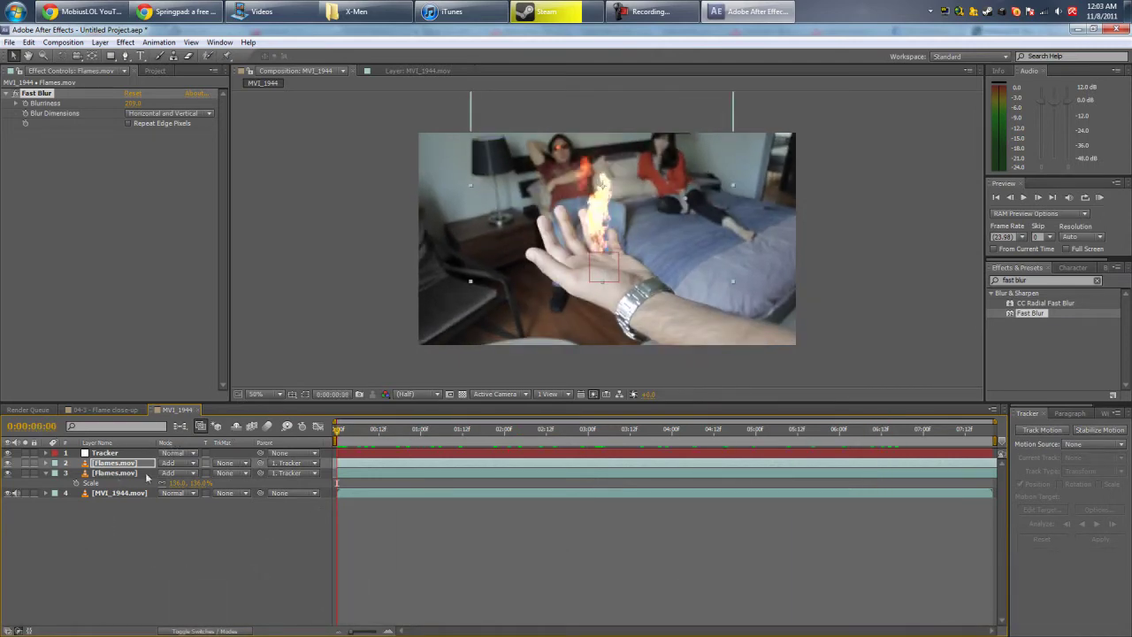
Create an adjustment layer and place it directly below the Tracker layer
right_click(126, 533)
mouse_move(163, 421)
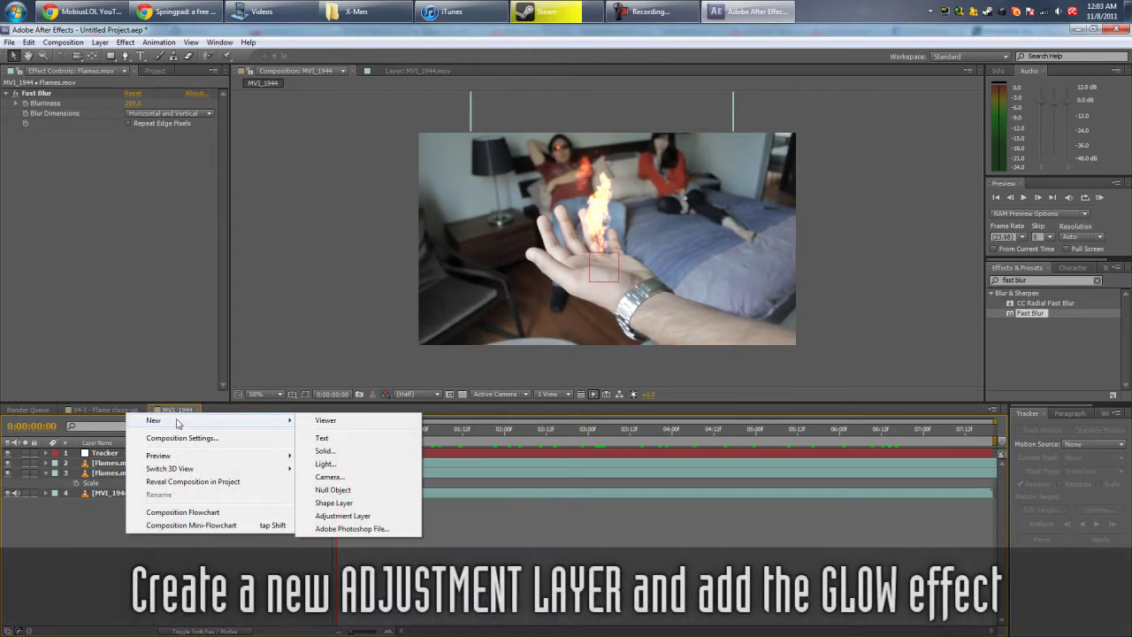
click(368, 515)
drag(124, 467, 124, 469)
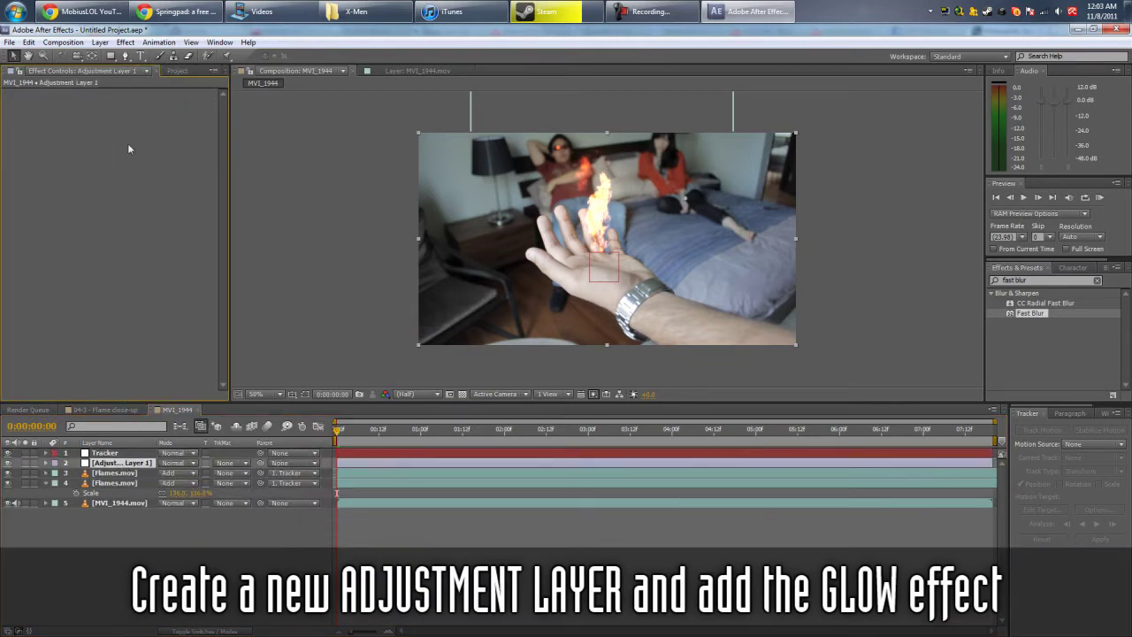
Apply the Stylize Glow effect to the adjustment layer, and widen the composition view
click(1043, 280)
text(glow)
scroll(1014, 316, down, 5)
drag(1021, 365, 816, 370)
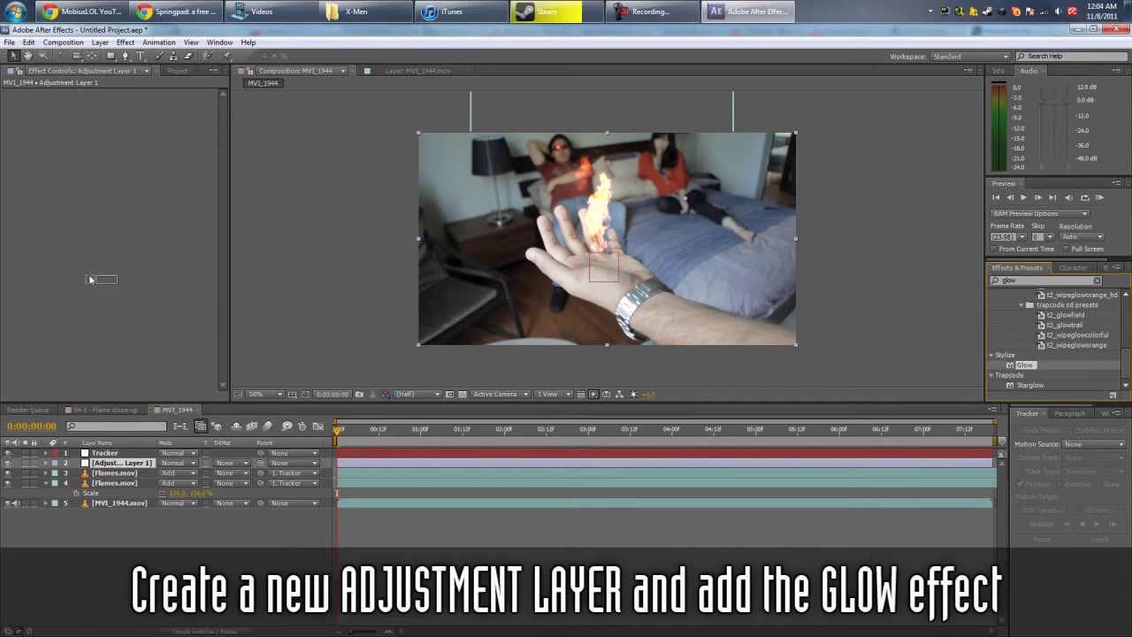
drag(90, 280, 147, 252)
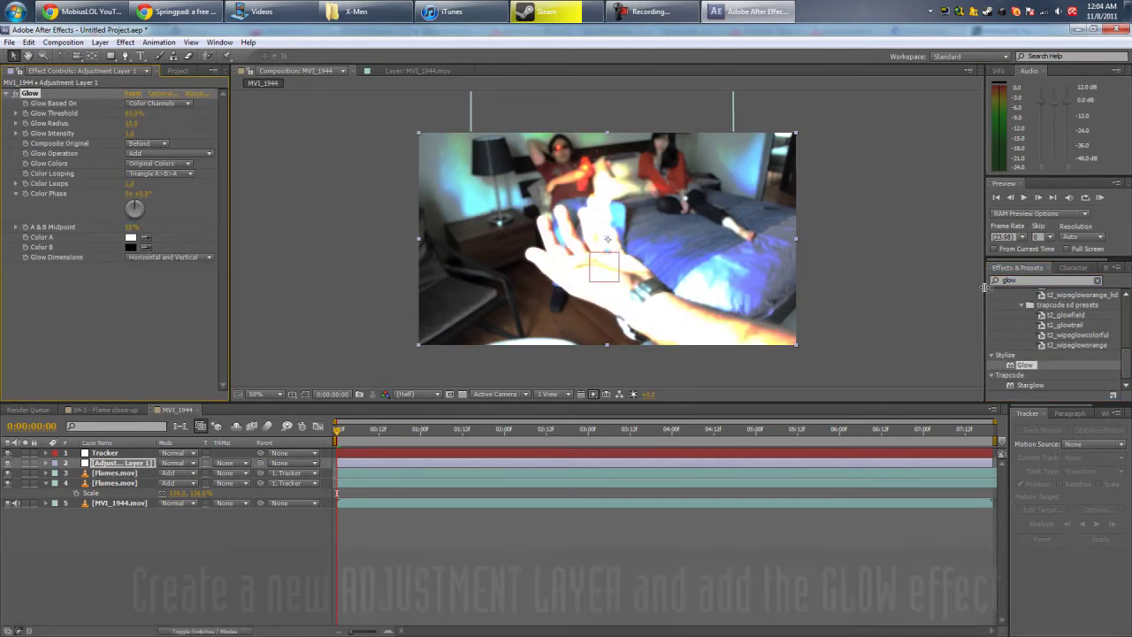
drag(984, 289, 1009, 288)
scroll(1018, 313, up, 3)
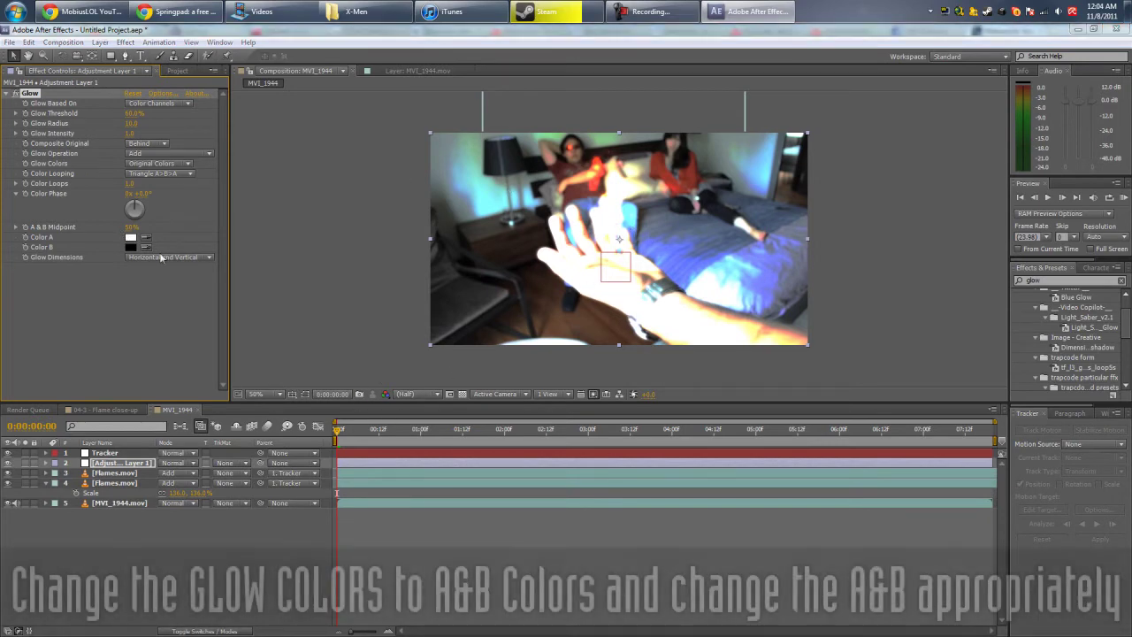
Set the Glow effect's Color A to dark red A20000
click(130, 237)
click(449, 439)
click(557, 387)
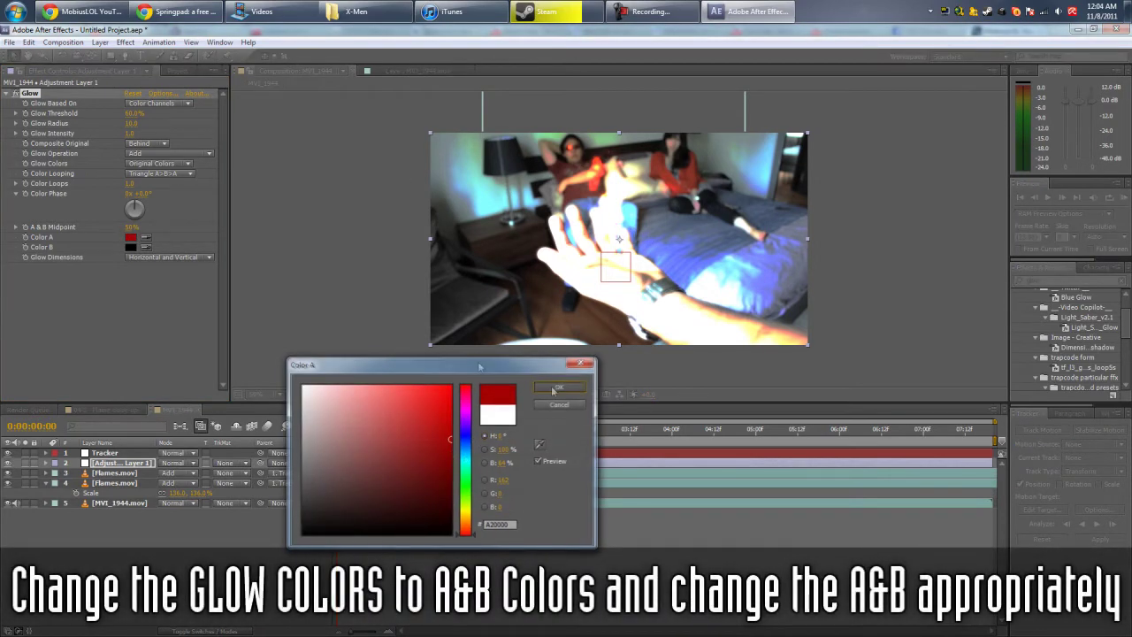
Set the Glow effect's Color B to orange F26100
click(131, 247)
click(465, 526)
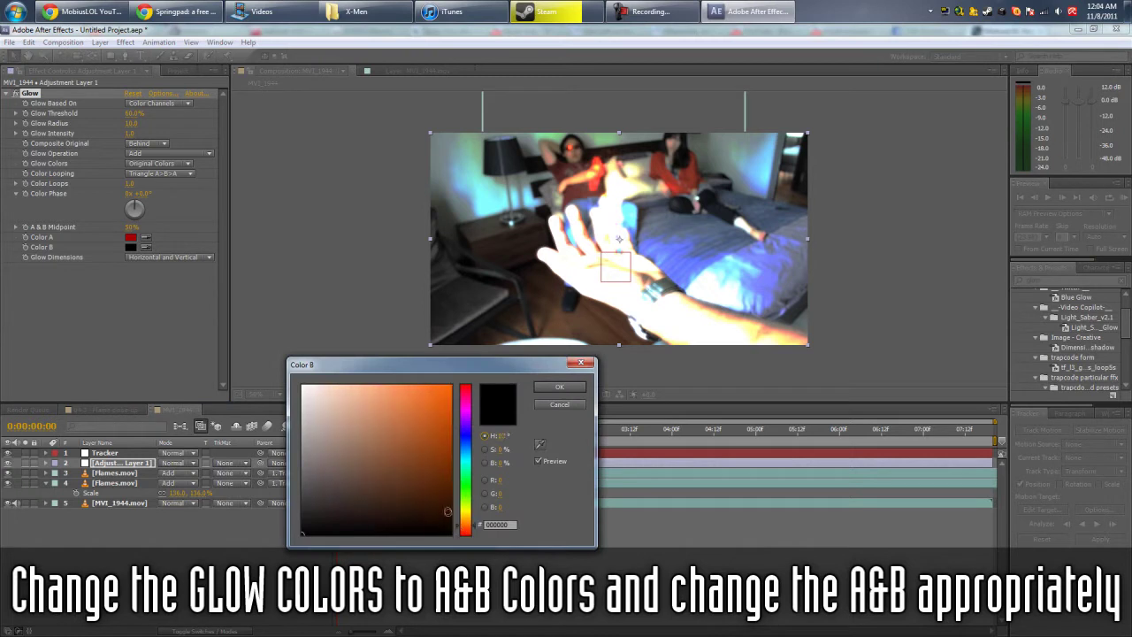
drag(447, 507, 471, 474)
click(464, 402)
drag(446, 395, 462, 392)
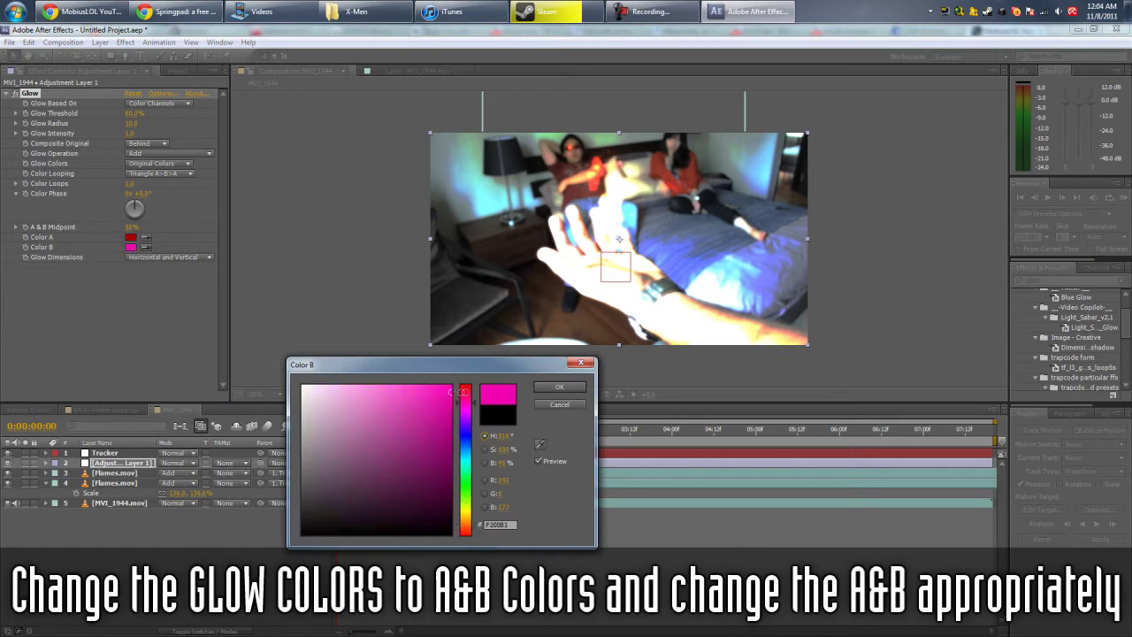
drag(466, 459, 468, 529)
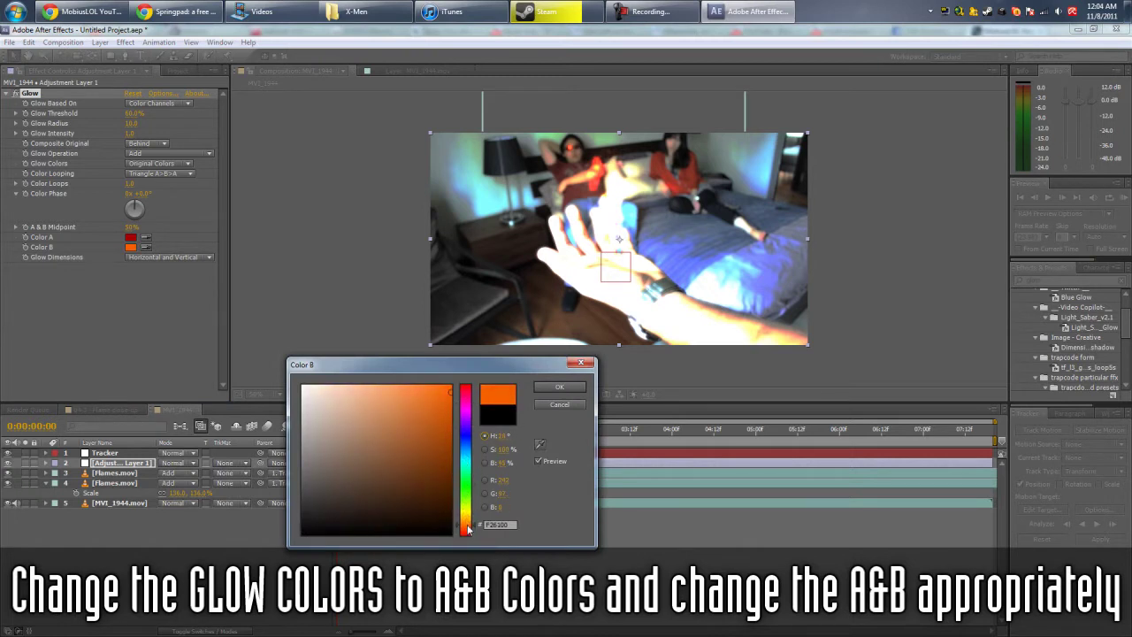
click(559, 387)
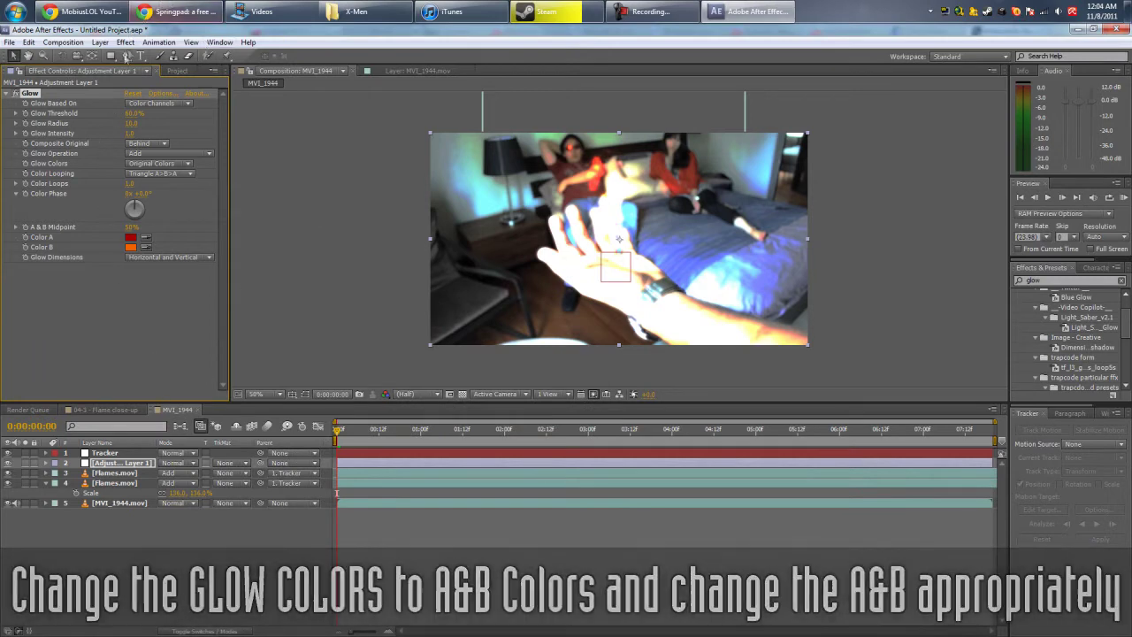
Draw a circular mask around the hand and flame on the adjustment layer, and feather it by about 173 pixels
drag(111, 56, 130, 83)
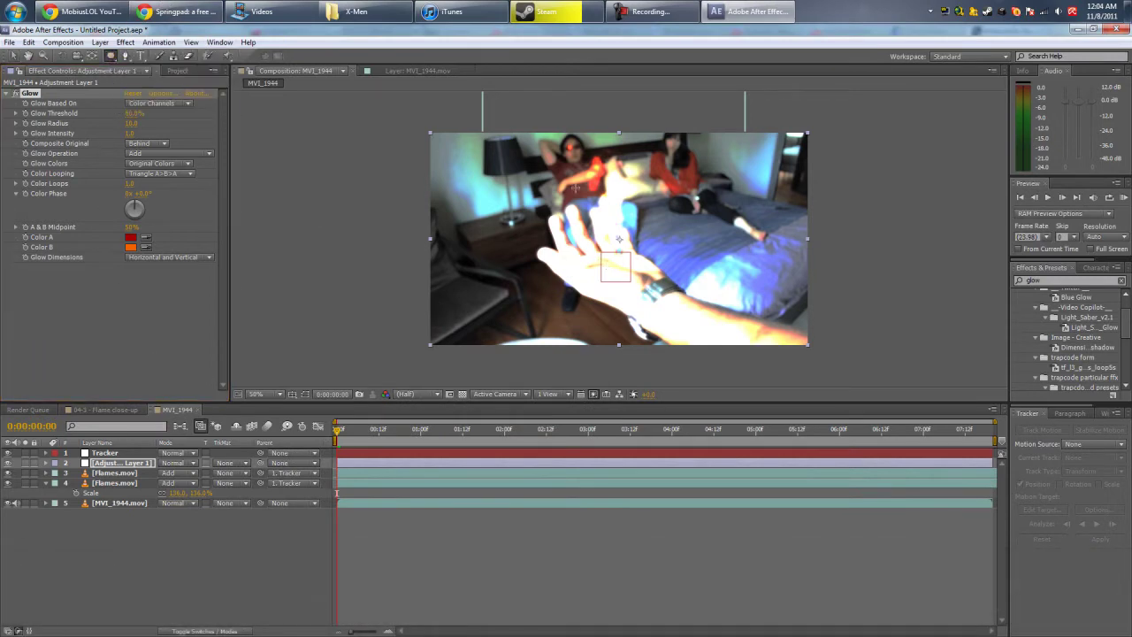
drag(575, 188, 650, 280)
key(v)
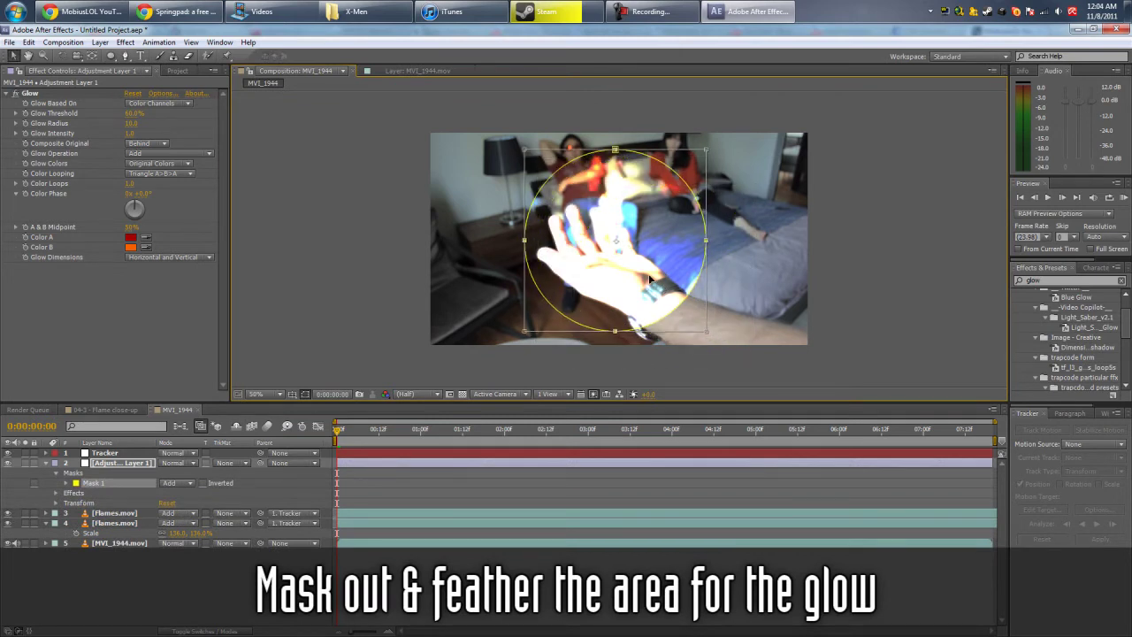
key(f)
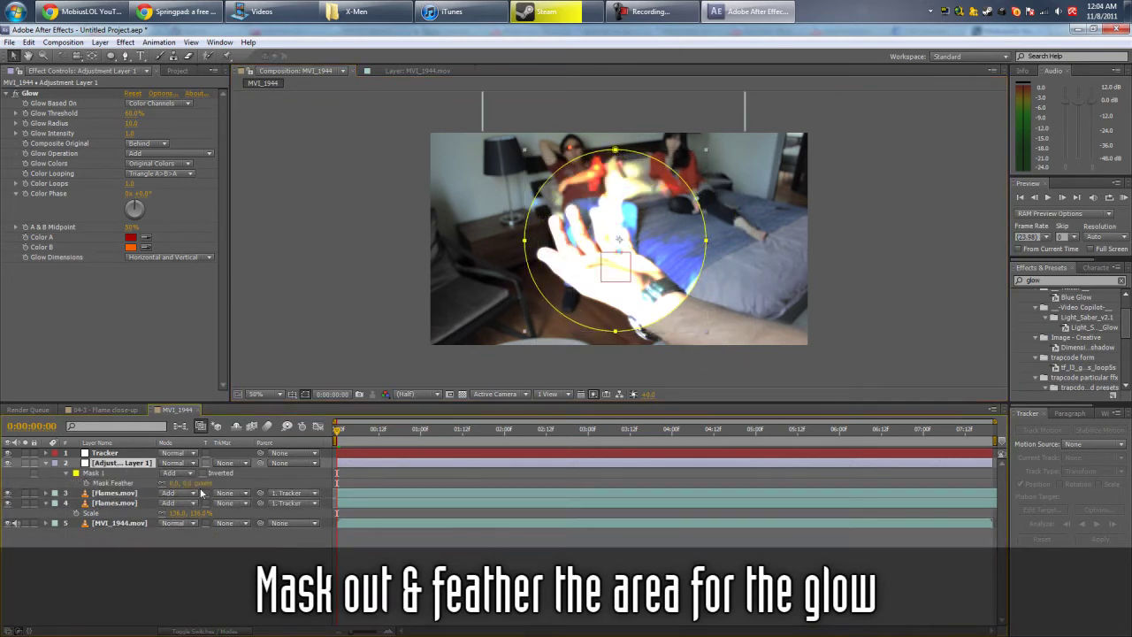
drag(184, 483, 256, 484)
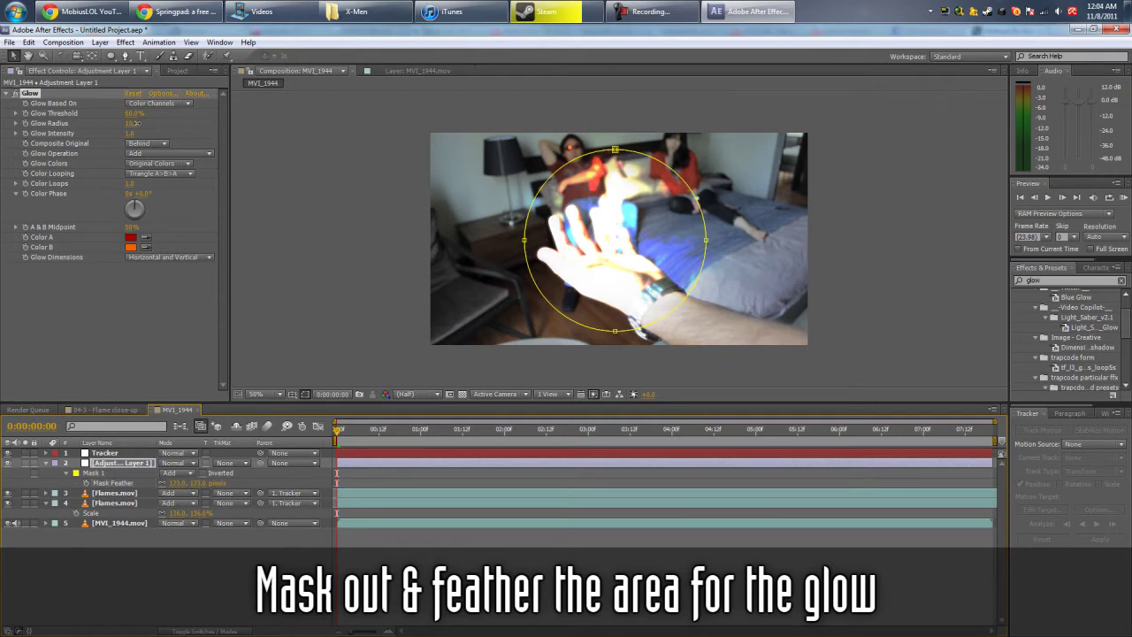
Set the Glow Colors option to A & B Colors, keeping the glow based on Color Channels
click(159, 103)
click(190, 210)
click(173, 174)
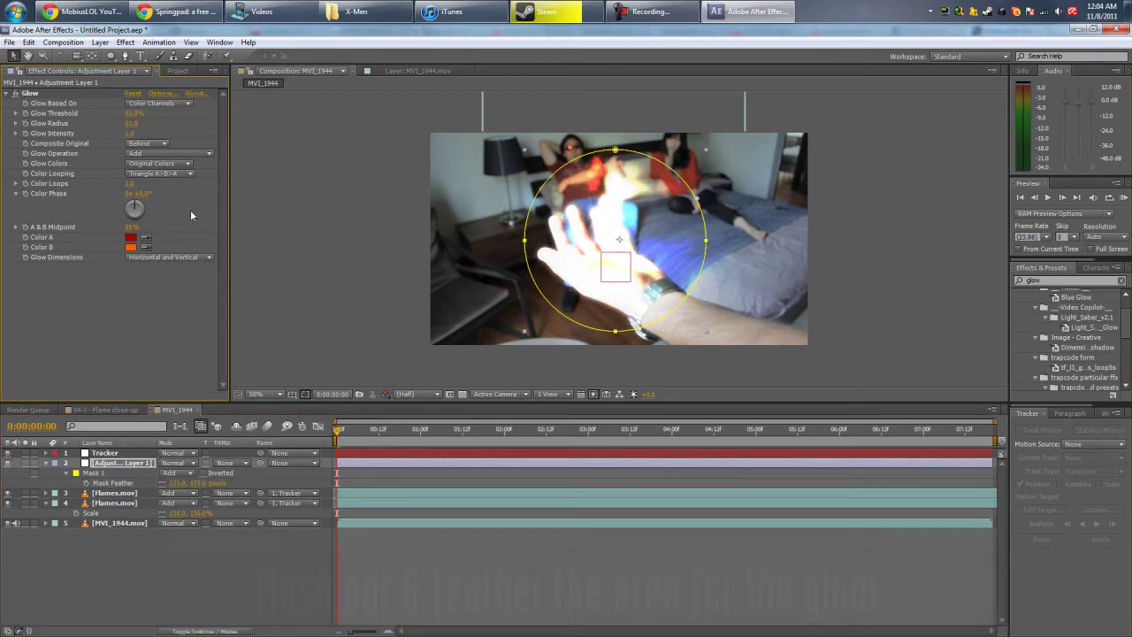
click(83, 206)
click(143, 164)
click(163, 190)
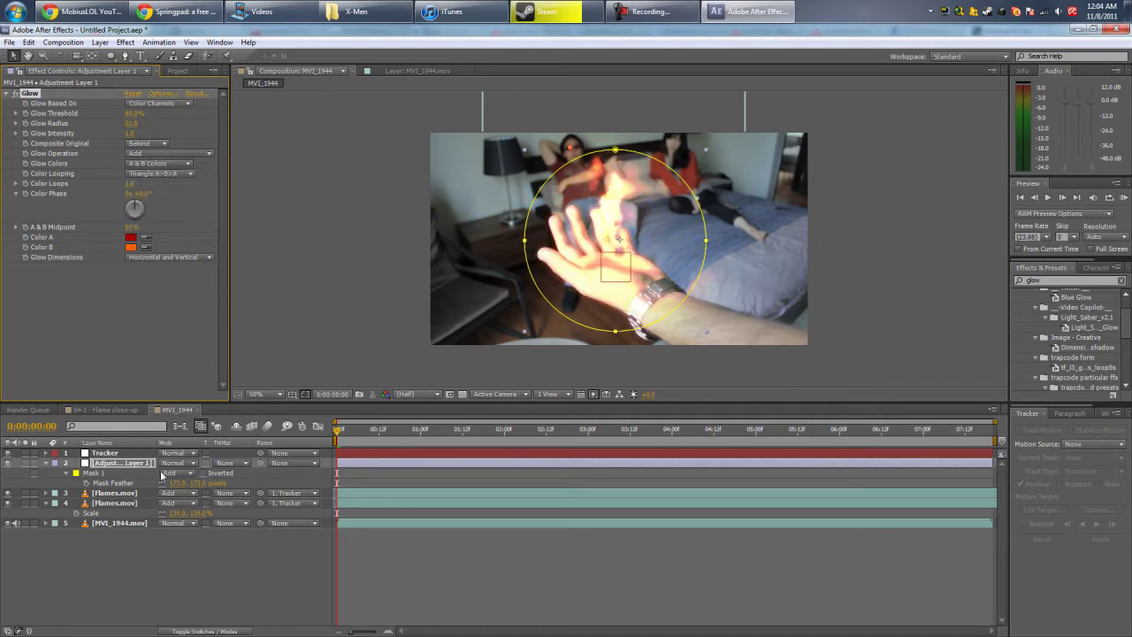
Greatly increase the Glow Radius, fine-tune the Glow Intensity and Threshold for a soft warm light, and play the result
drag(131, 123, 261, 140)
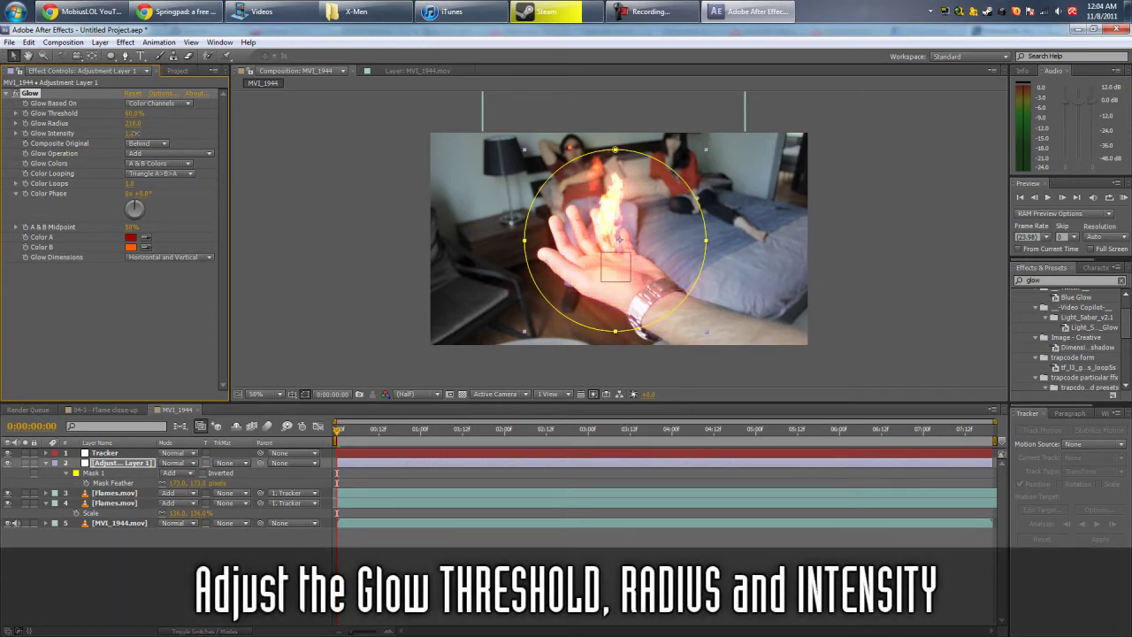
mouse_move(134, 132)
mouse_down()
mouse_move(200, 119)
mouse_move(120, 123)
mouse_up()
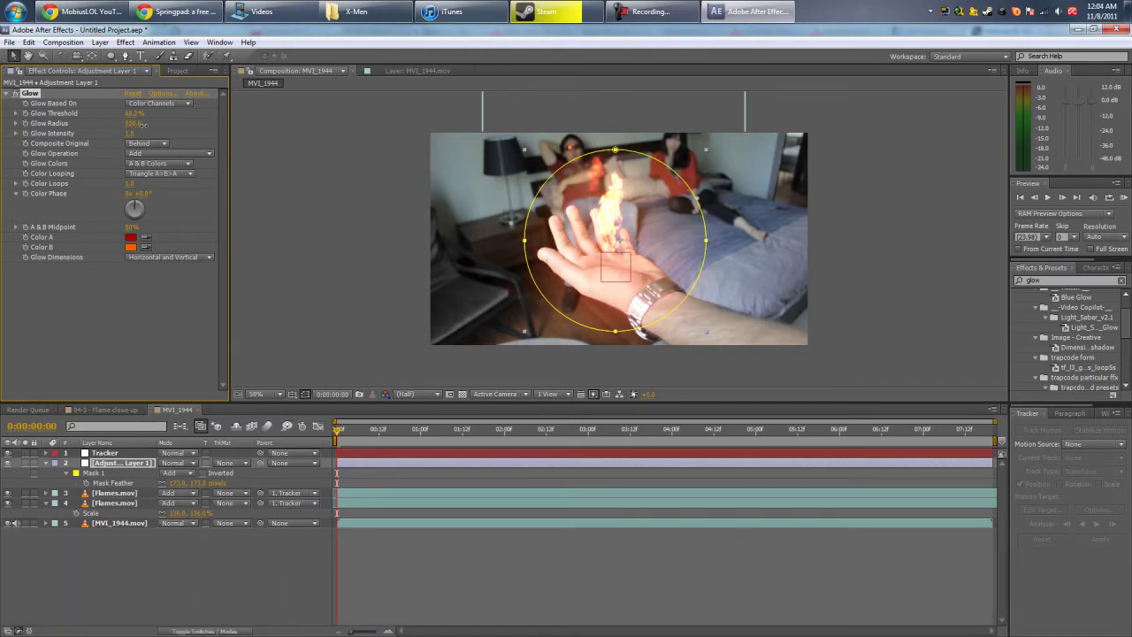
click(518, 533)
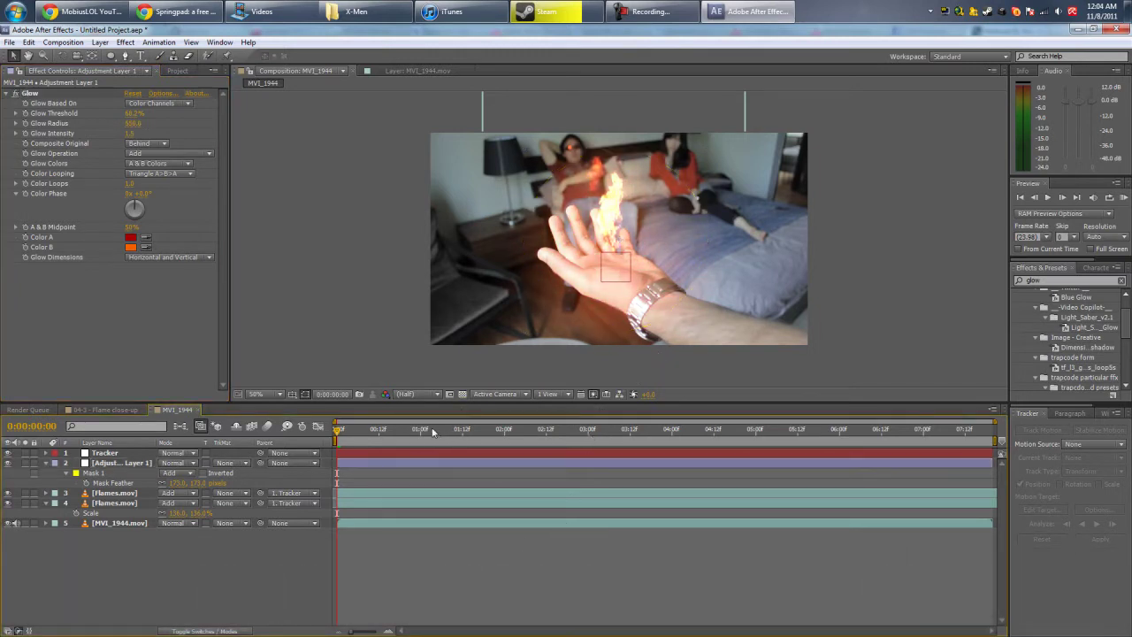
key(space)
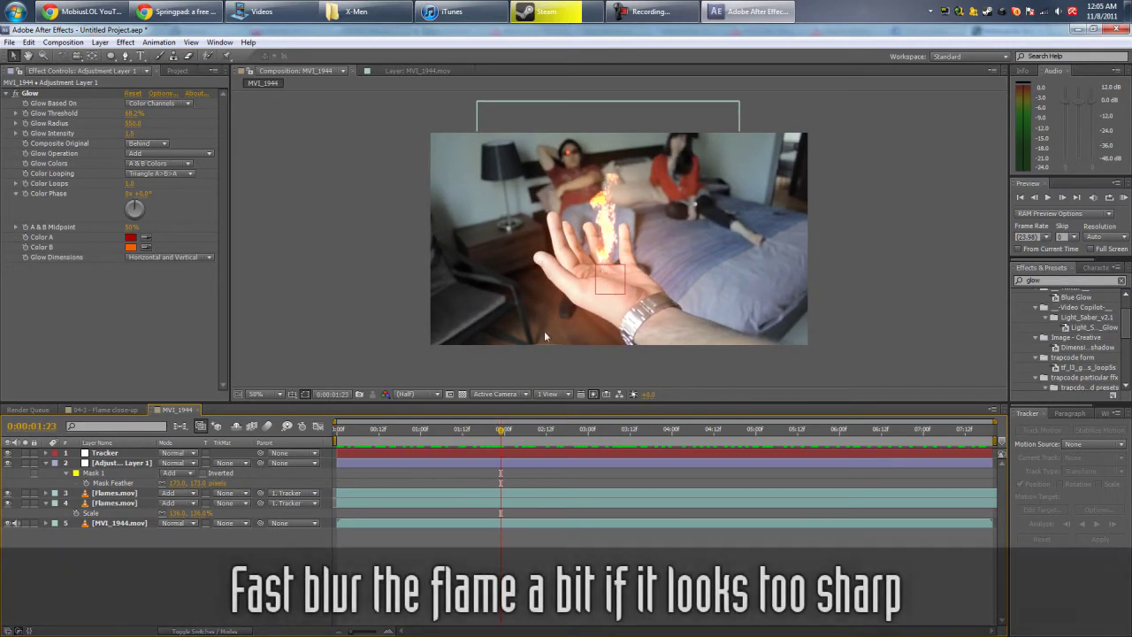
Apply Fast Blur with a slight blurriness to the lower Flames.mov layer to soften the sharp flame
click(115, 502)
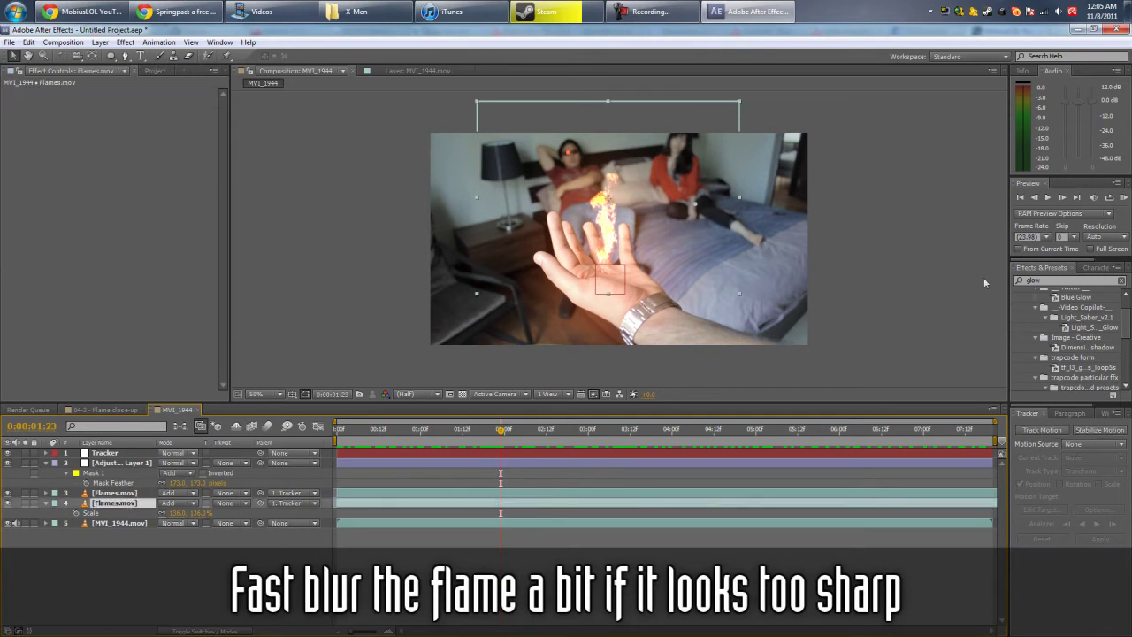
double_click(1044, 280)
text(fast blur)
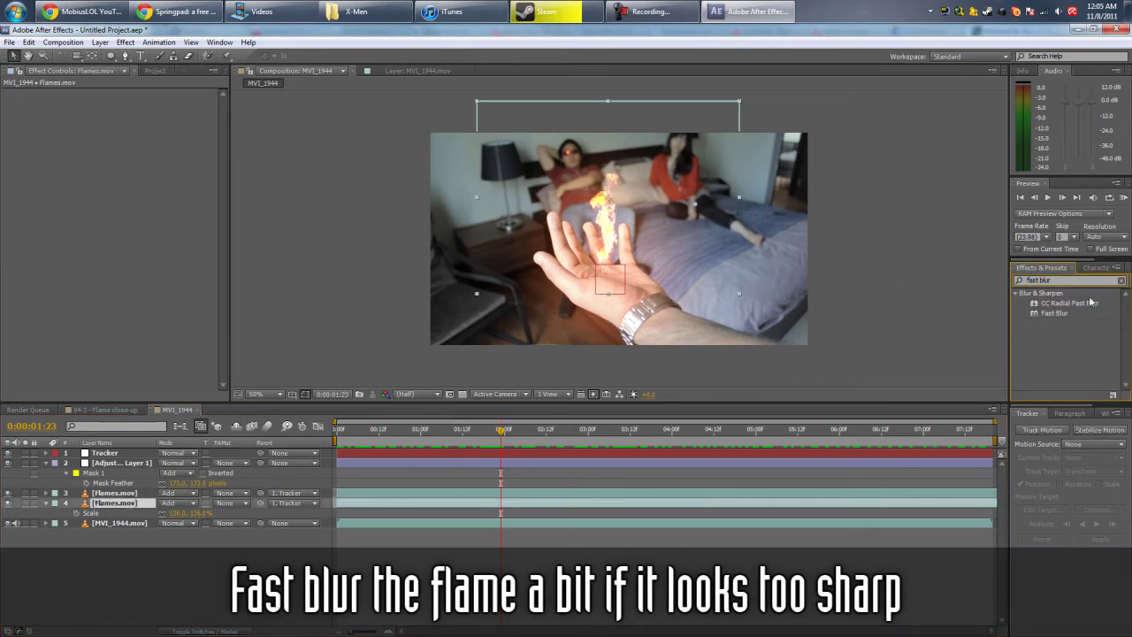
drag(1054, 313, 686, 363)
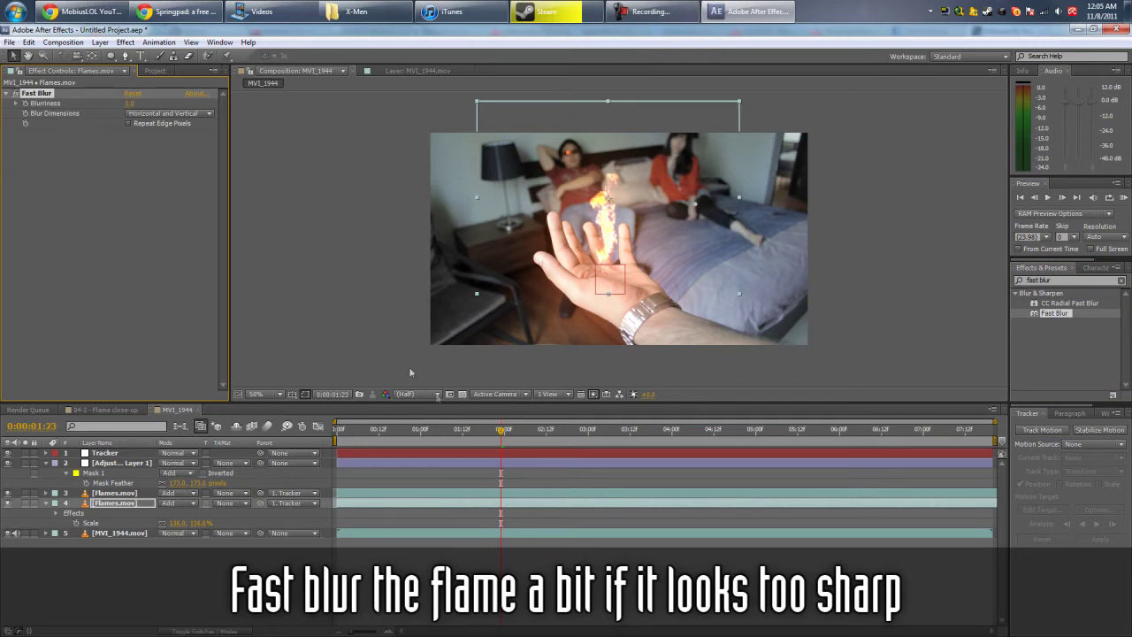
Scrub through the MVI_1944 composition up to 0:00:02:22 to check the softened flame and glow
drag(383, 436, 589, 430)
click(81, 410)
click(176, 411)
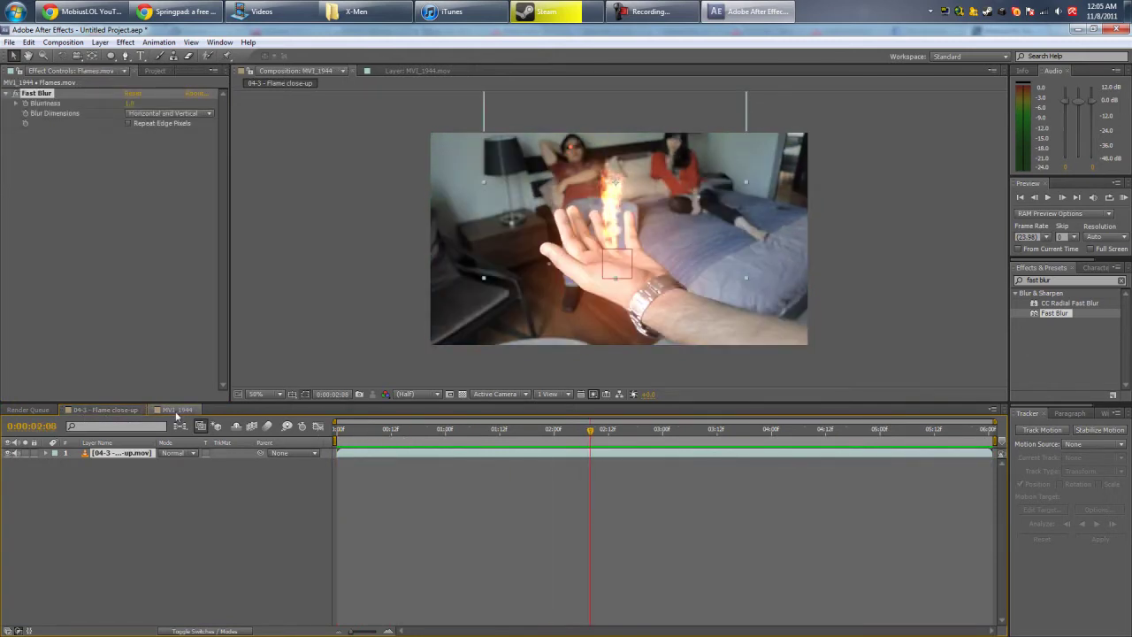
drag(337, 433, 581, 433)
Create a second adjustment layer above all other layers for grading the whole shot
click(191, 568)
right_click(191, 569)
mouse_move(257, 455)
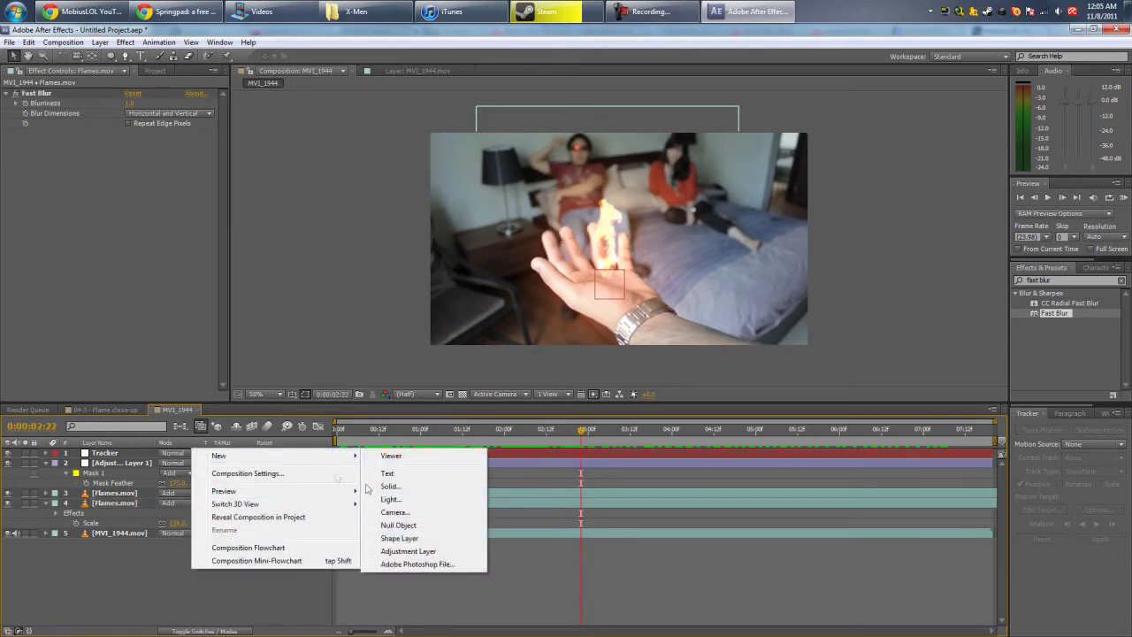
click(408, 551)
Apply the Mojo Default preset to Adjustment Layer 2 and preview the graded shot, stopping at 0:00:01:01
click(1059, 279)
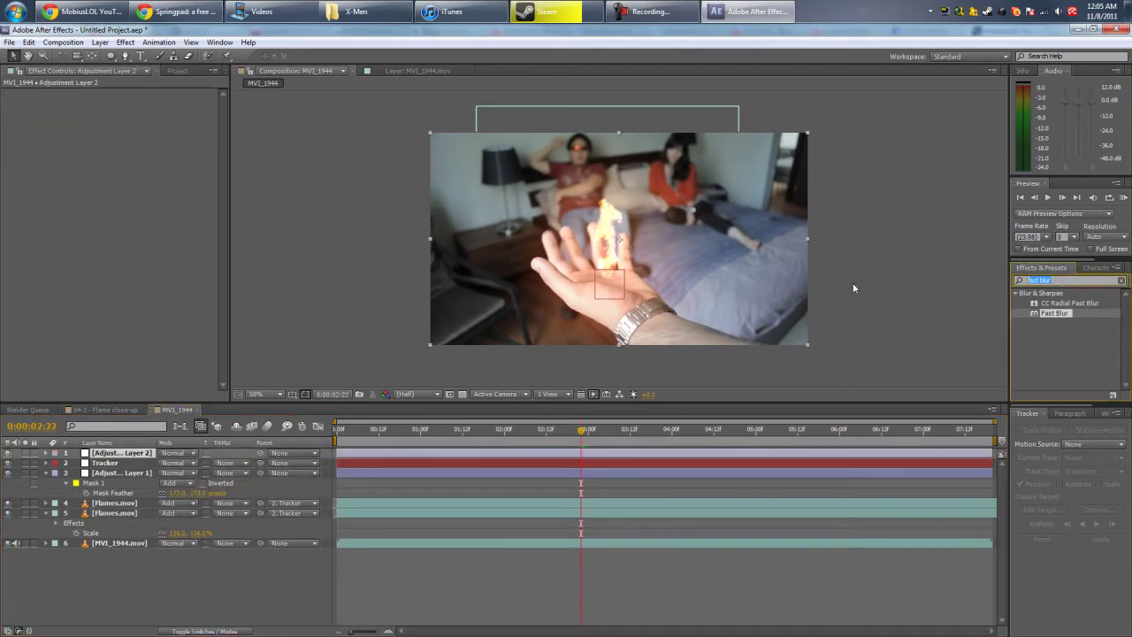
text(mojo)
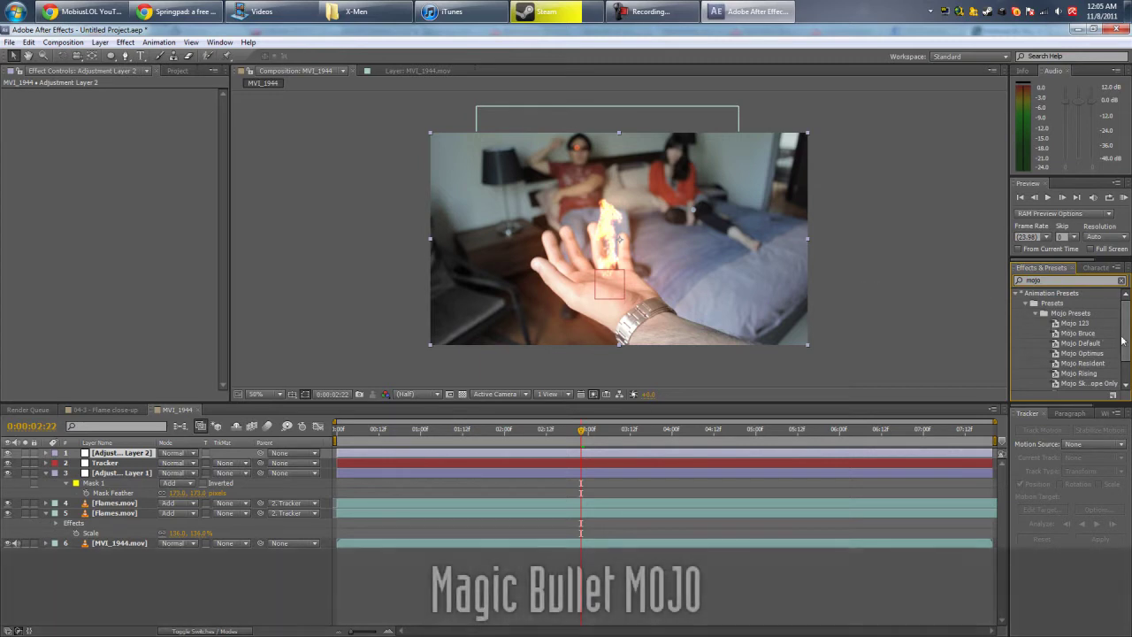
scroll(1099, 337, down, 3)
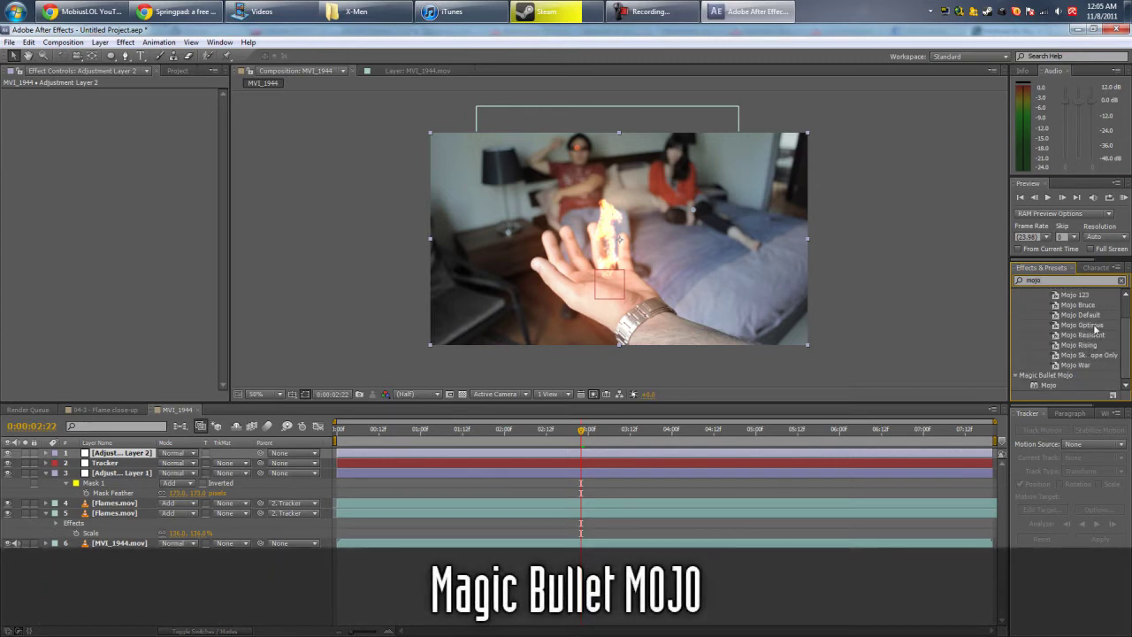
drag(1095, 316, 140, 458)
key(space)
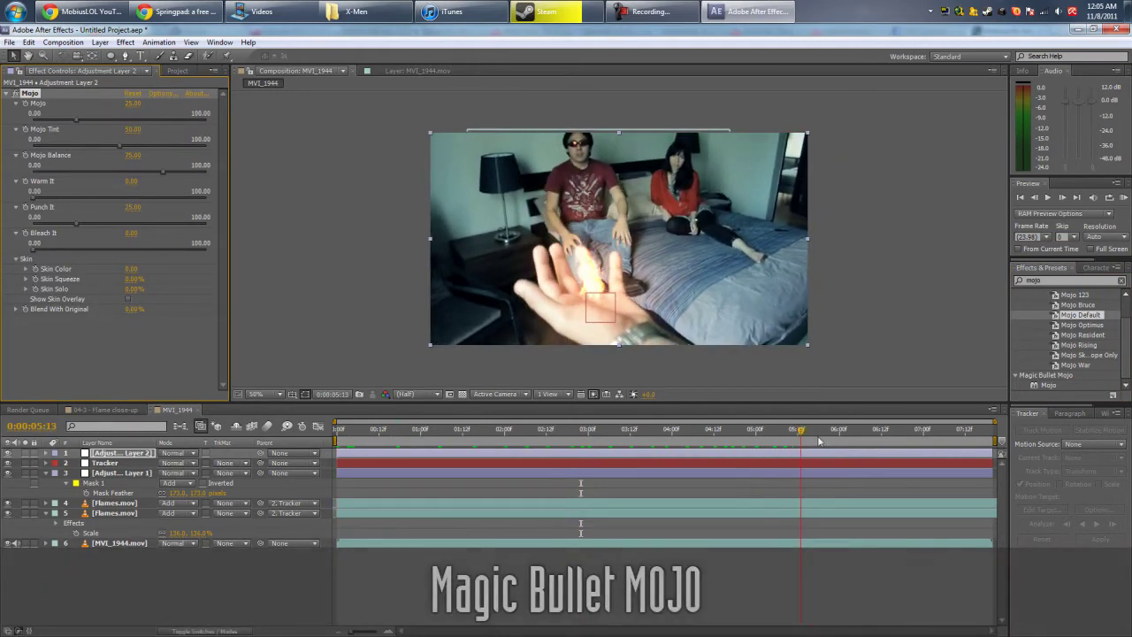
click(511, 431)
drag(511, 432, 425, 431)
Rename Adjustment Layer 1, which holds the masked glow effect, to Glow
click(108, 463)
click(121, 474)
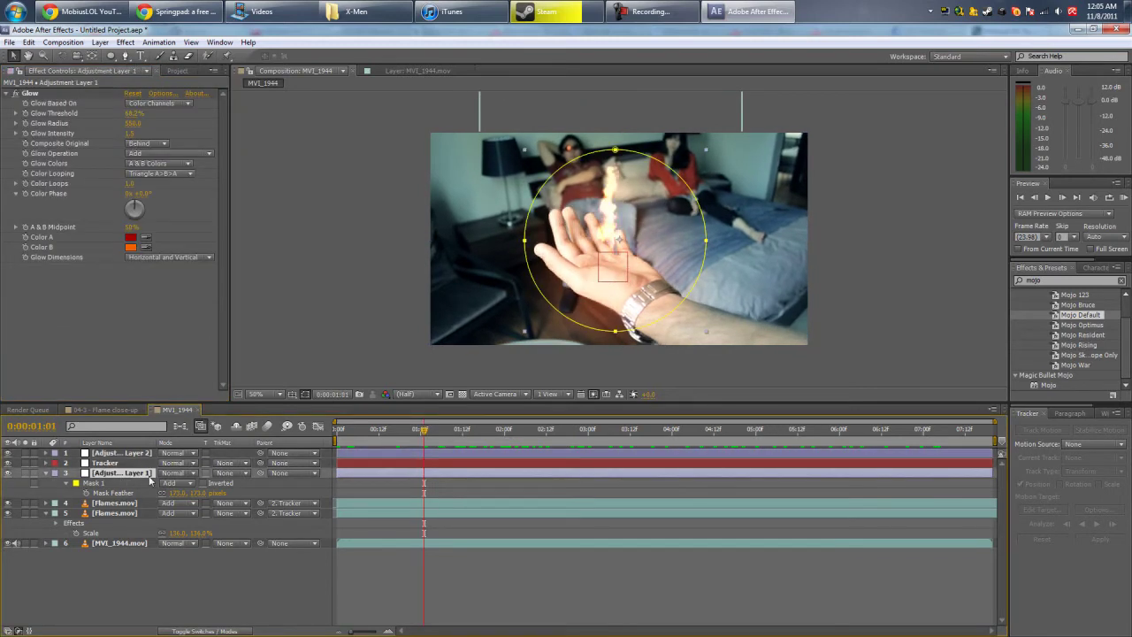
key(Return)
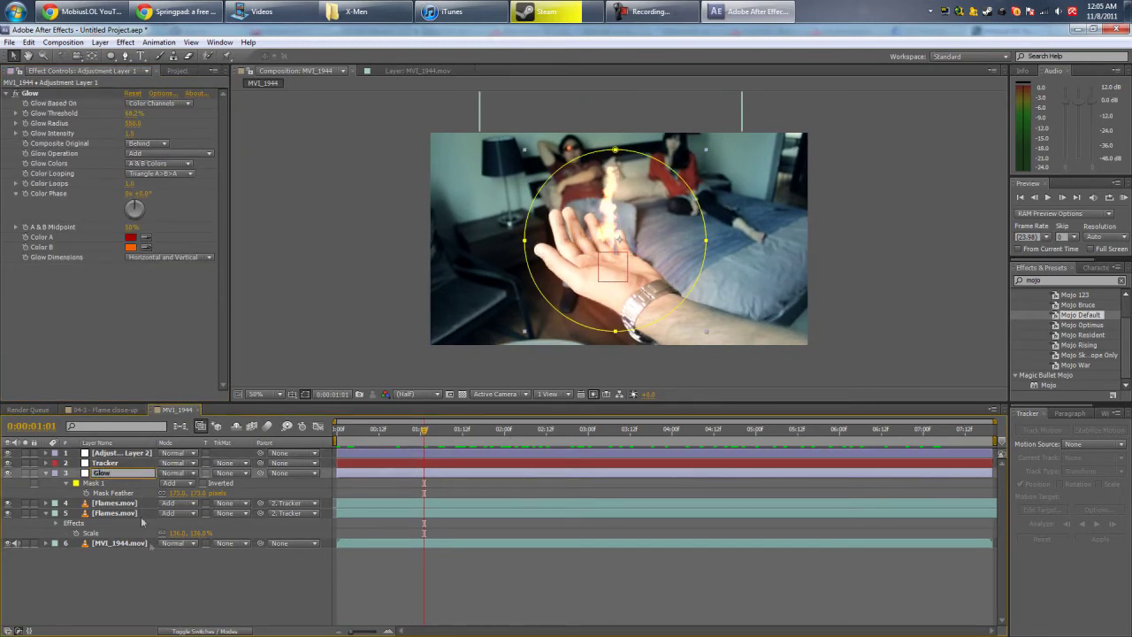
click(278, 171)
Brighten the Glow effect's Color A to a vivid red and shift Color B to a slightly redder orange
click(131, 237)
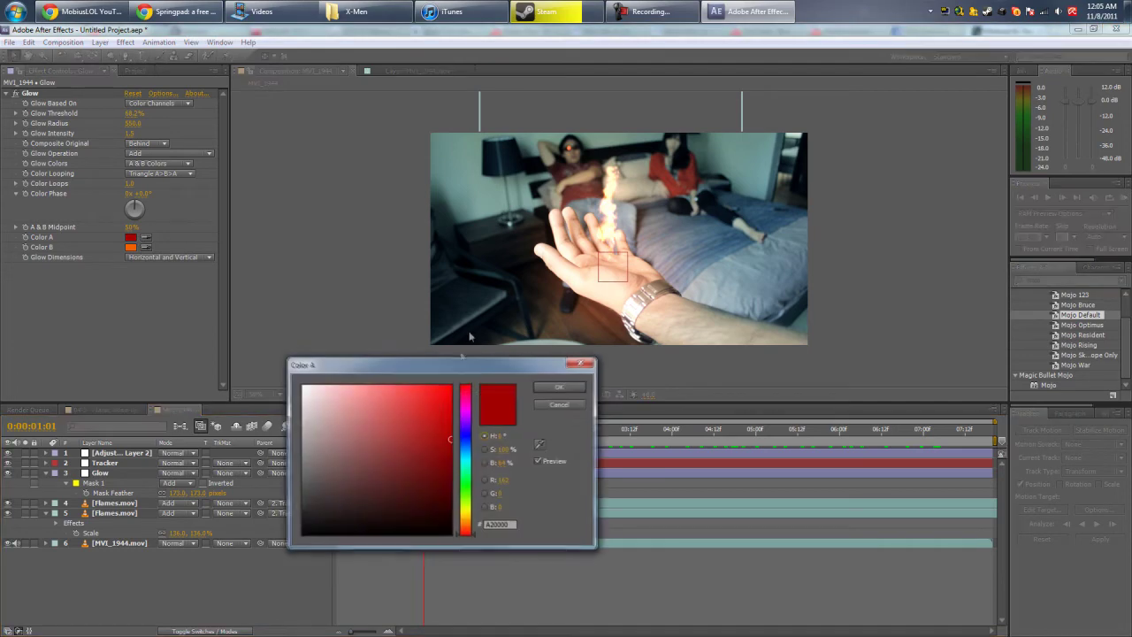
drag(449, 431, 451, 398)
click(558, 386)
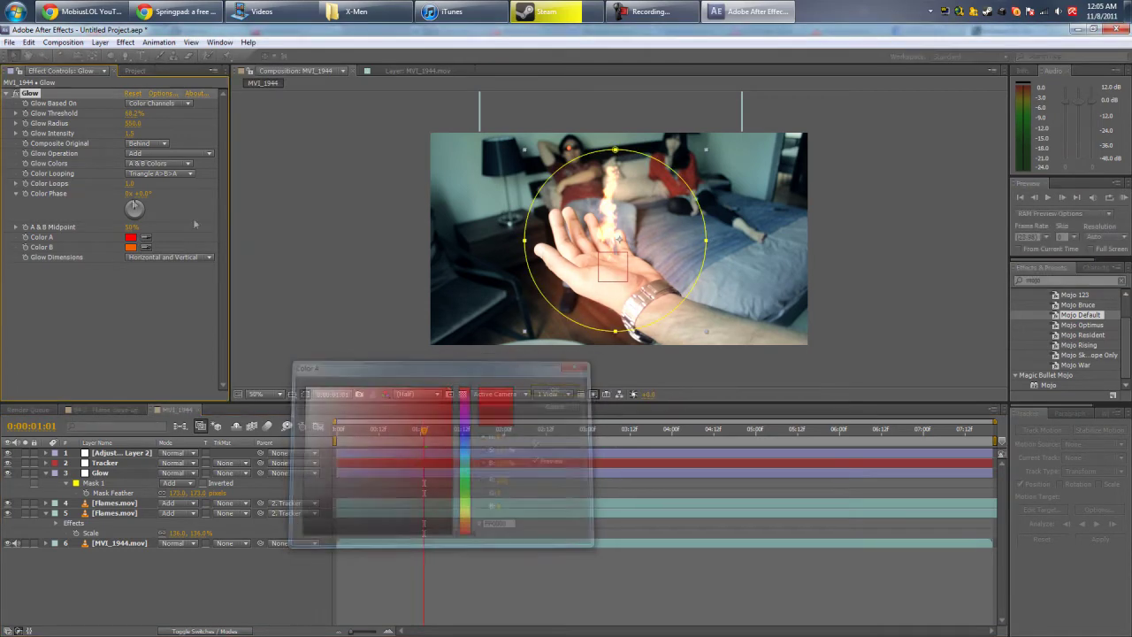
click(131, 247)
mouse_move(472, 521)
mouse_down()
mouse_move(475, 513)
mouse_move(477, 530)
mouse_up()
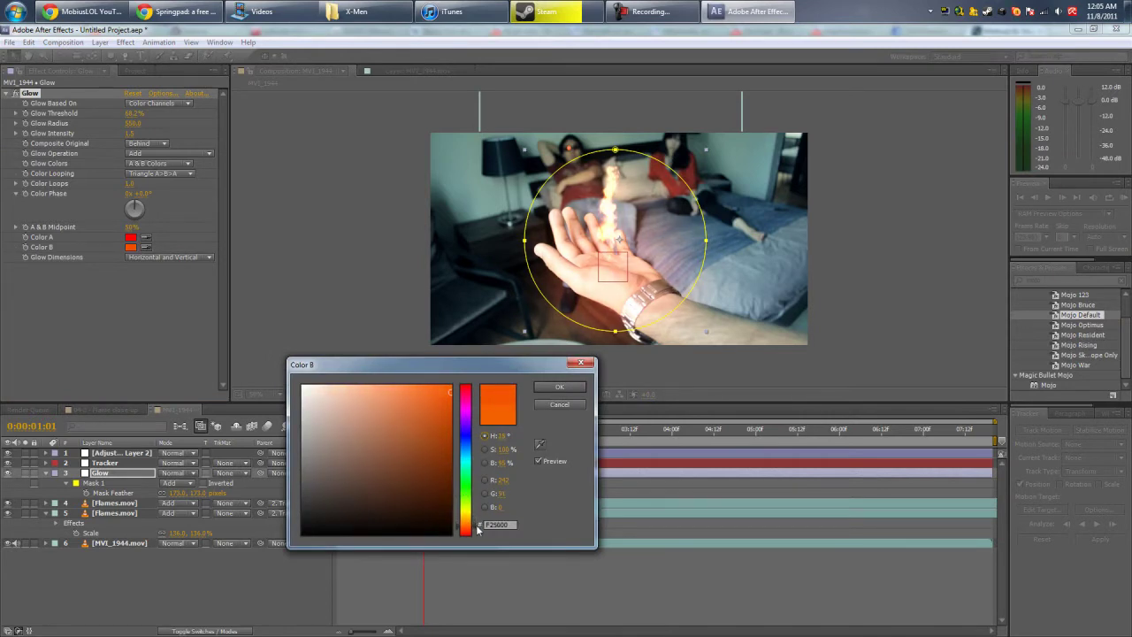
click(559, 387)
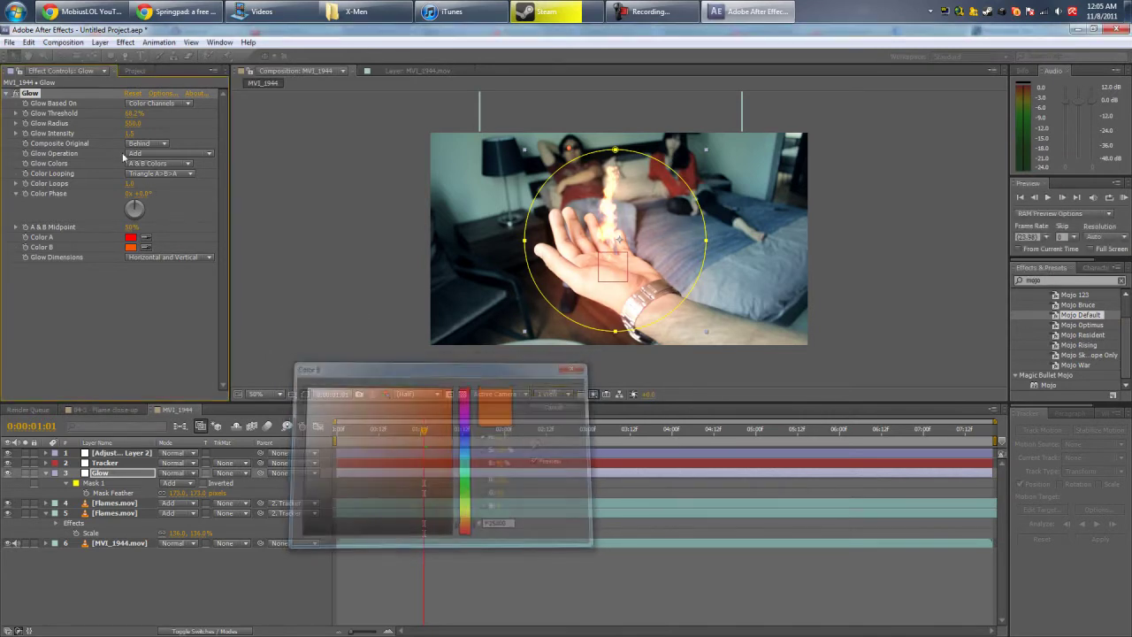
Raise the Glow Intensity to 2.2 and fine-tune the Glow Threshold and Radius for stronger light around the hand
mouse_move(137, 114)
mouse_down()
mouse_move(152, 114)
mouse_move(124, 118)
mouse_up()
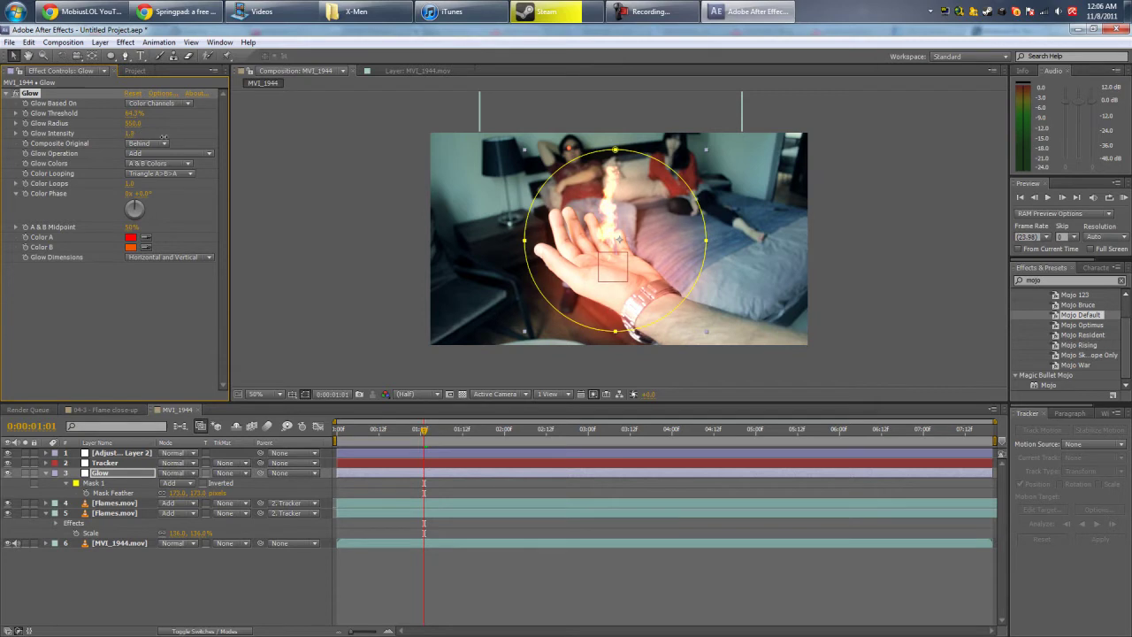
drag(164, 136, 183, 140)
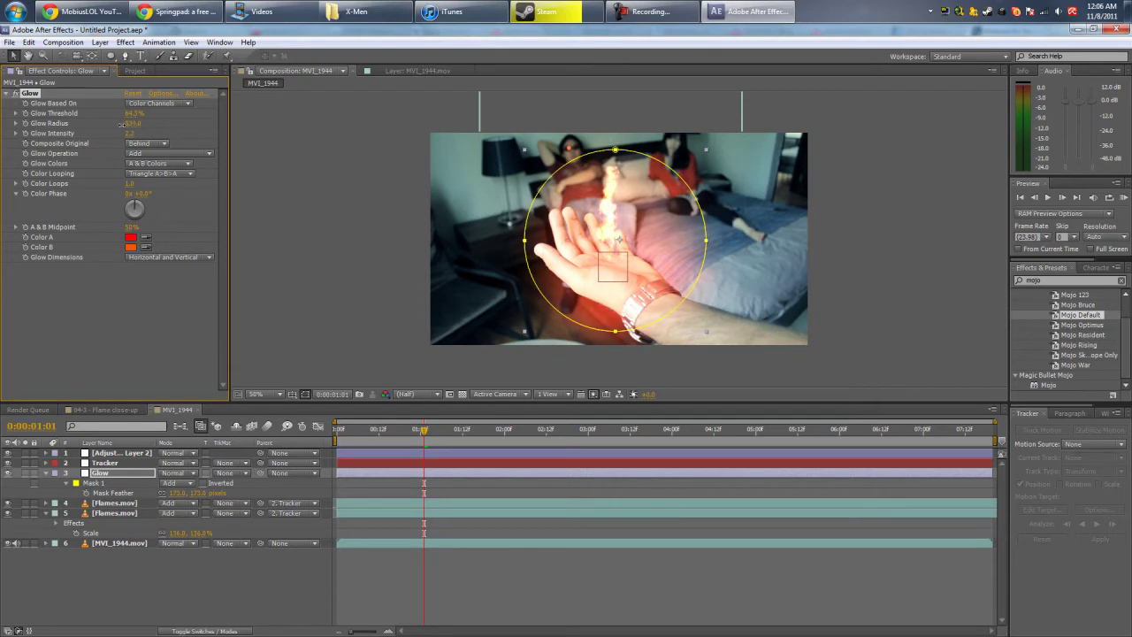
drag(2, 126, 29, 132)
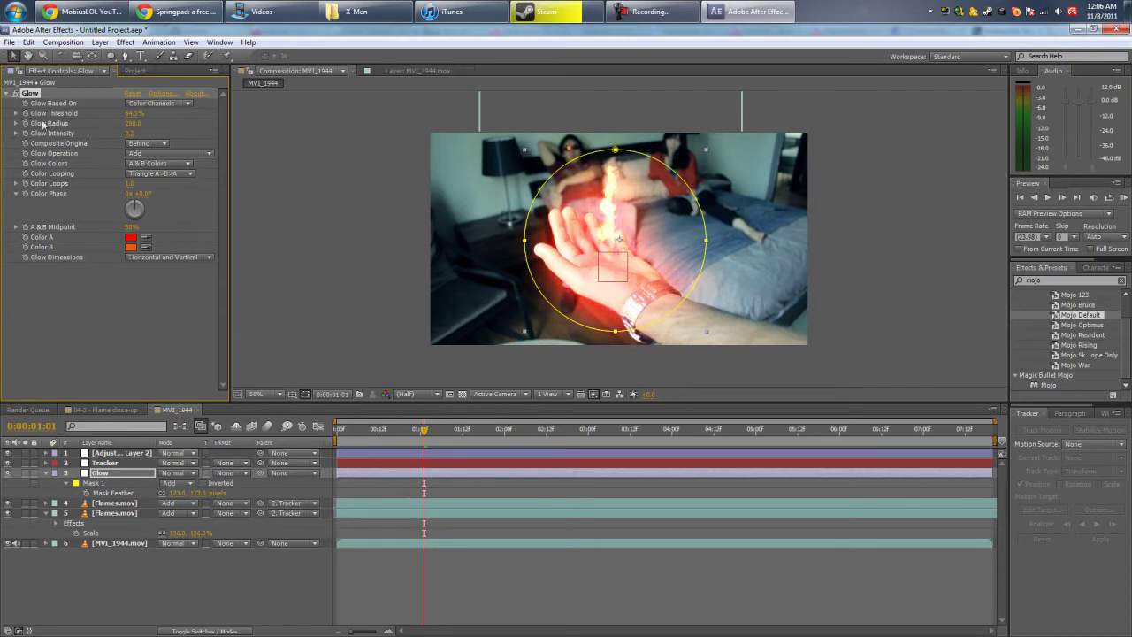
drag(132, 115, 222, 131)
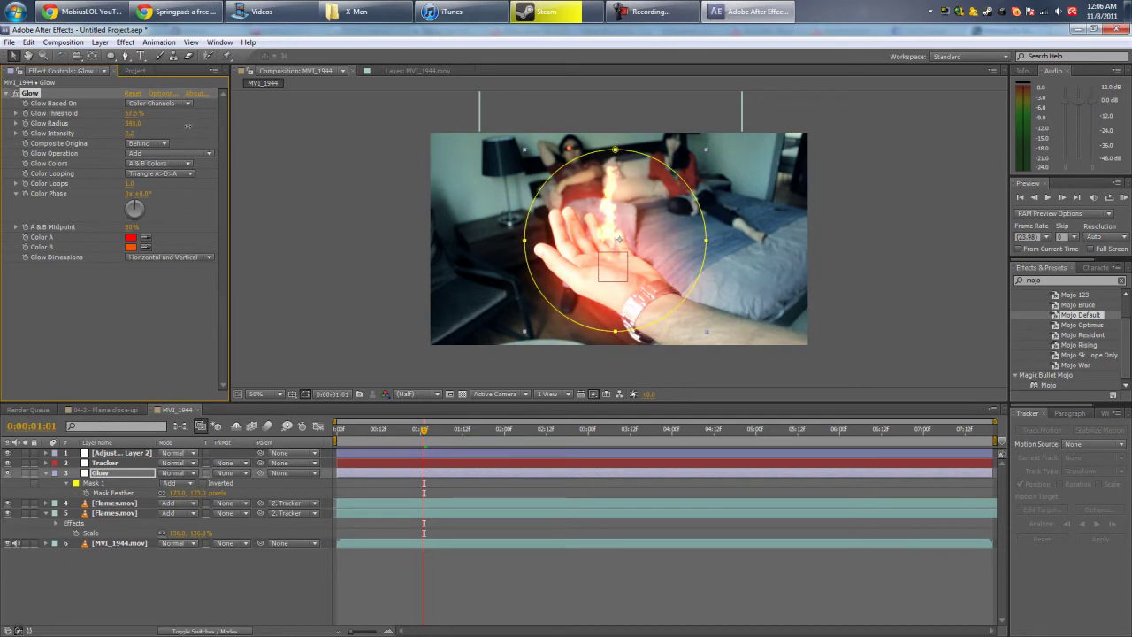
drag(320, 161, 123, 154)
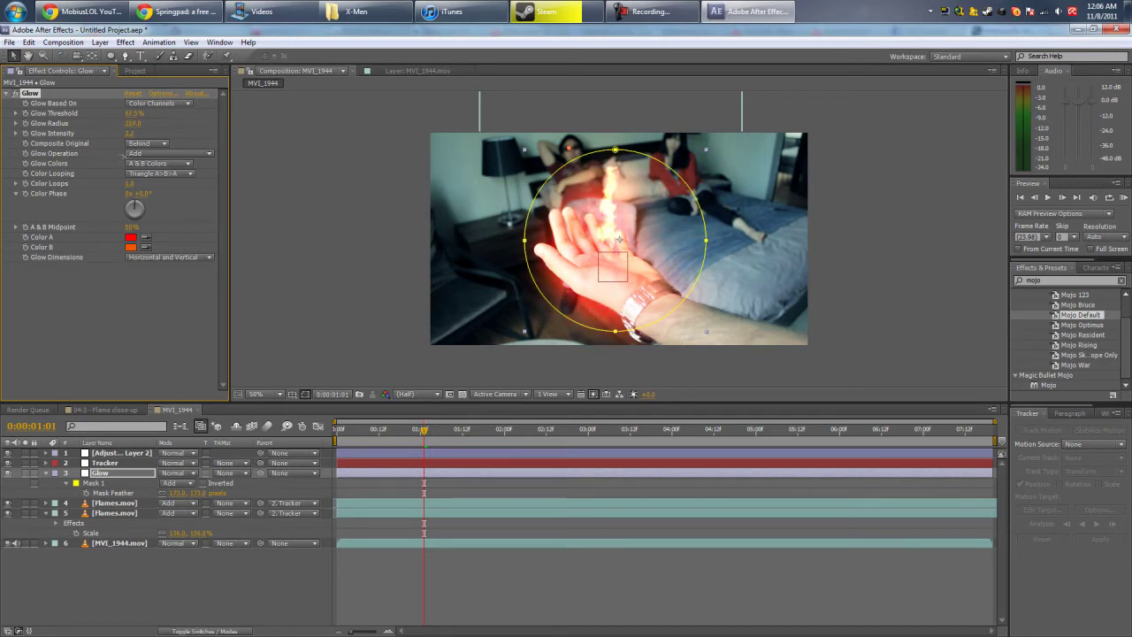
Change the Glow effect's Color A to the orange-red FF2A00
click(131, 237)
click(466, 520)
click(449, 502)
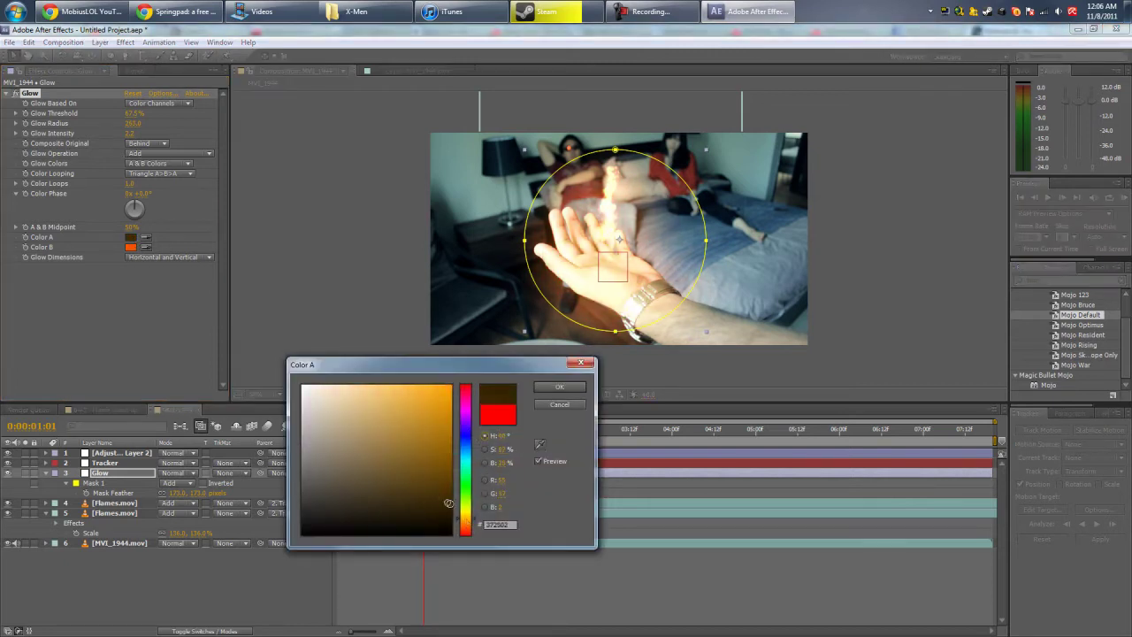
drag(449, 502, 472, 528)
drag(432, 450, 469, 353)
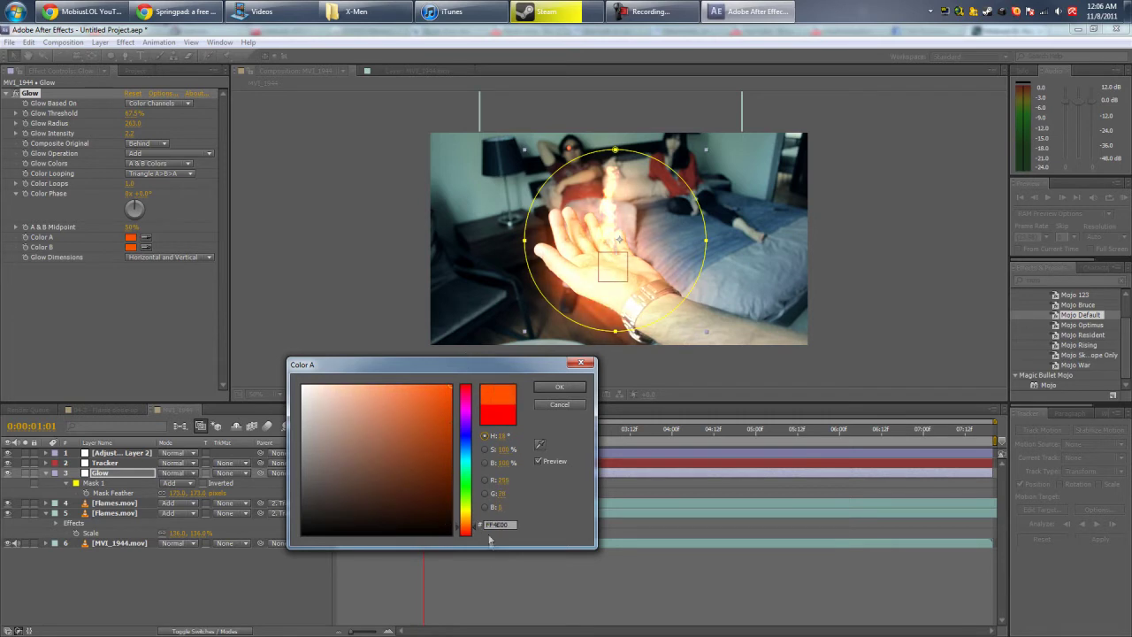
drag(474, 531, 472, 533)
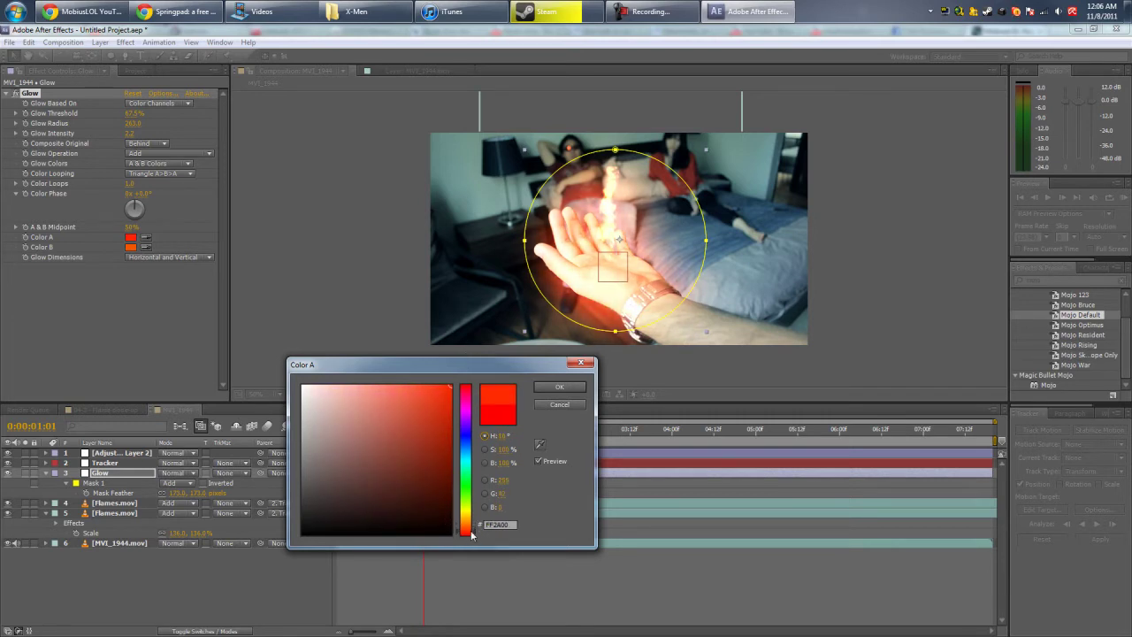
click(548, 389)
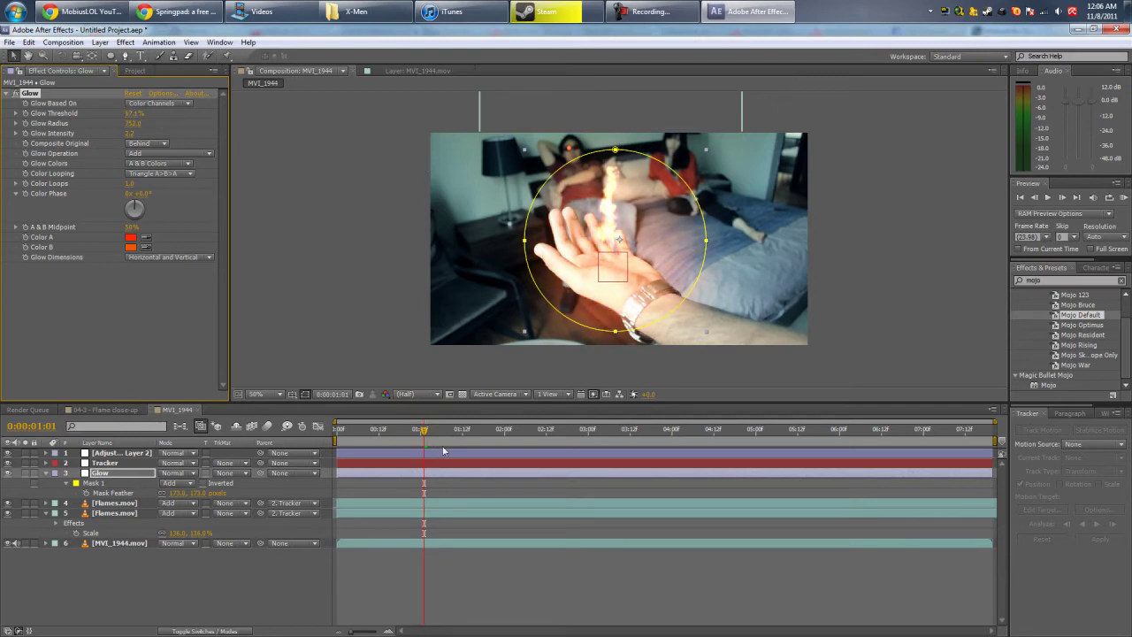
Play and scrub the MVI_1944 composition to check the grade and glow, comparing it with the 04-3 - Flame close-up composition
click(335, 427)
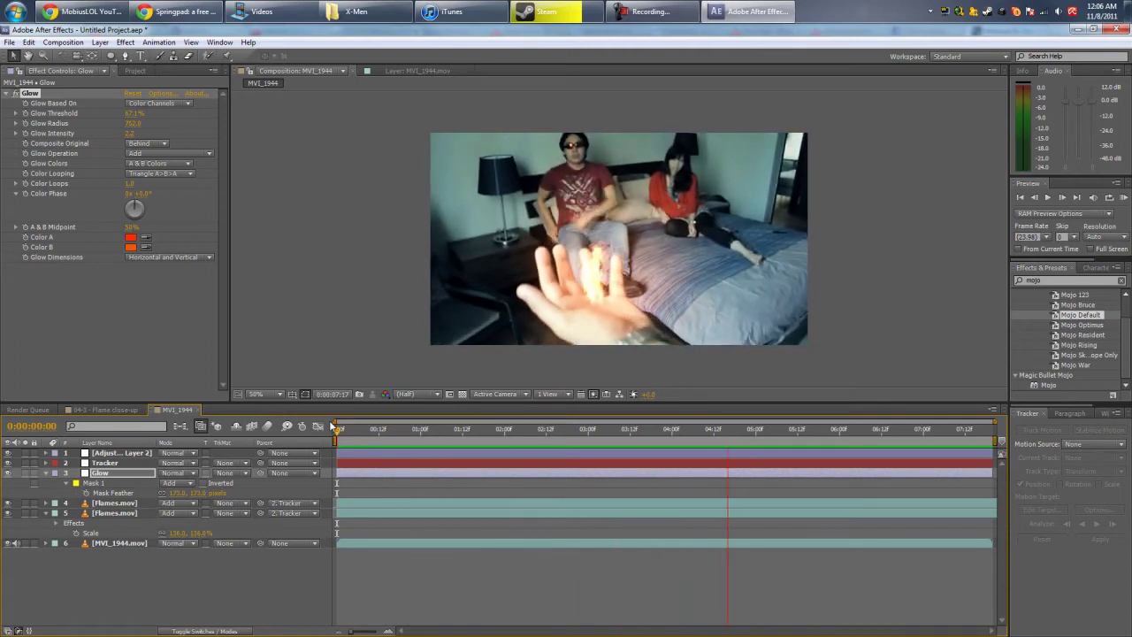
click(334, 426)
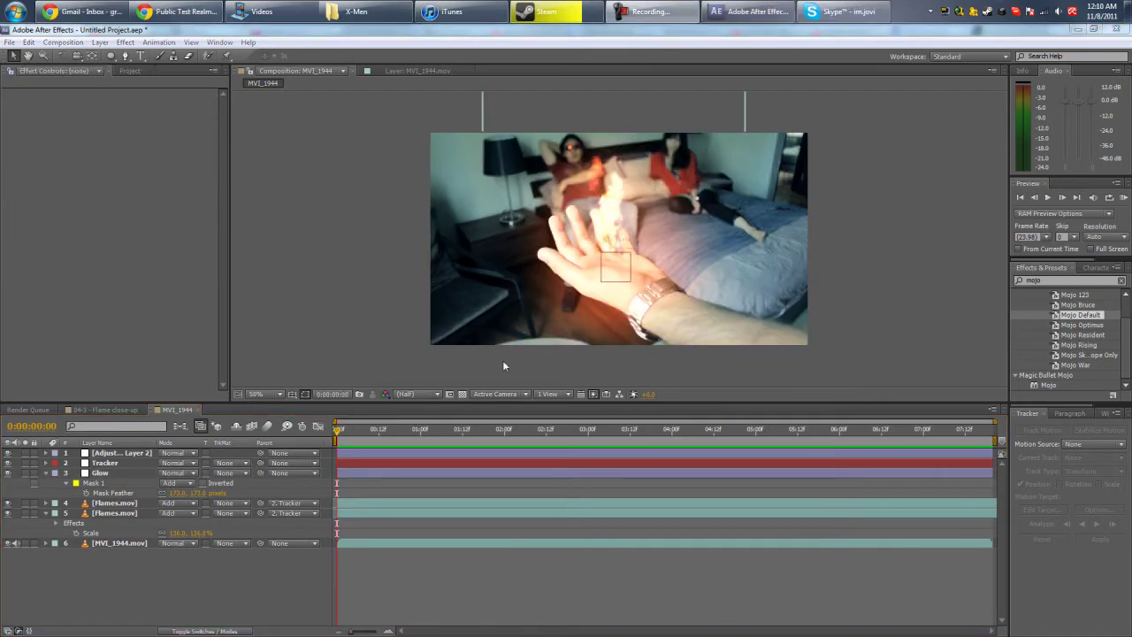
drag(339, 430, 753, 432)
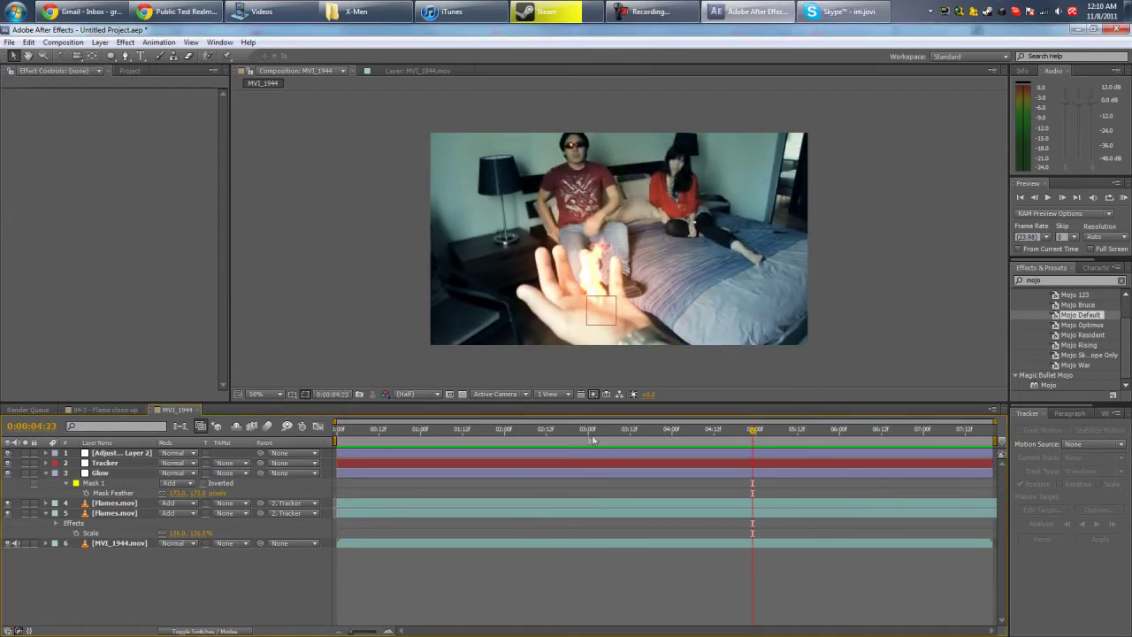
mouse_move(592, 434)
mouse_down()
mouse_move(304, 441)
mouse_move(583, 439)
mouse_up()
click(119, 410)
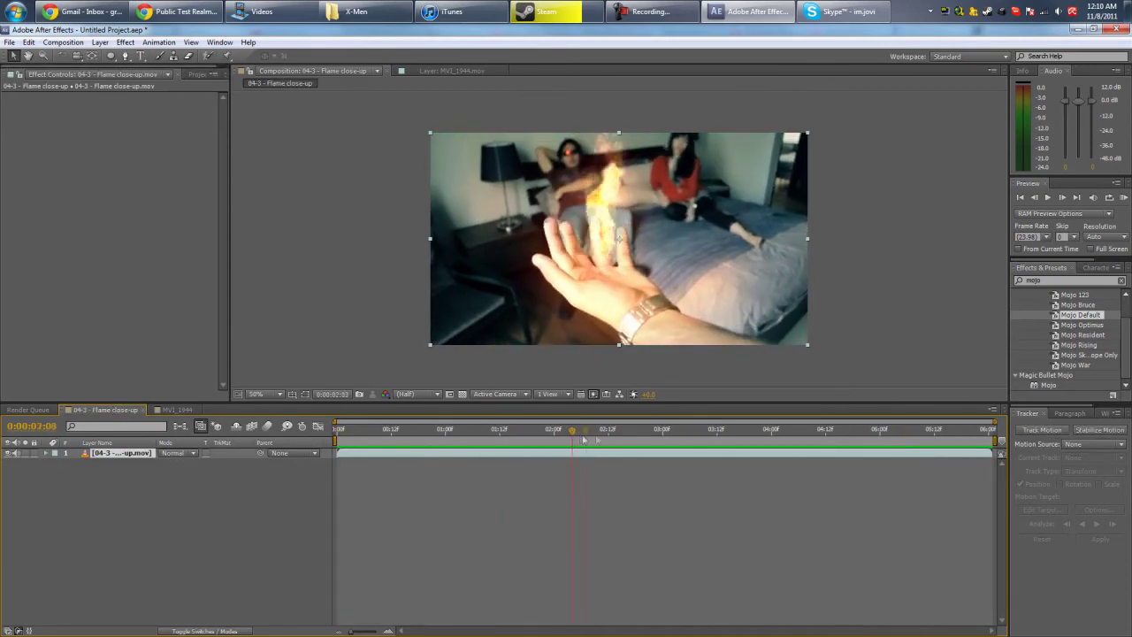
click(176, 409)
Create a red 1280 x 720 solid above all other layers in MVI_1944
right_click(228, 595)
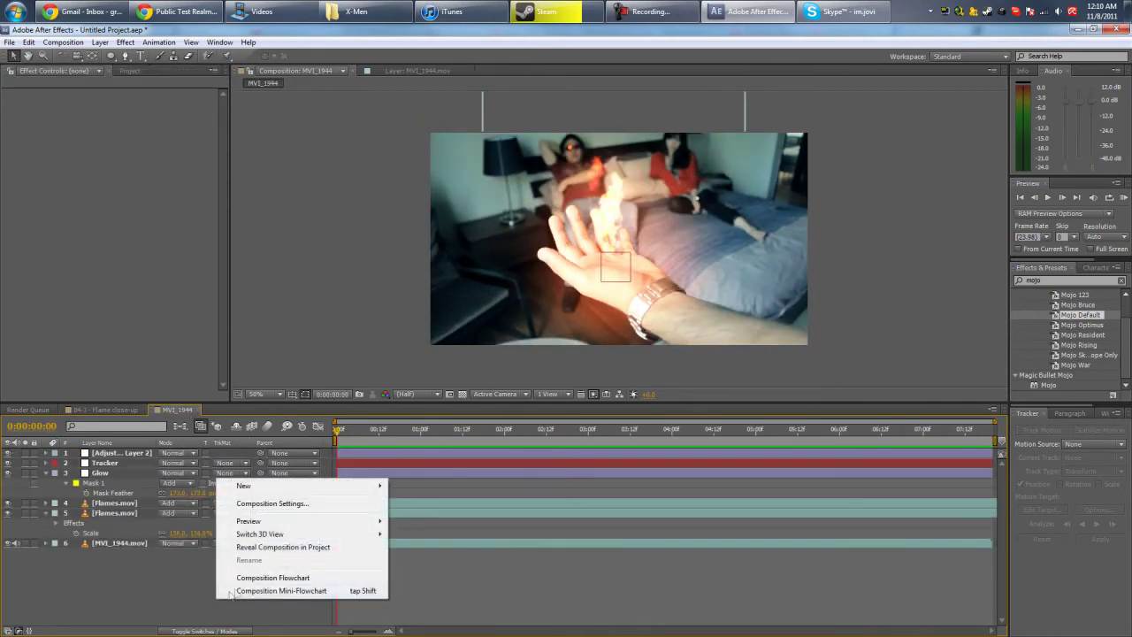
mouse_move(292, 488)
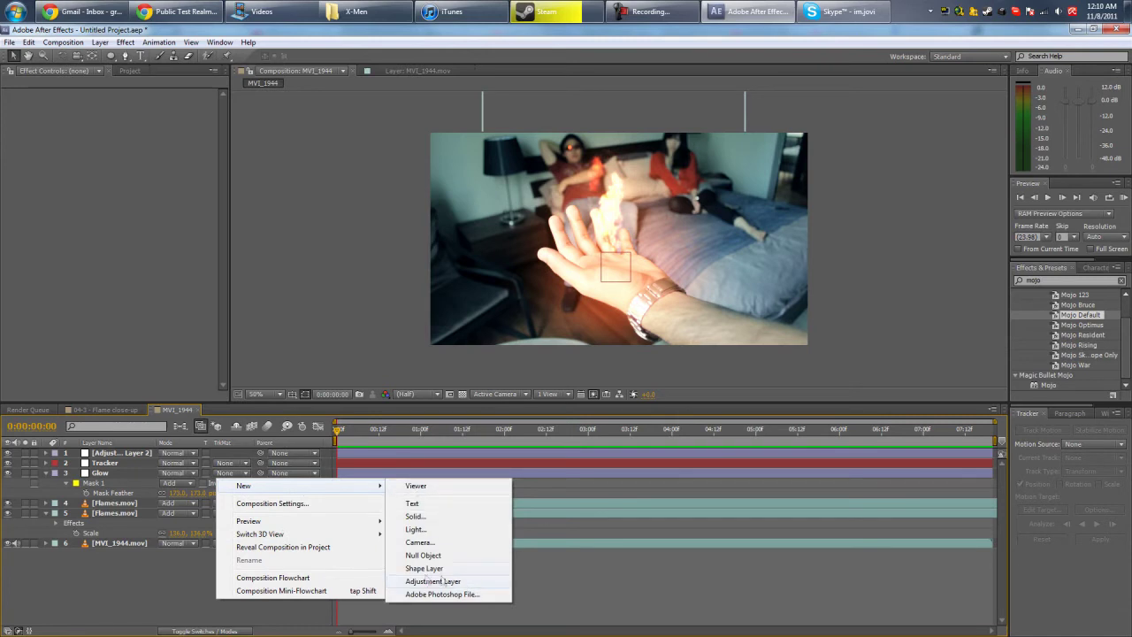
click(424, 516)
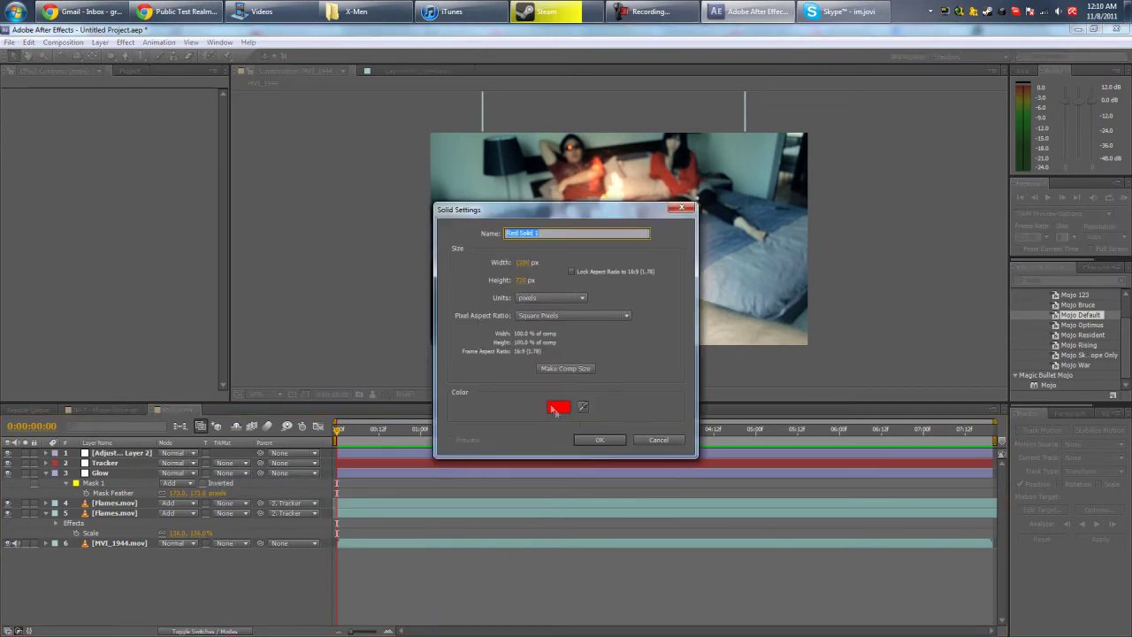
click(556, 409)
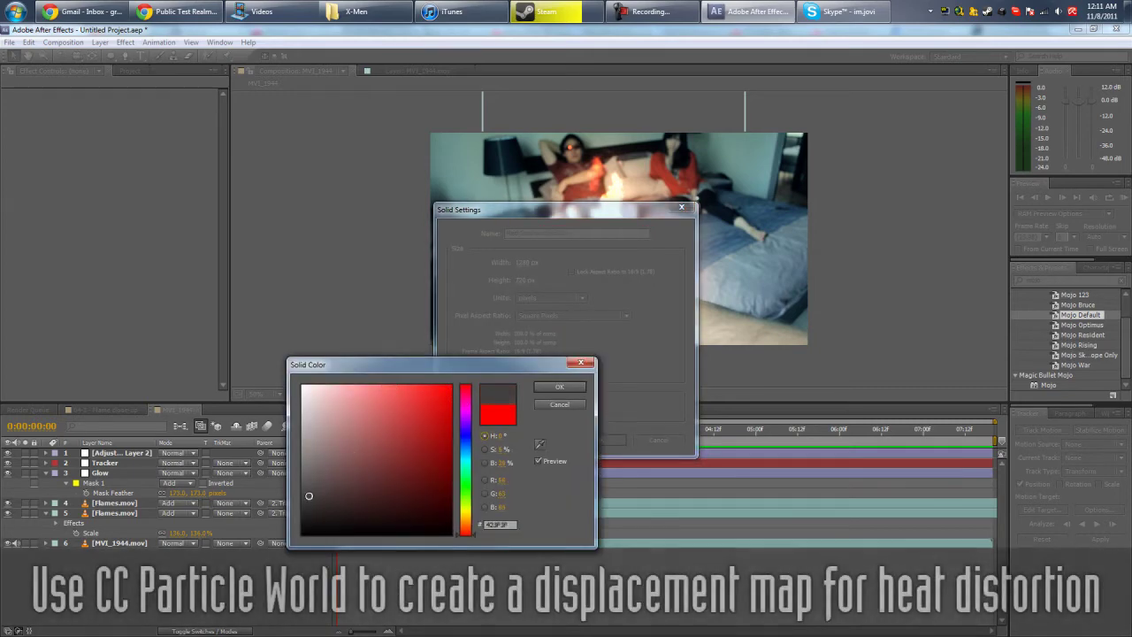
click(560, 389)
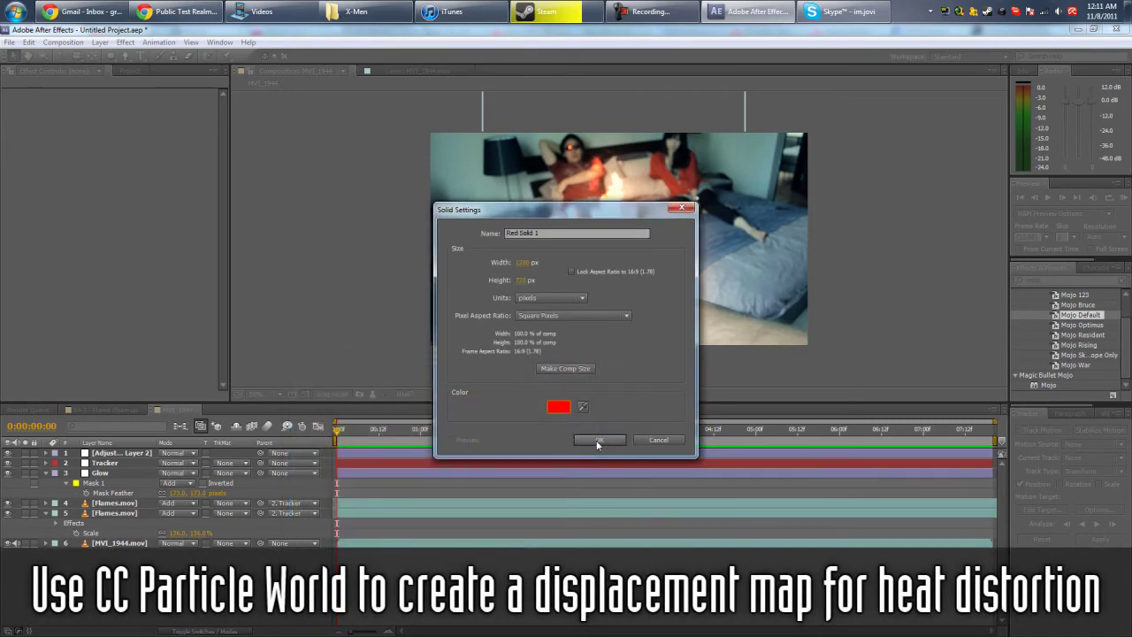
click(598, 440)
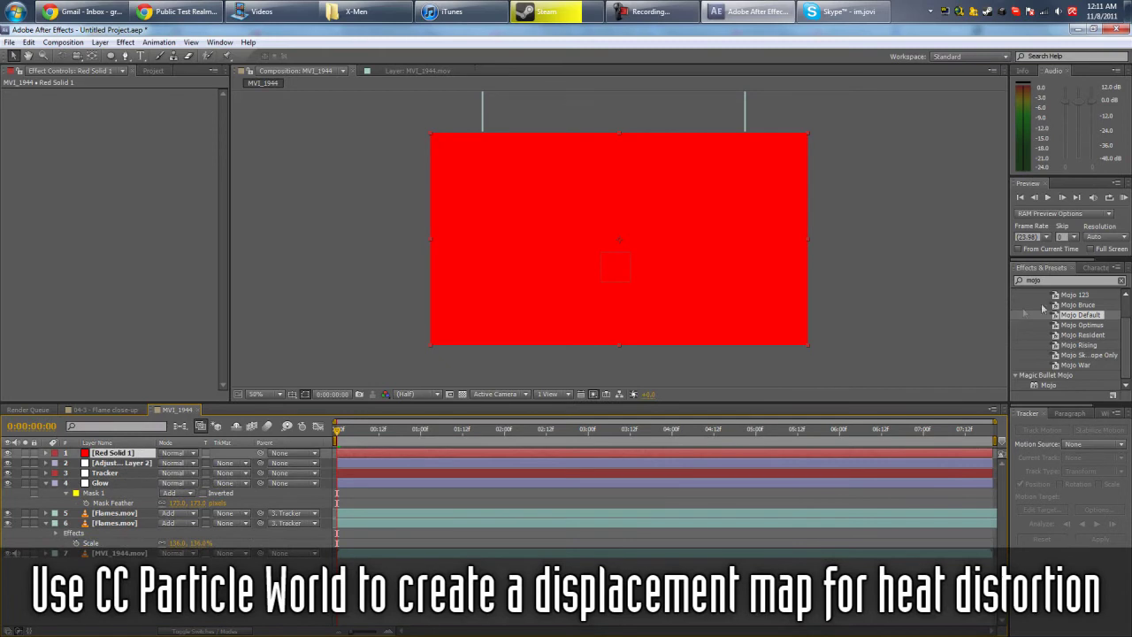
Apply CC Particle World to Red Solid 1 and advance to 0:00:02:04 to view the particles
click(1061, 280)
text(cc parti)
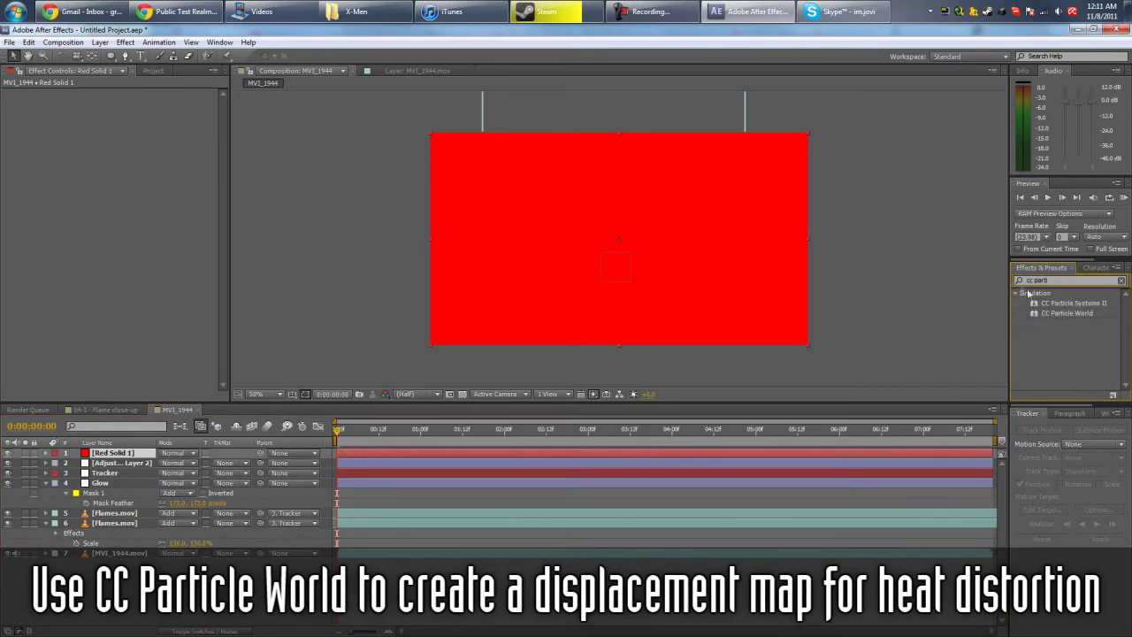
drag(1058, 316, 622, 288)
drag(337, 433, 518, 445)
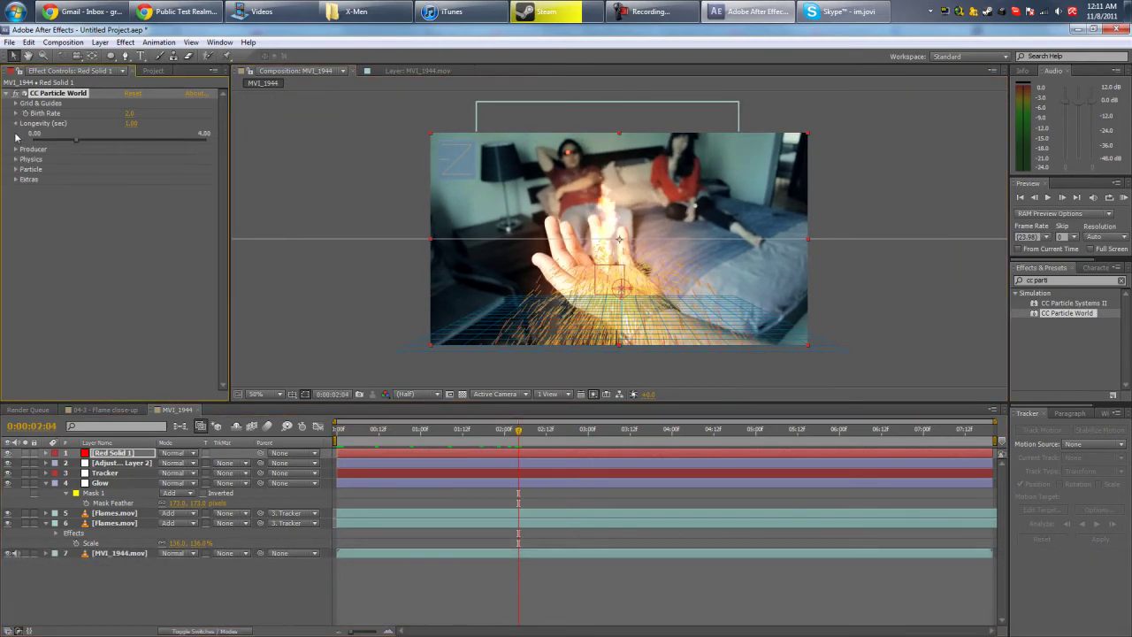
Set the particles' Gravity to about -0.41 so they fly upwards, keeping the Explosive animation, and check at 0:00:02:11
click(15, 143)
drag(133, 183, 88, 192)
drag(447, 430, 547, 437)
click(155, 153)
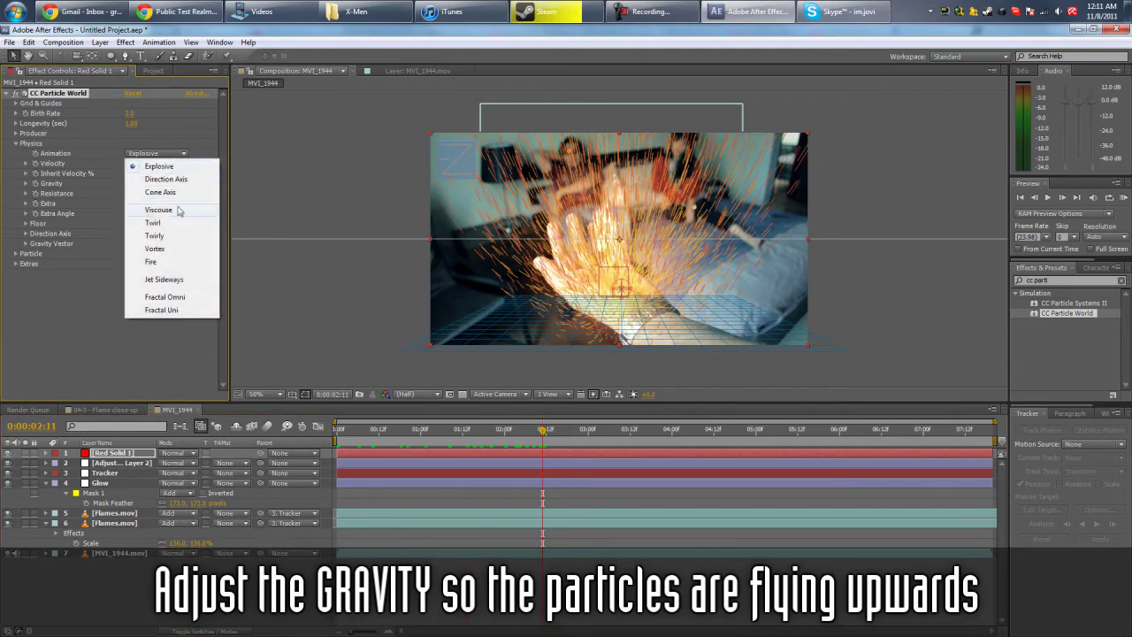
click(83, 346)
Change the Particle Type of CC Particle World to Shaded Sphere
click(16, 133)
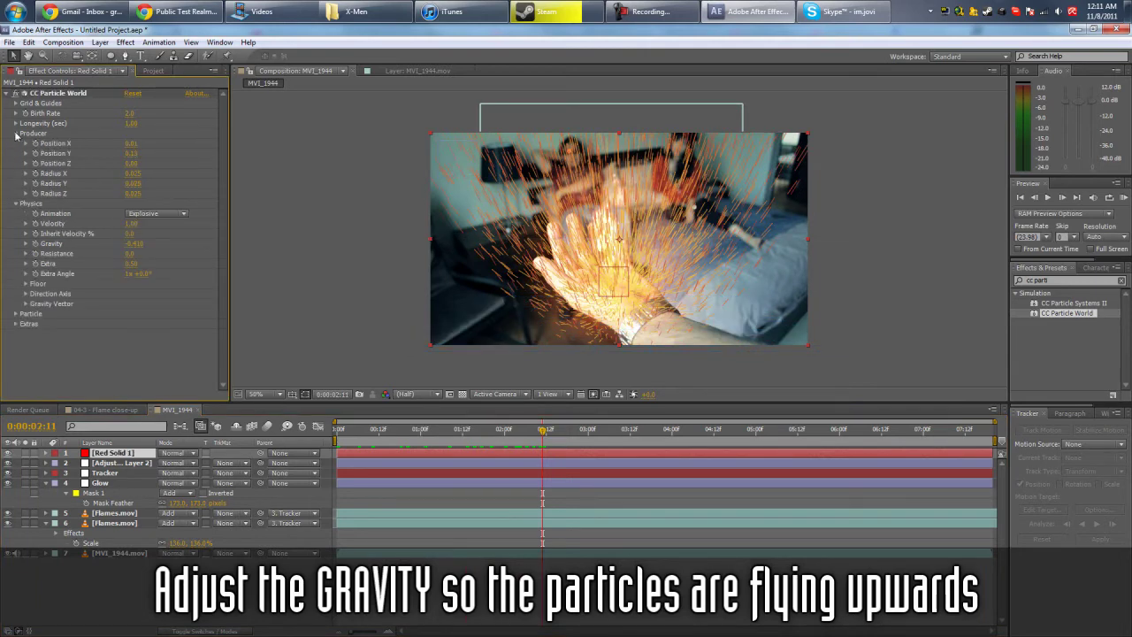
click(16, 313)
scroll(60, 325, down, 3)
click(183, 344)
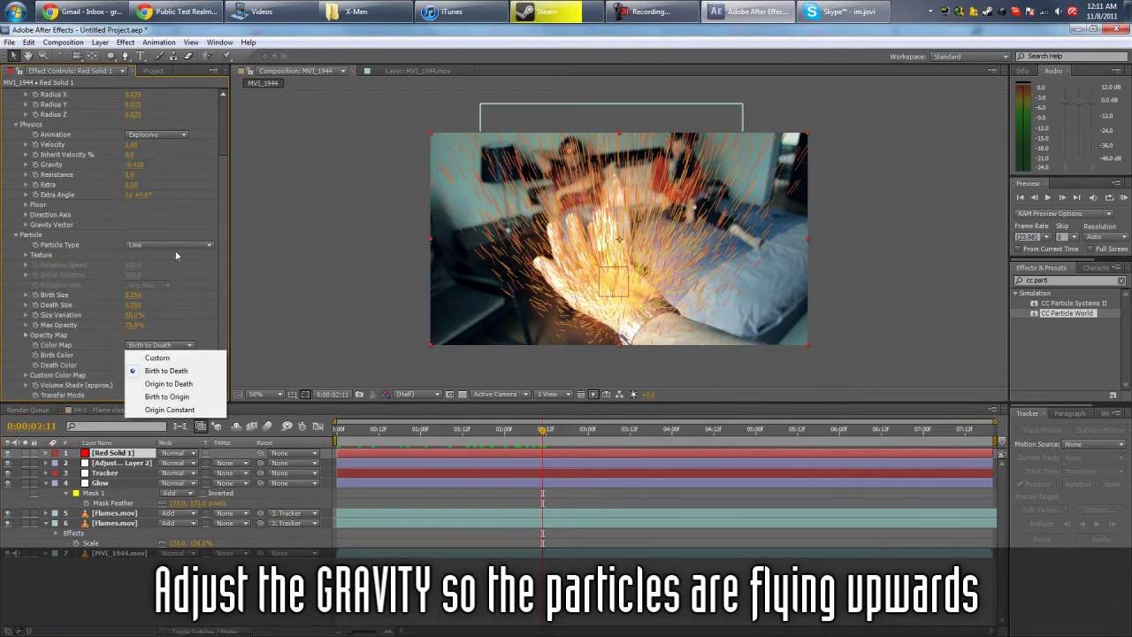
click(175, 246)
click(174, 287)
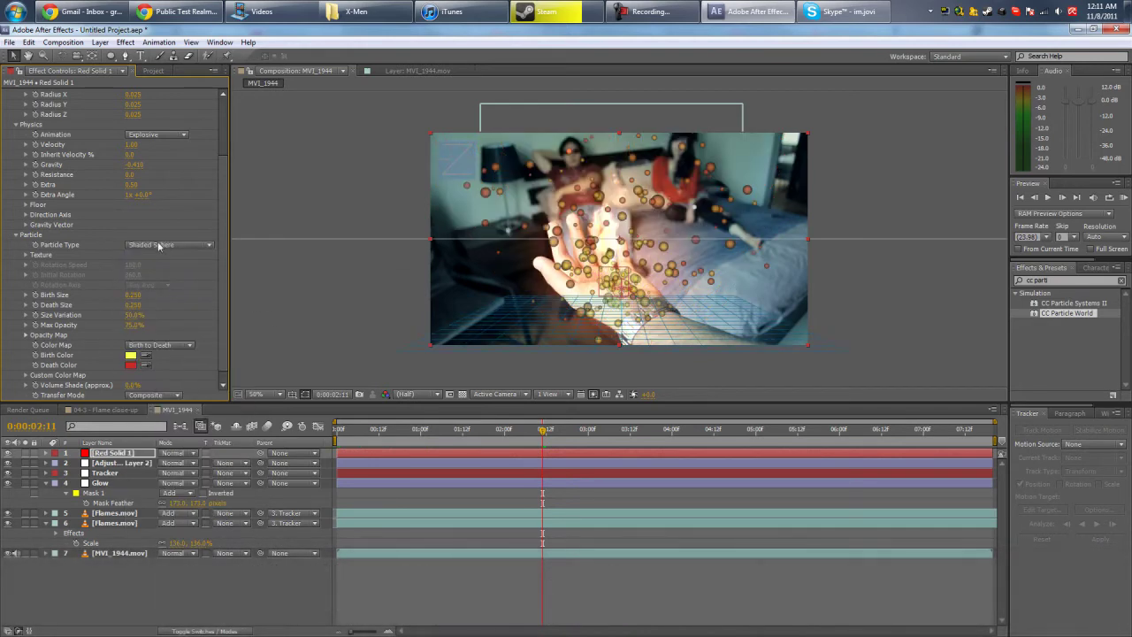
Try the Faded Sphere particle type on Red Solid 1 and return to Shaded Sphere
click(159, 245)
click(177, 299)
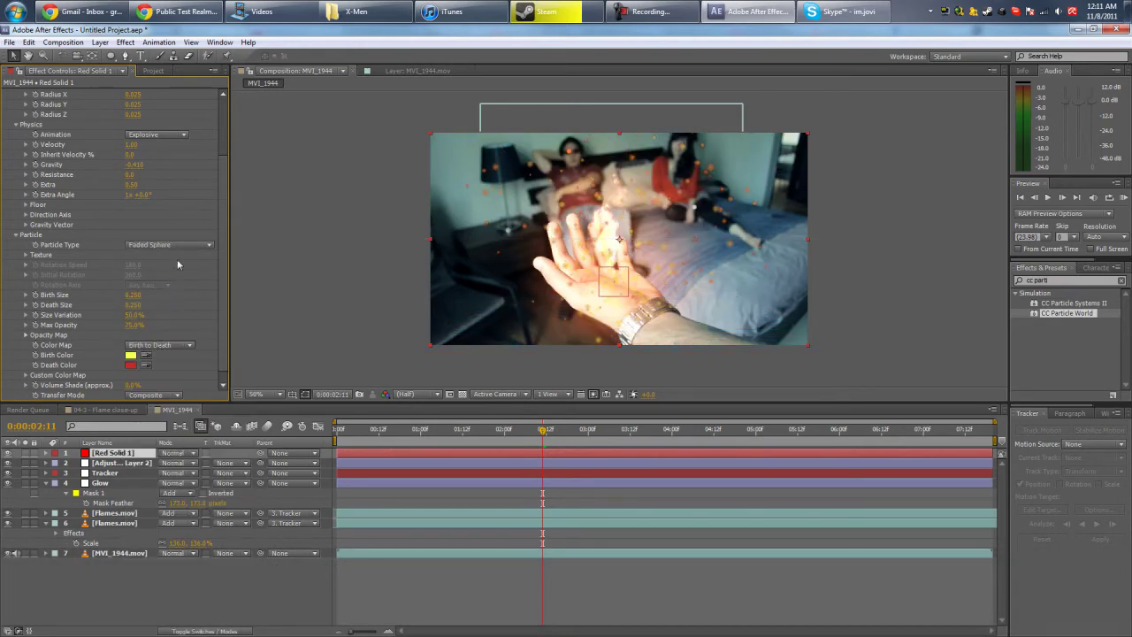
click(168, 245)
click(174, 287)
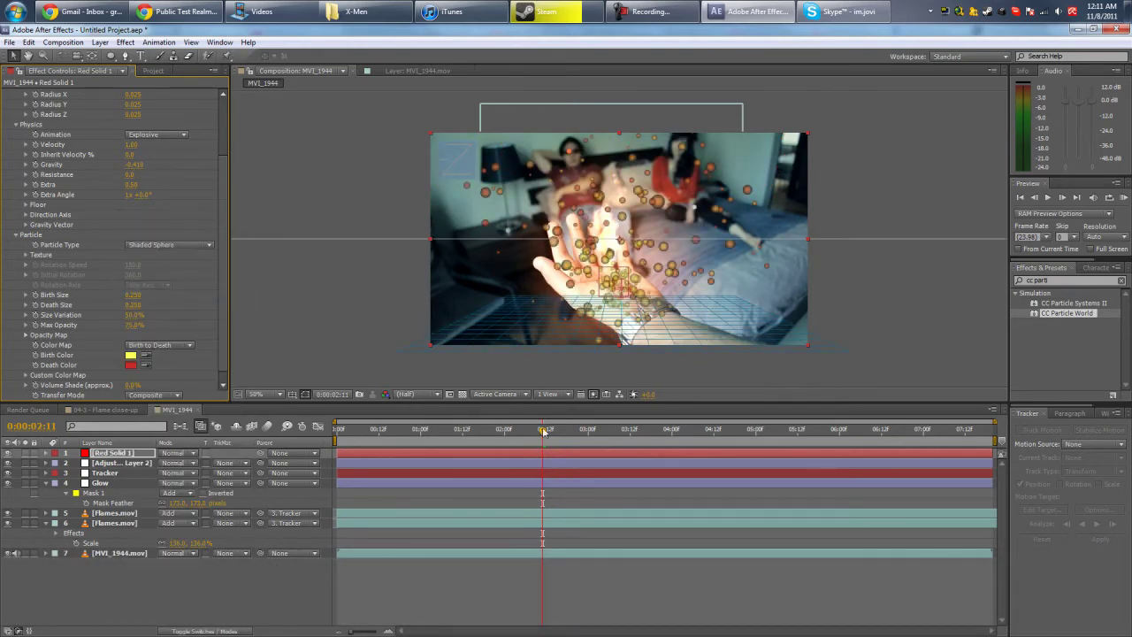
At 0:00:05:02, set the particles' Birth Rate to 7.7 and the producer's Position X to -0.05
drag(544, 431, 763, 443)
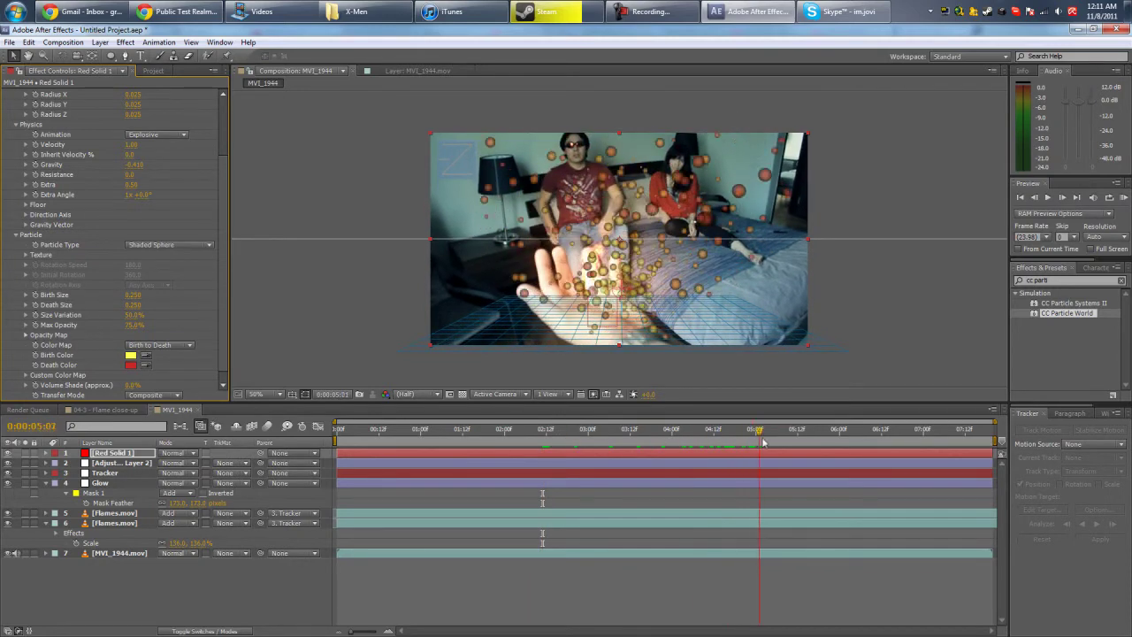
scroll(144, 190, up, 3)
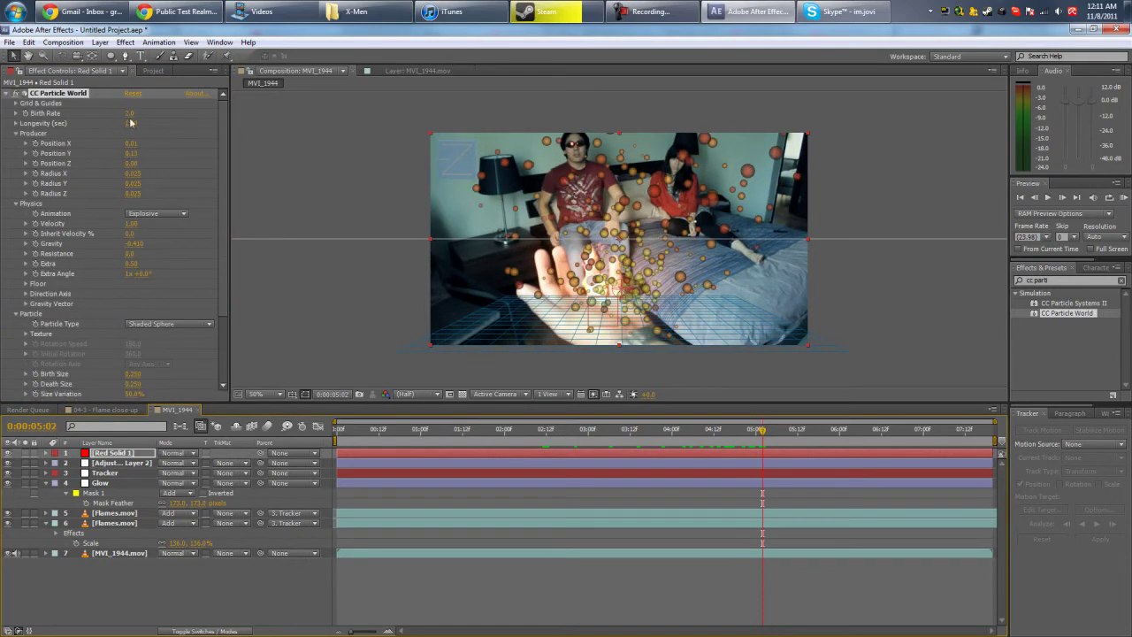
drag(130, 115, 167, 116)
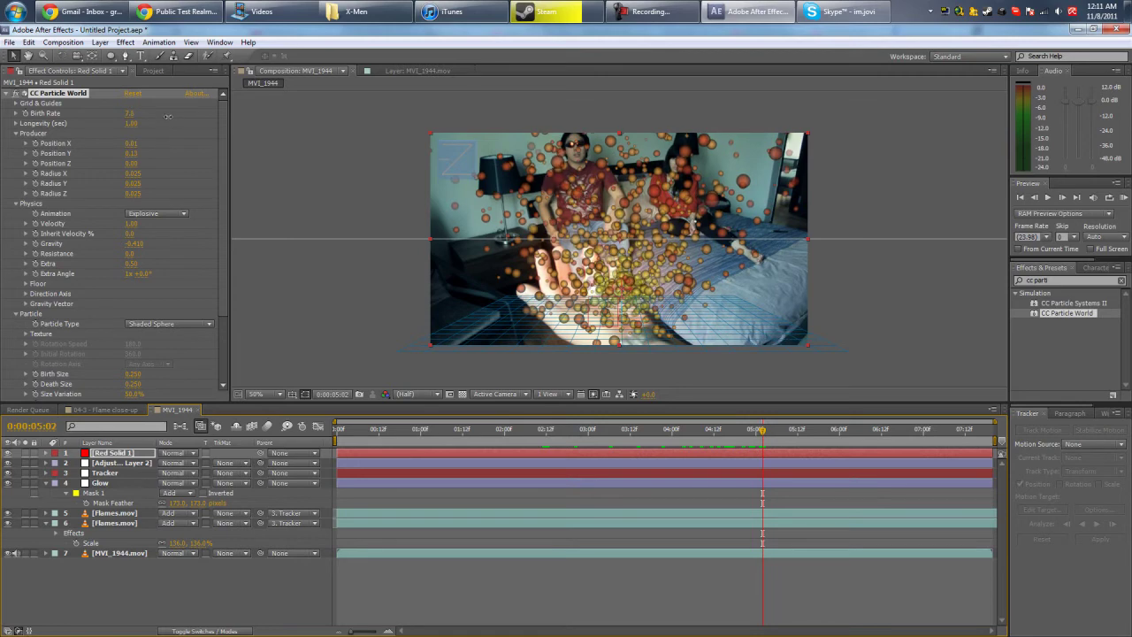
mouse_move(139, 141)
mouse_down()
mouse_move(153, 141)
mouse_move(133, 141)
mouse_up()
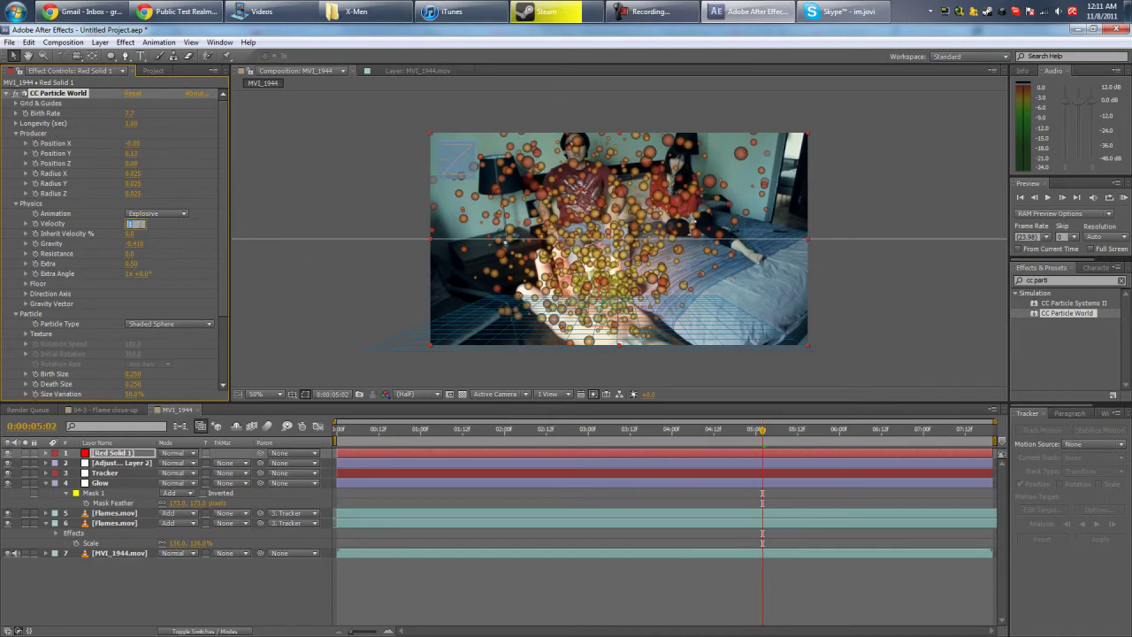
Set the particles' Gravity to about -1.11 and check the motion at 0:00:01:11 and 0:00:03:18
key(Return)
drag(137, 243, 93, 239)
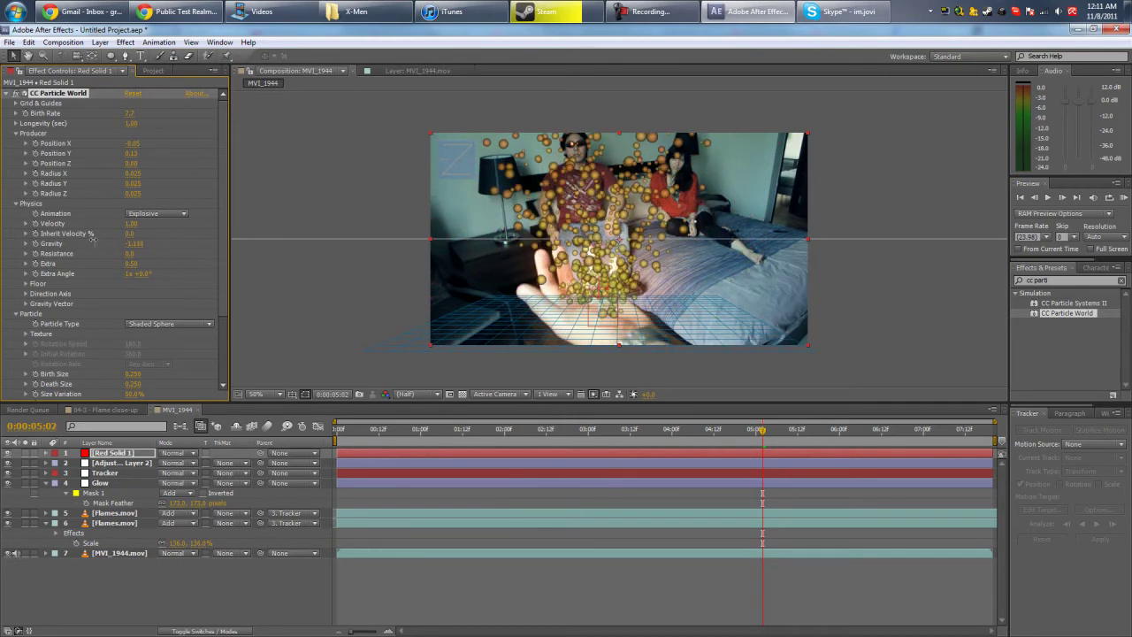
drag(397, 432, 459, 439)
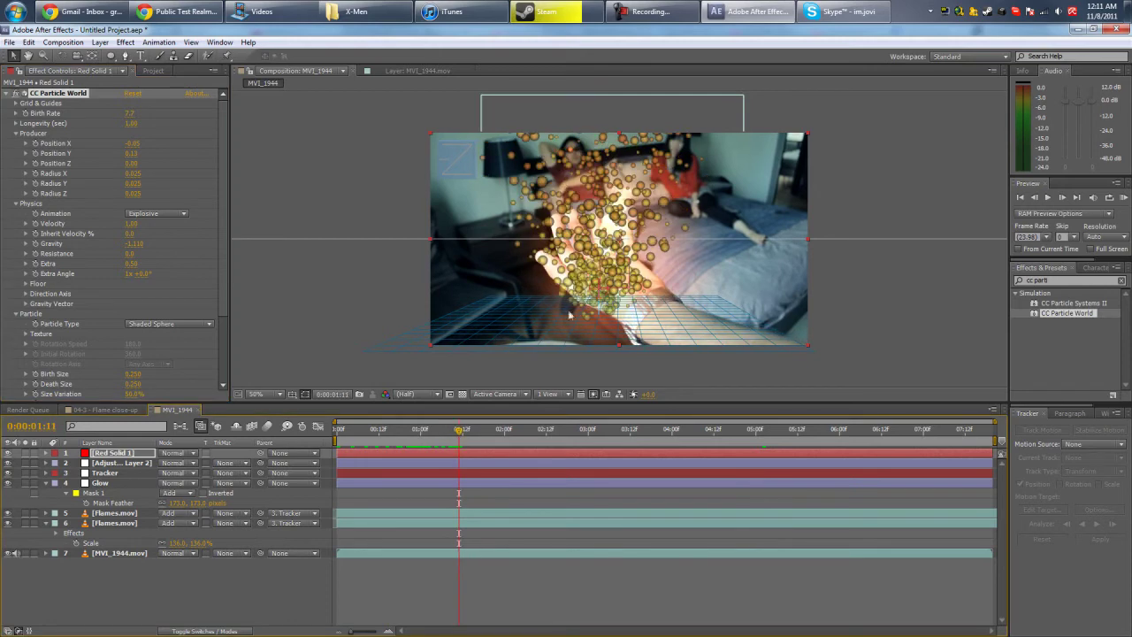
drag(485, 437, 650, 434)
Try the Custom option for the particle Color Map and return to Birth to Death
scroll(221, 279, down, 3)
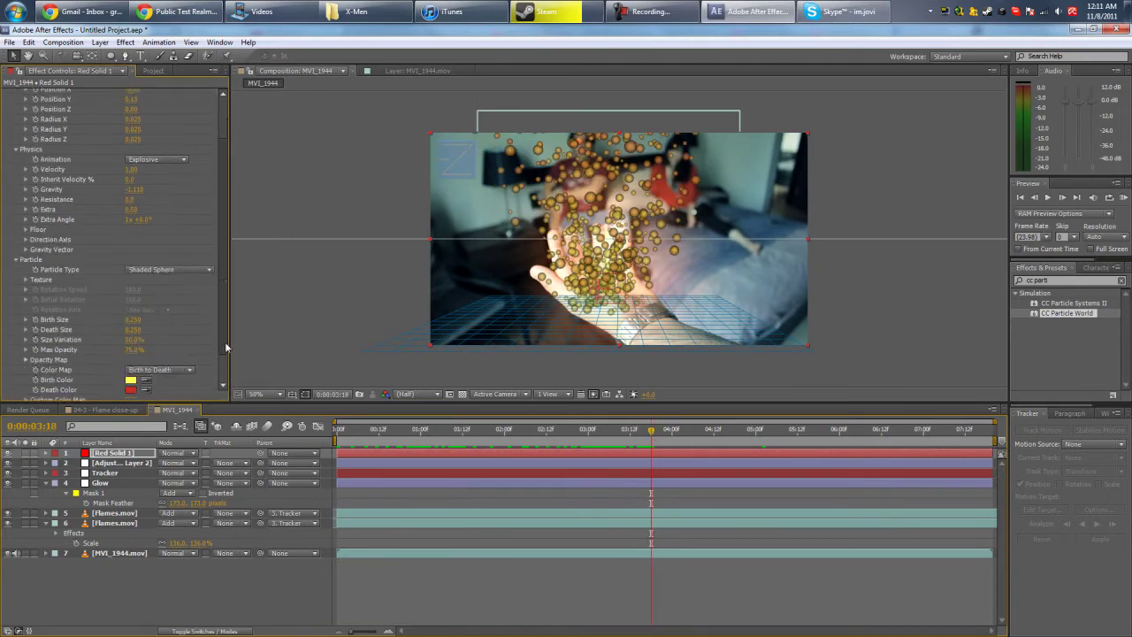
click(152, 335)
click(160, 348)
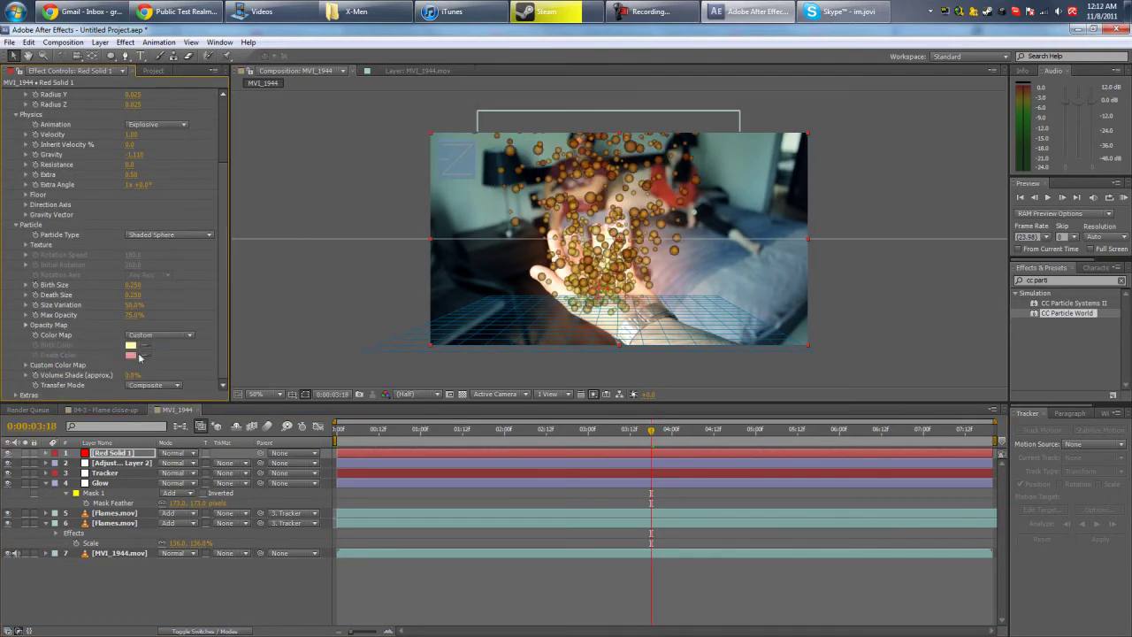
click(150, 335)
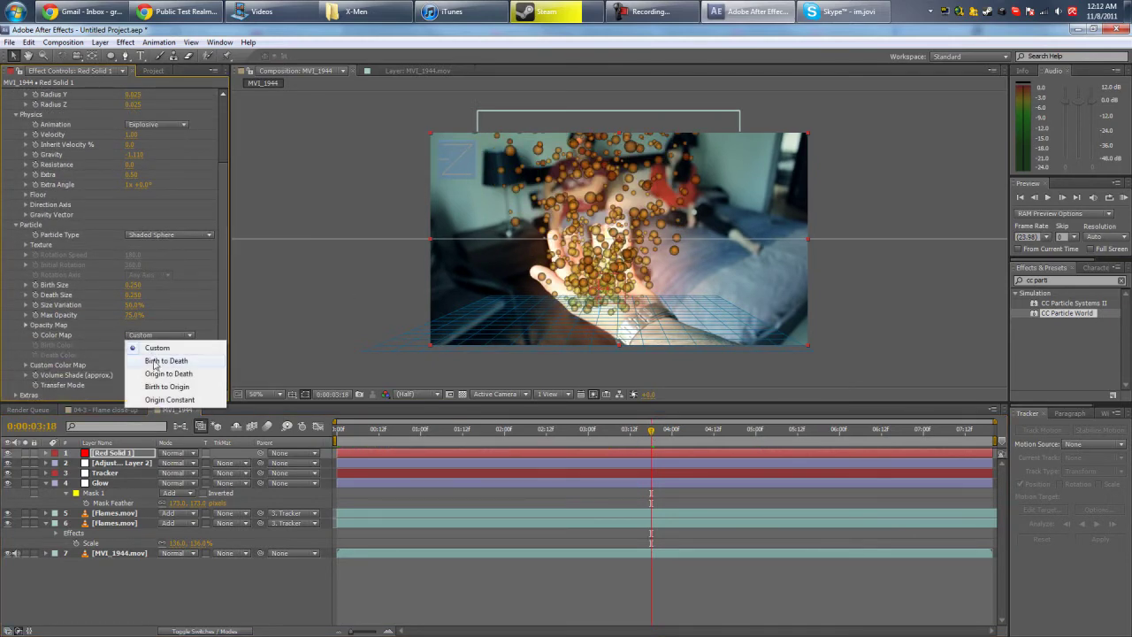
click(153, 361)
Change the particles' Birth Color and Death Color to pure red and check the result at 0:00:05:10
click(131, 345)
drag(469, 440, 467, 383)
click(451, 385)
click(546, 386)
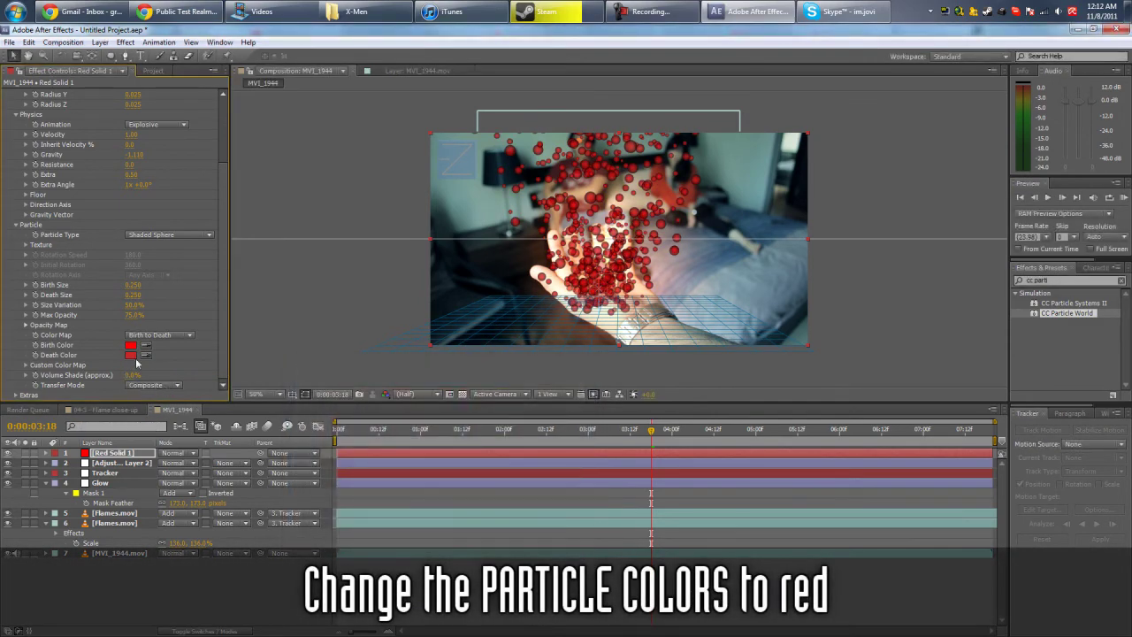
click(131, 355)
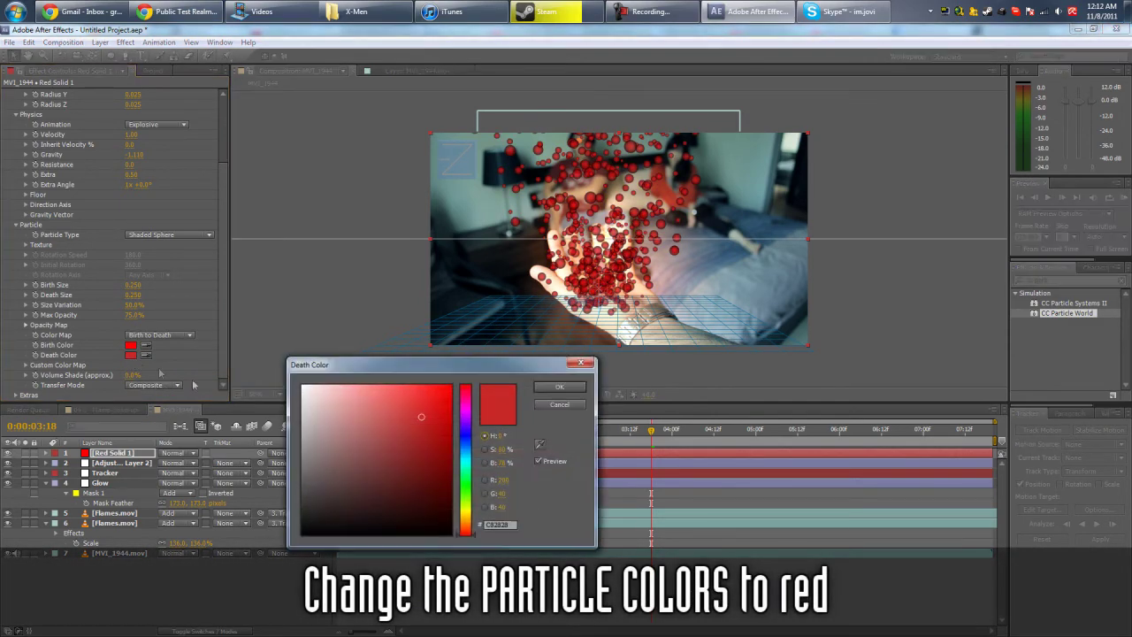
click(569, 389)
drag(653, 438, 792, 445)
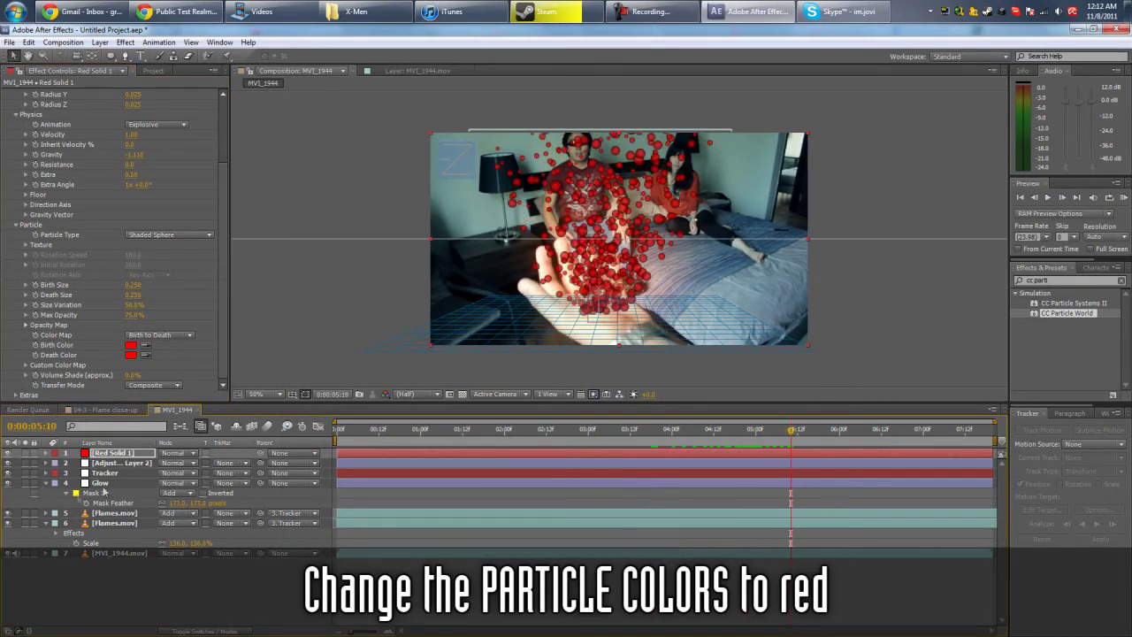
Pre-compose Red Solid 1 as Distortion Map, moving all attributes into it without opening the new composition
click(63, 41)
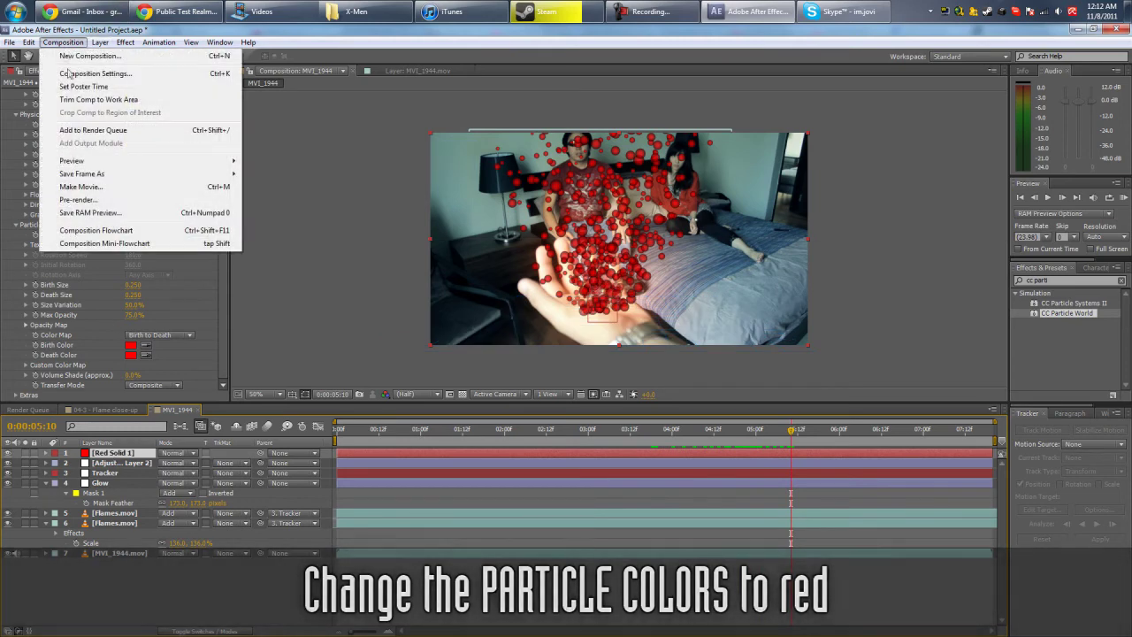
mouse_move(100, 43)
click(132, 464)
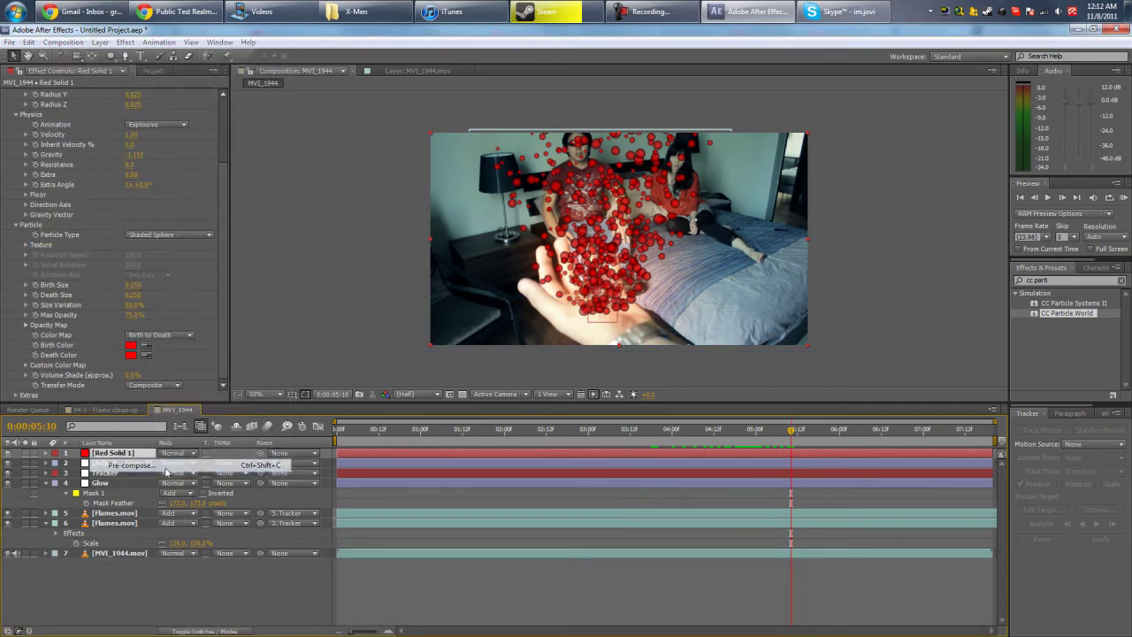
click(521, 351)
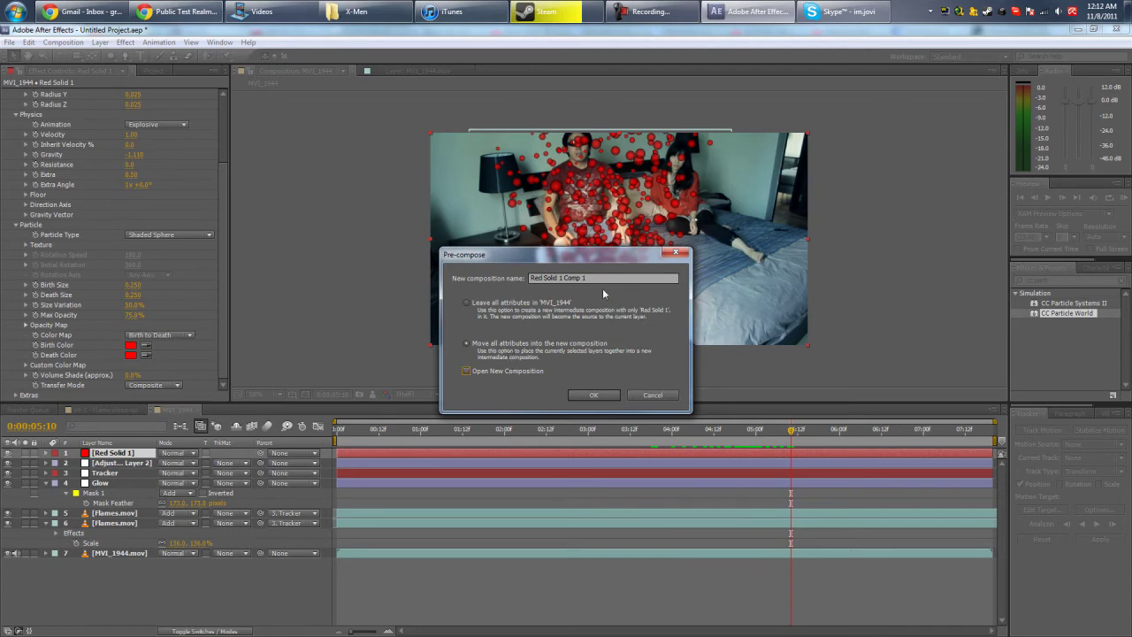
click(466, 370)
text(Distri)
key(Return)
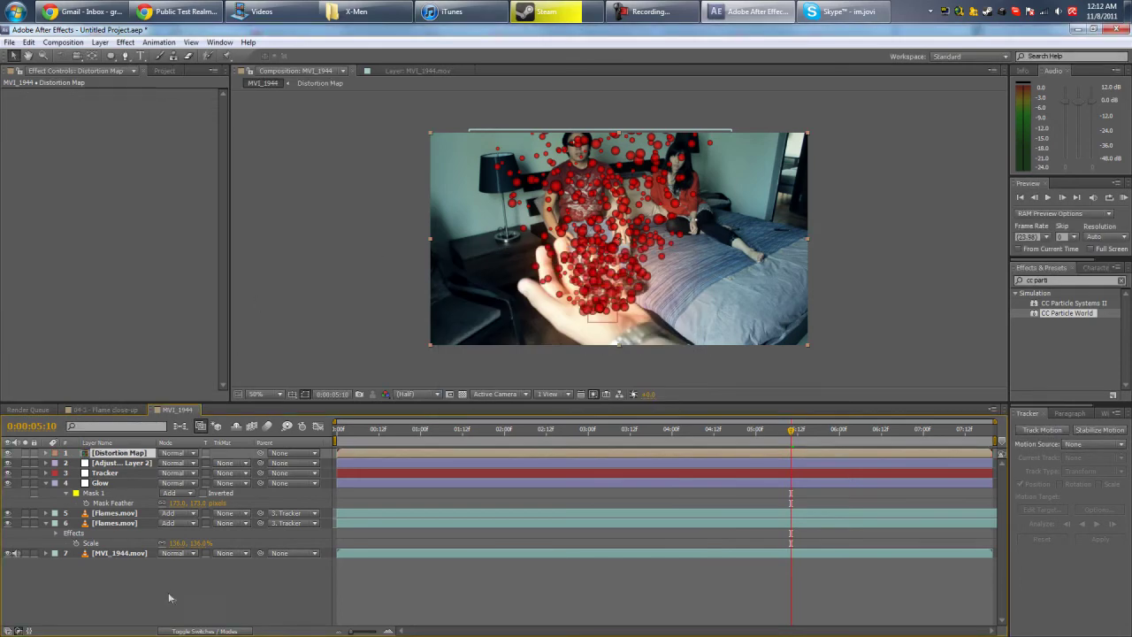
Create a new adjustment layer above the Distortion Map layer and apply the Displacement Map effect to it
right_click(175, 602)
mouse_move(222, 481)
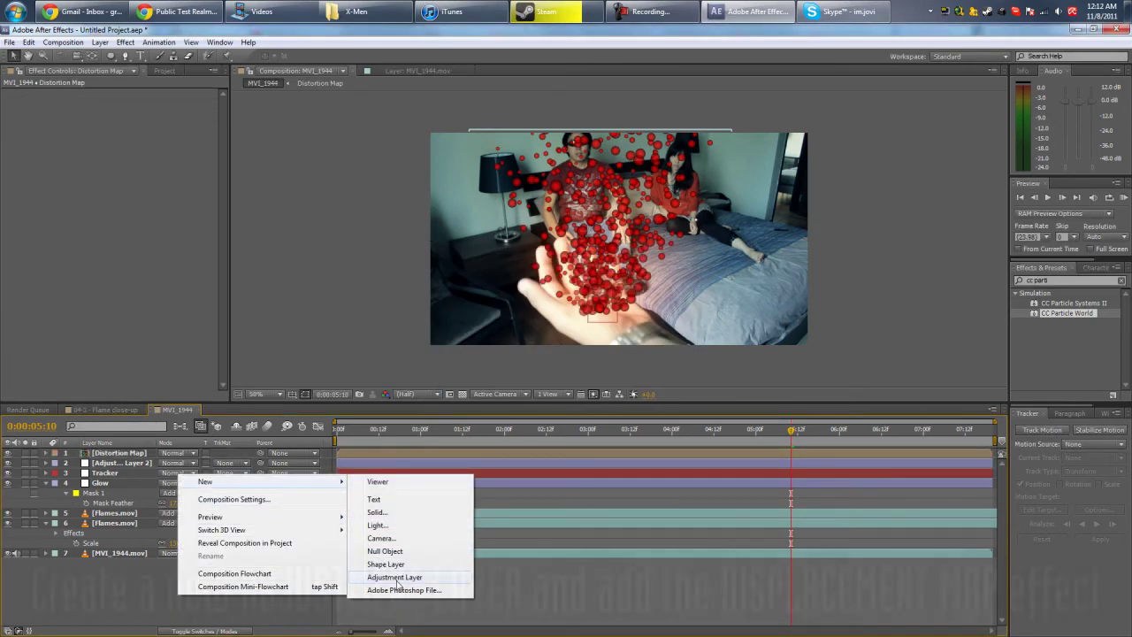
click(397, 580)
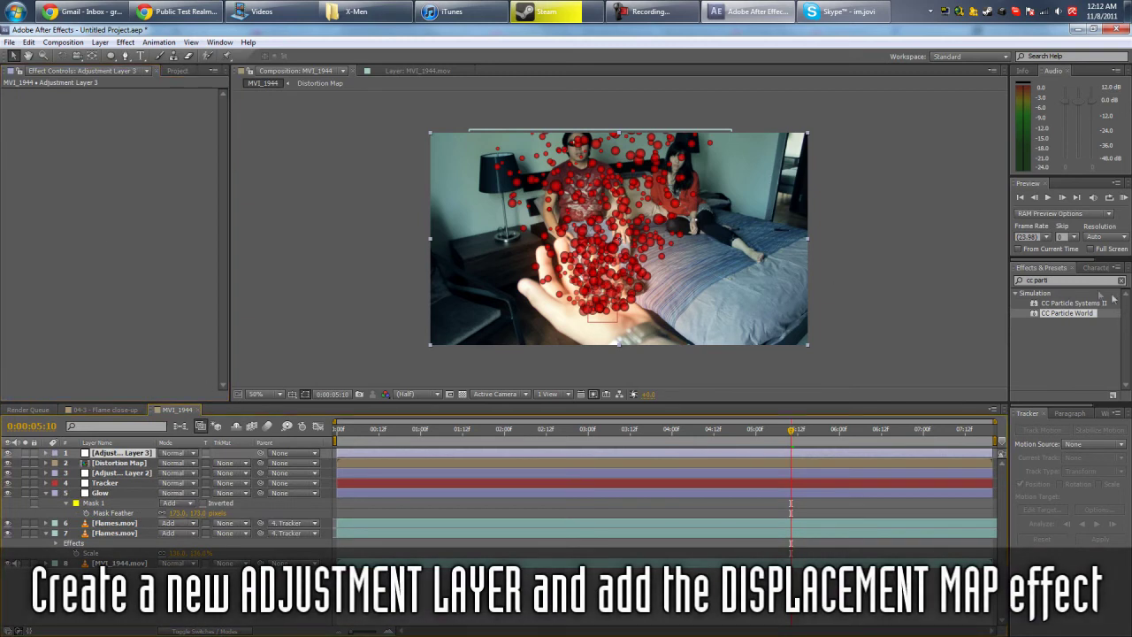
click(1065, 280)
text(displacement map)
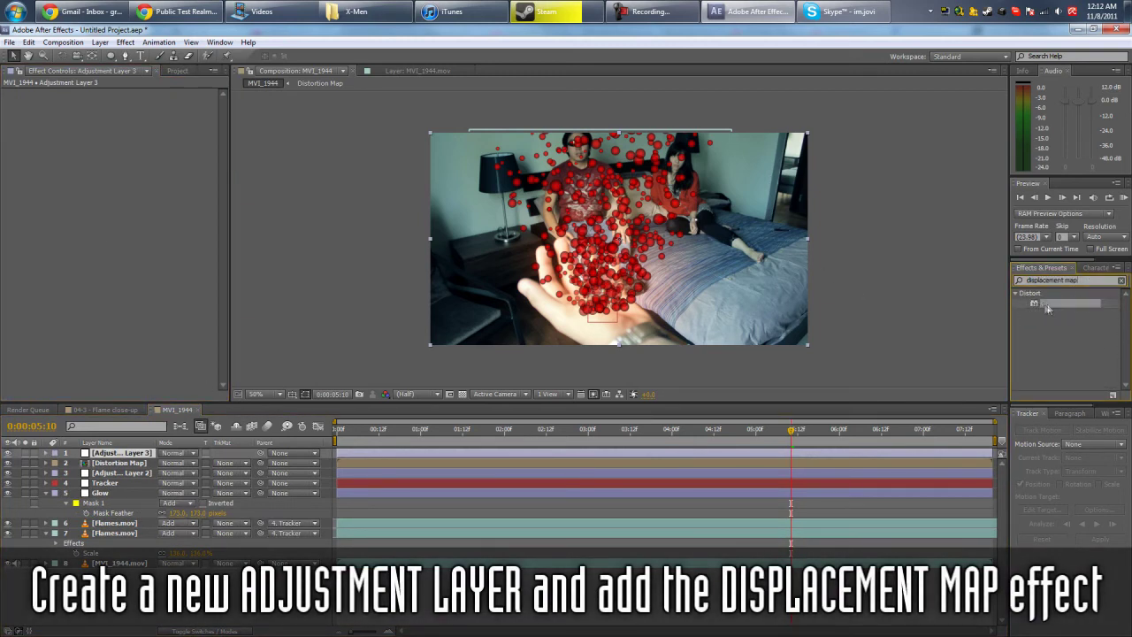
drag(1046, 308, 53, 230)
Use Distortion Map as the Displacement Map Layer, hide the Distortion Map layer, and preview up to 0:00:02:03
click(170, 104)
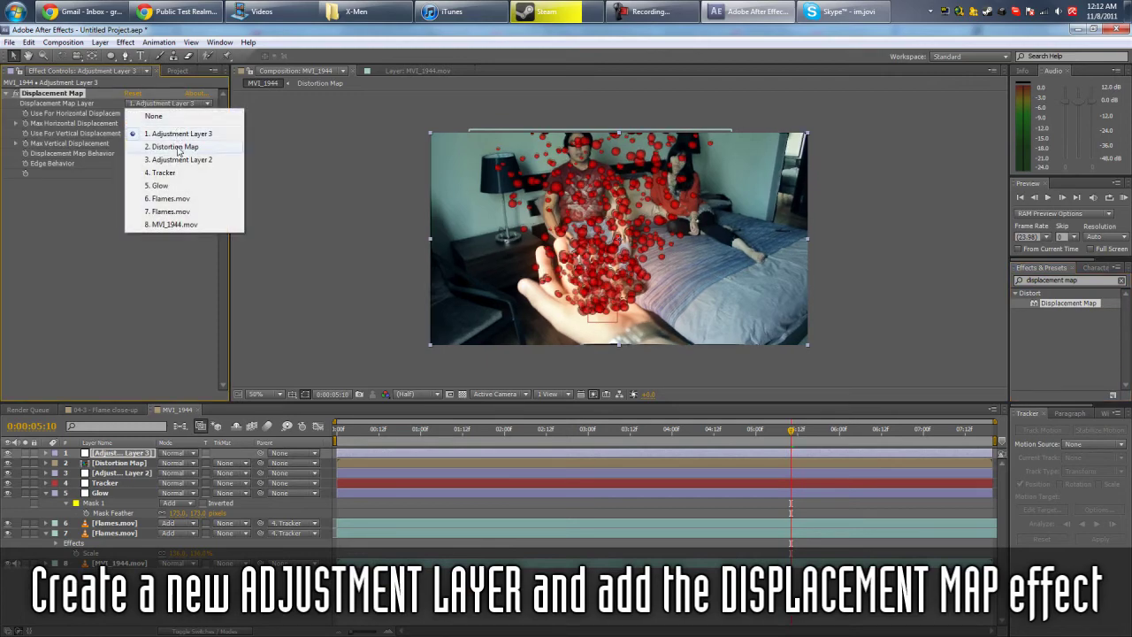
click(178, 148)
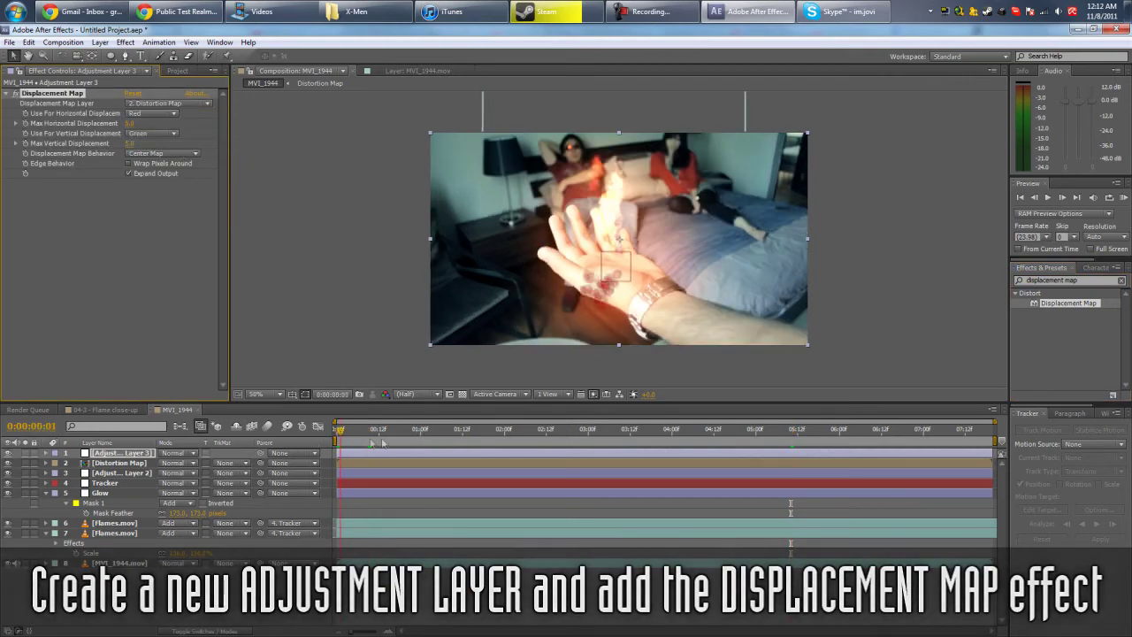
click(7, 462)
drag(347, 431, 515, 431)
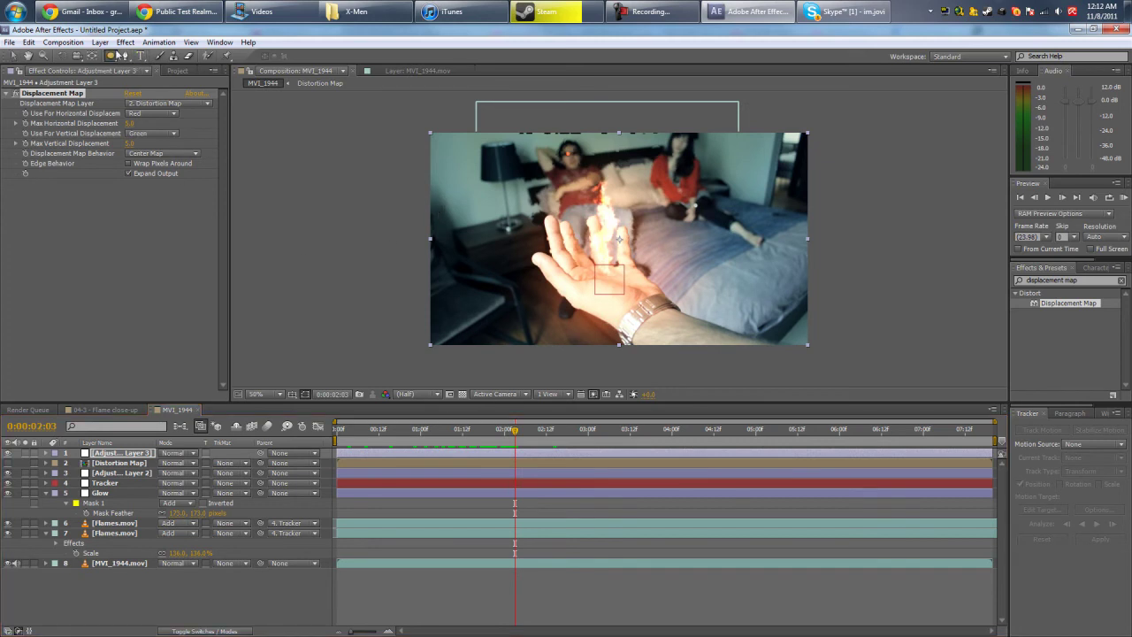
Draw a large elliptical mask around the hand and flame on Adjustment Layer 3 and check it at 0:00:03:04
drag(762, 309, 451, 140)
double_click(599, 286)
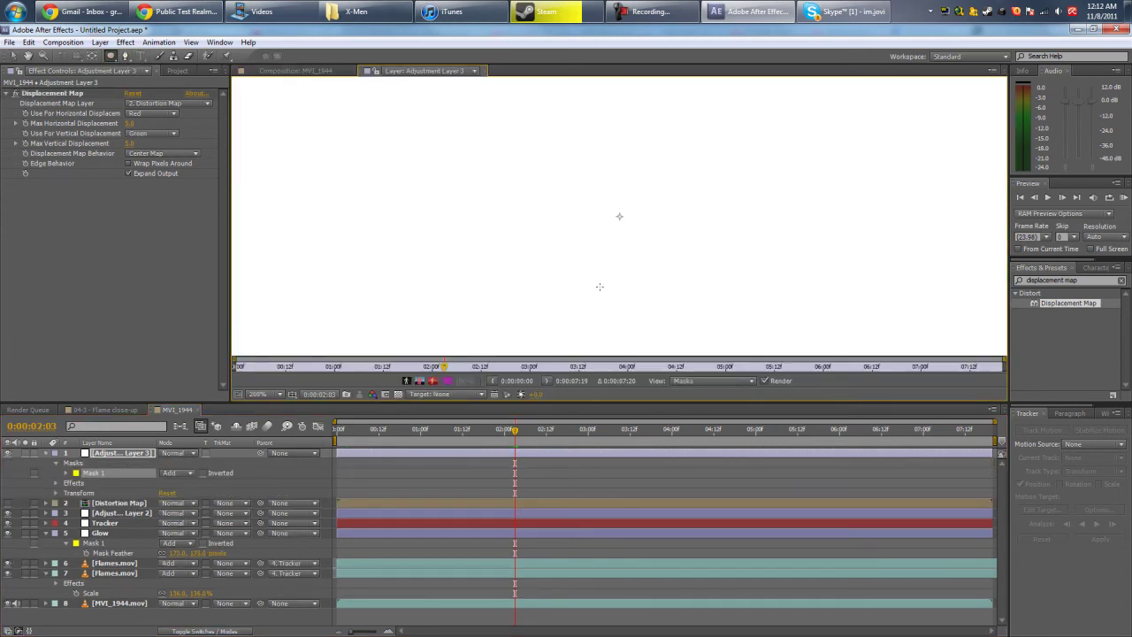
click(482, 72)
drag(475, 431, 602, 435)
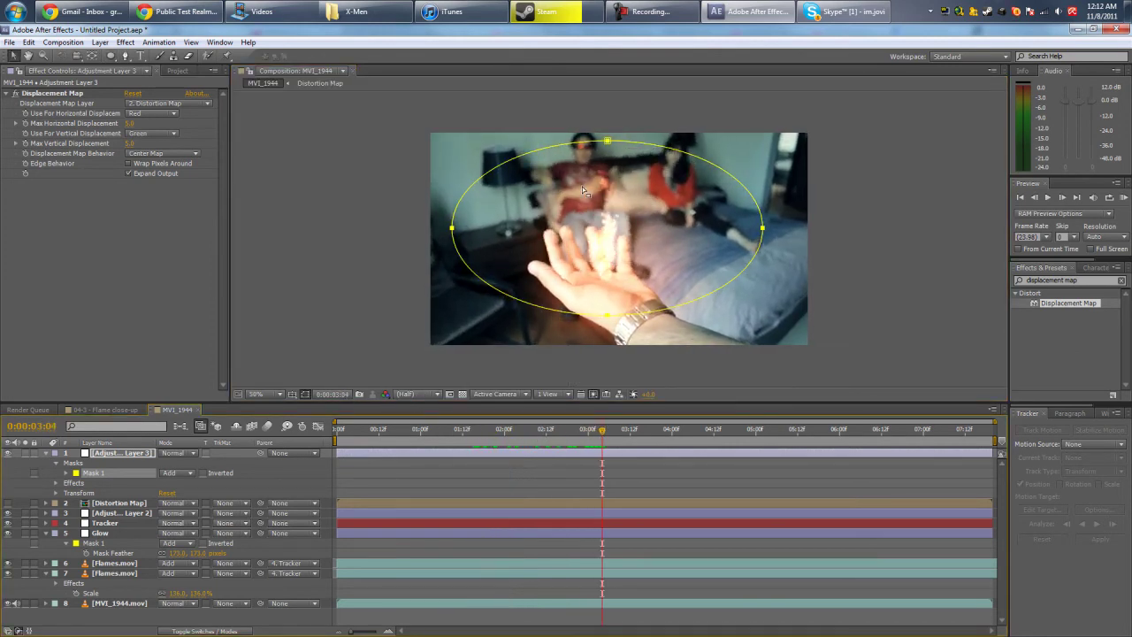
Open the Distortion Map composition at 0:00:03:20 and show the Particle settings of Red Solid 1
double_click(121, 503)
drag(597, 436, 657, 435)
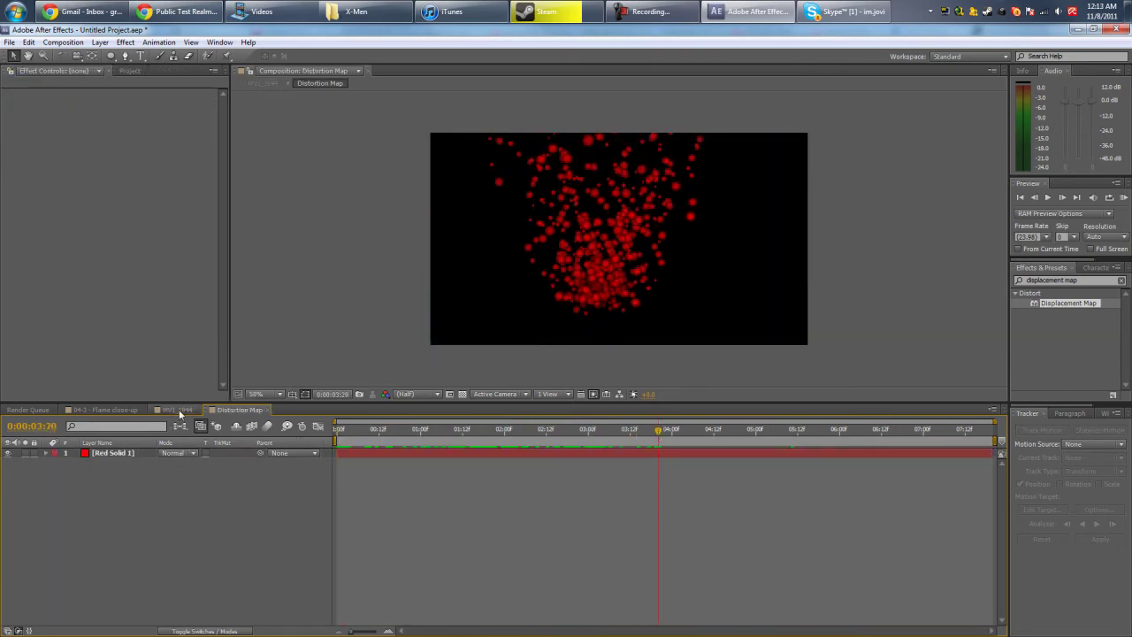
click(133, 453)
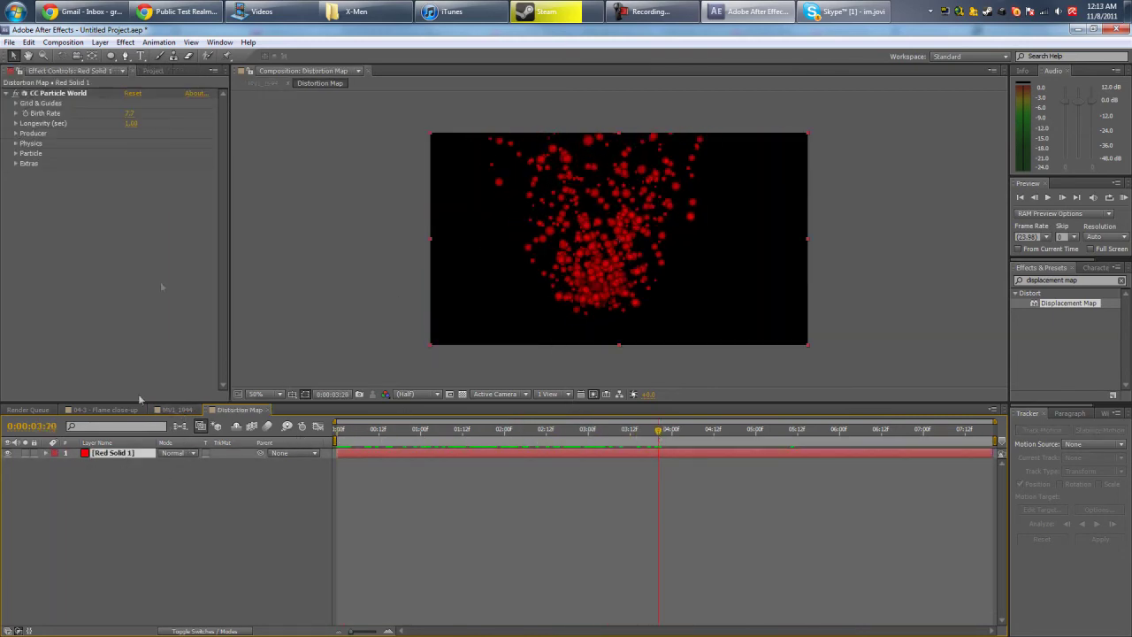
click(15, 143)
click(15, 144)
click(15, 154)
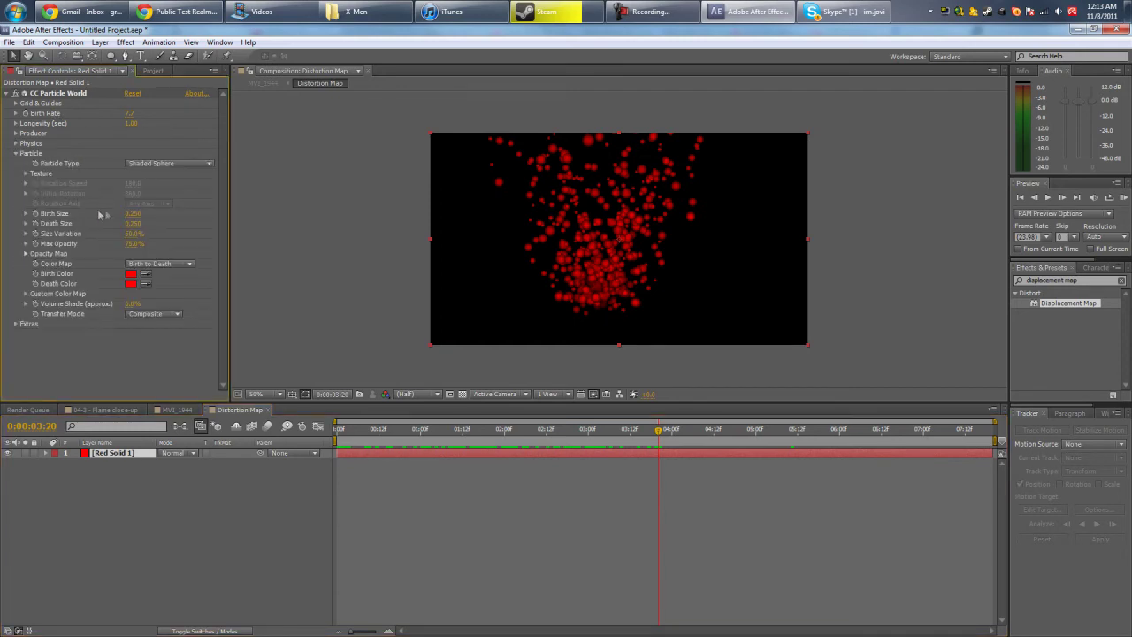
Set the particles' Birth Size to about 1.43 and Birth Rate to 0.6, and preview the animation
drag(132, 213, 209, 213)
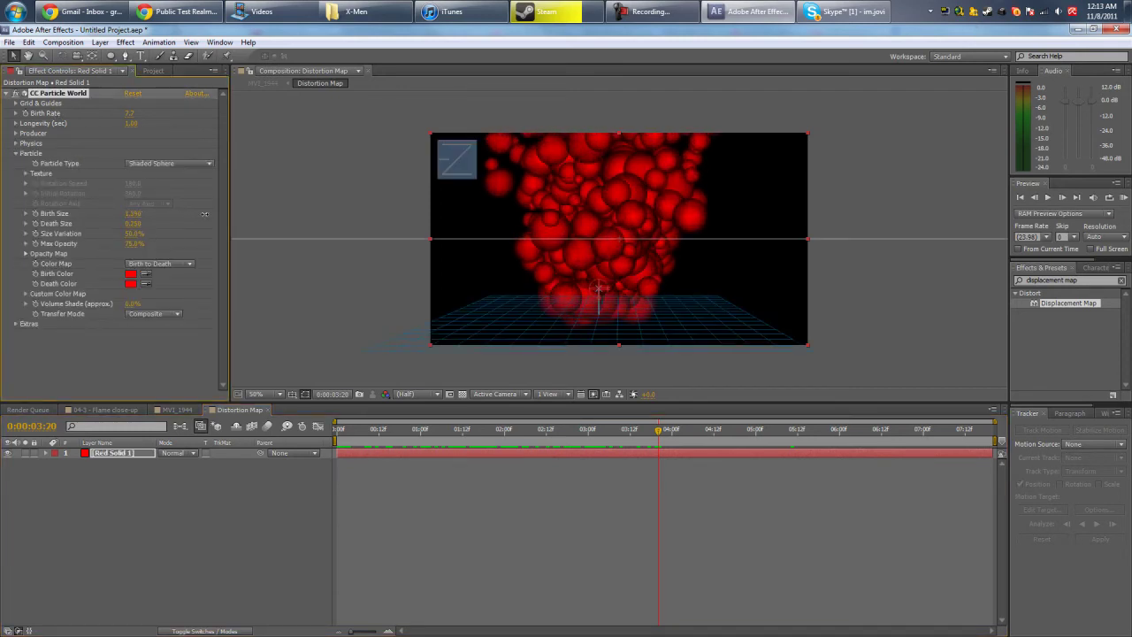
drag(130, 114, 21, 124)
key(space)
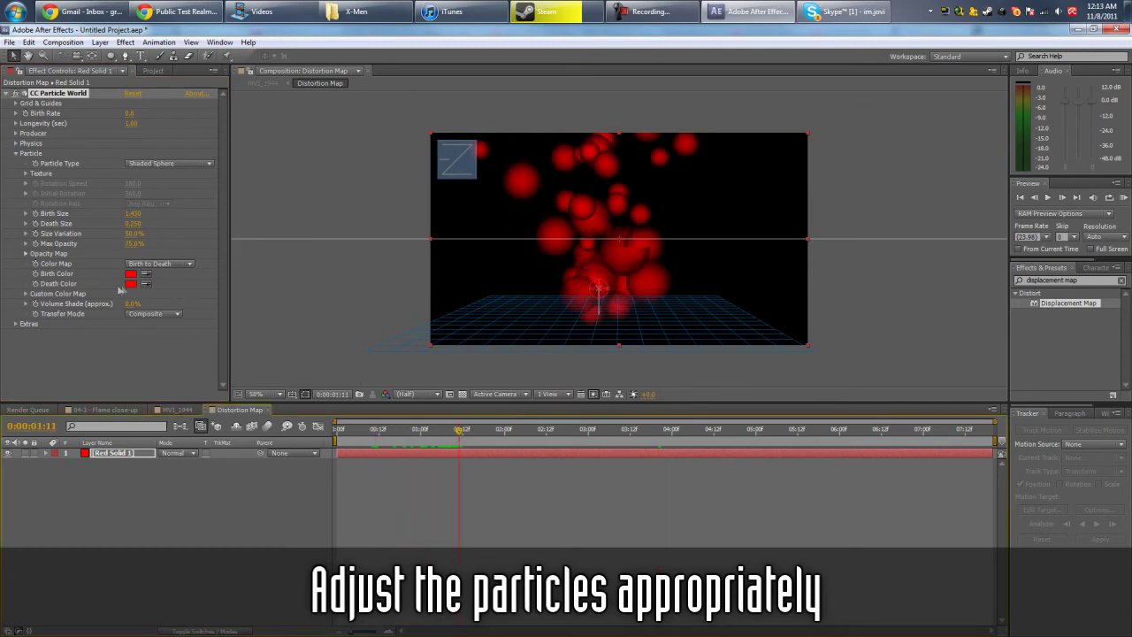
Set both the Death Size and Birth Size of the particles to 1.5 and check them at 0:00:02:14
click(138, 226)
text(1.5)
click(136, 213)
text(1.5)
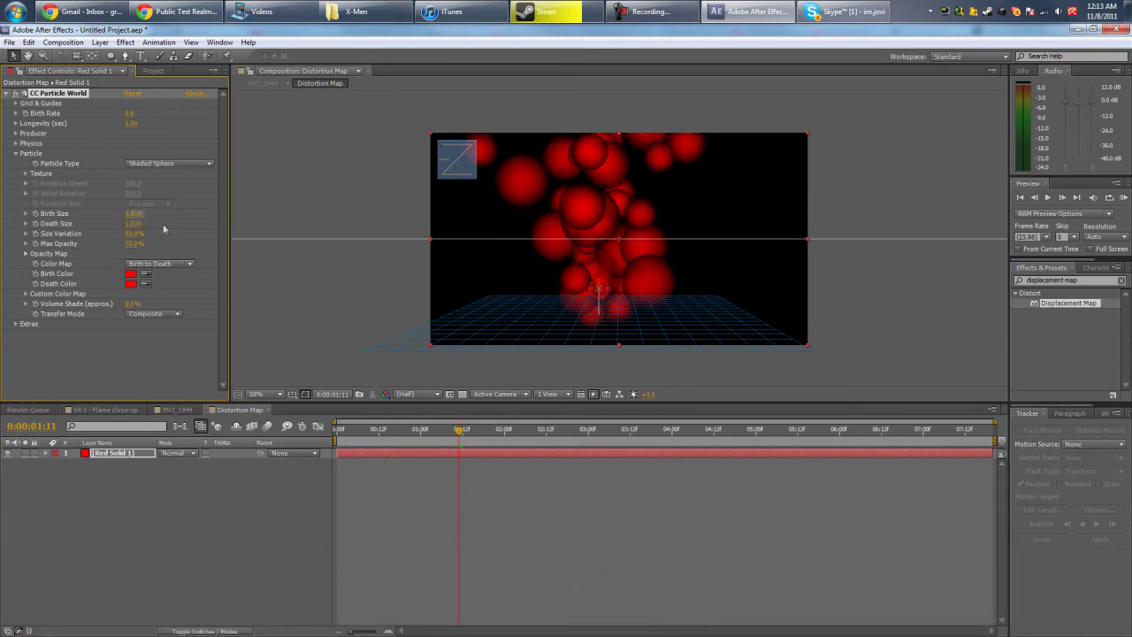
drag(461, 429, 552, 432)
Change the Particle Type to Faded Sphere and set Size Variation to 0%, checking the motion up to 0:00:03:21
click(169, 163)
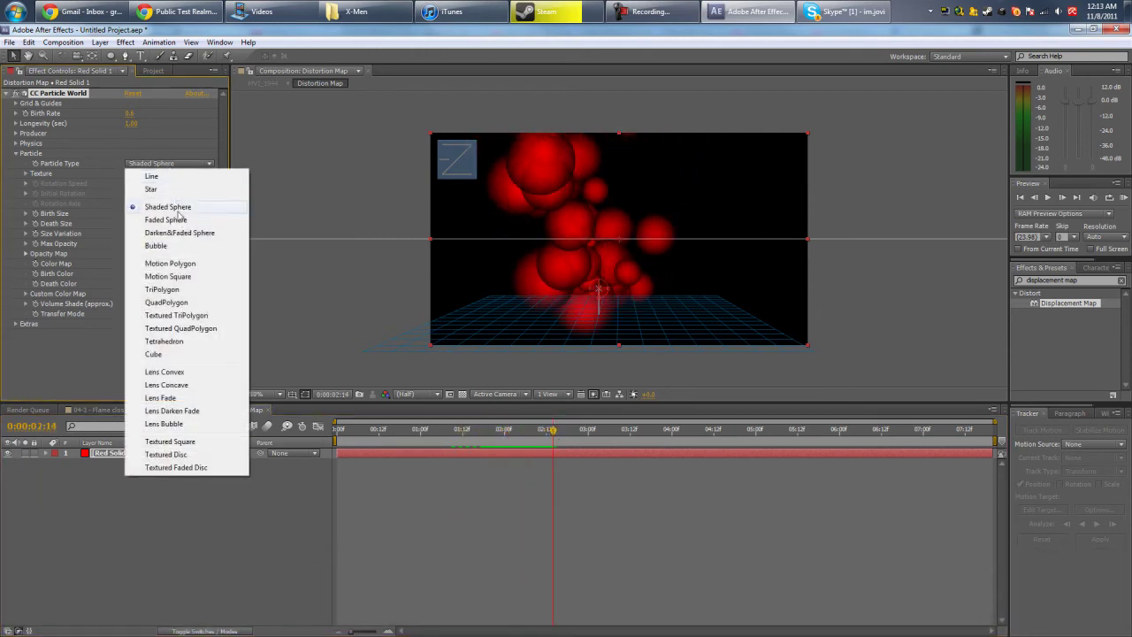
click(175, 218)
drag(450, 432, 695, 433)
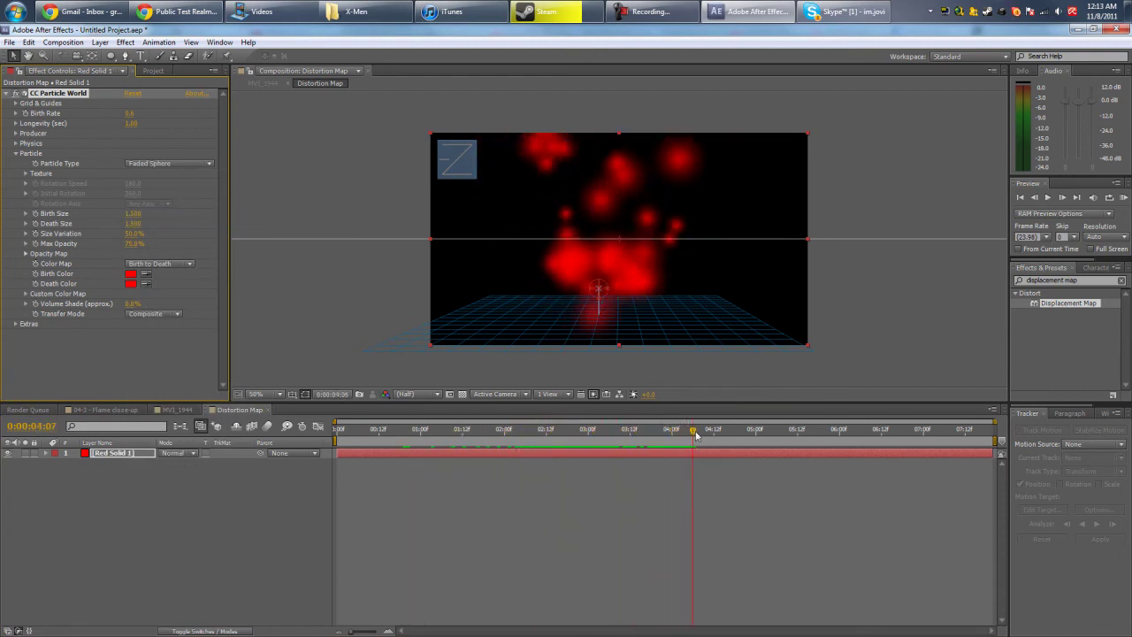
click(133, 234)
drag(517, 435, 662, 432)
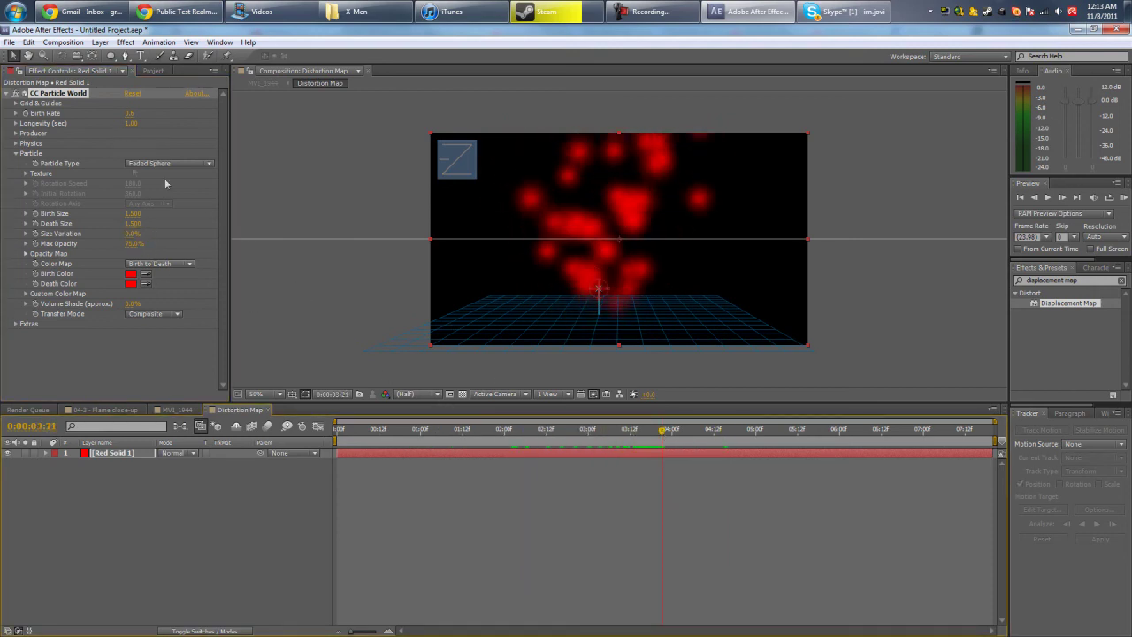
Set the particles' Birth Size and Death Size to 2 and check their motion through the timeline
click(134, 214)
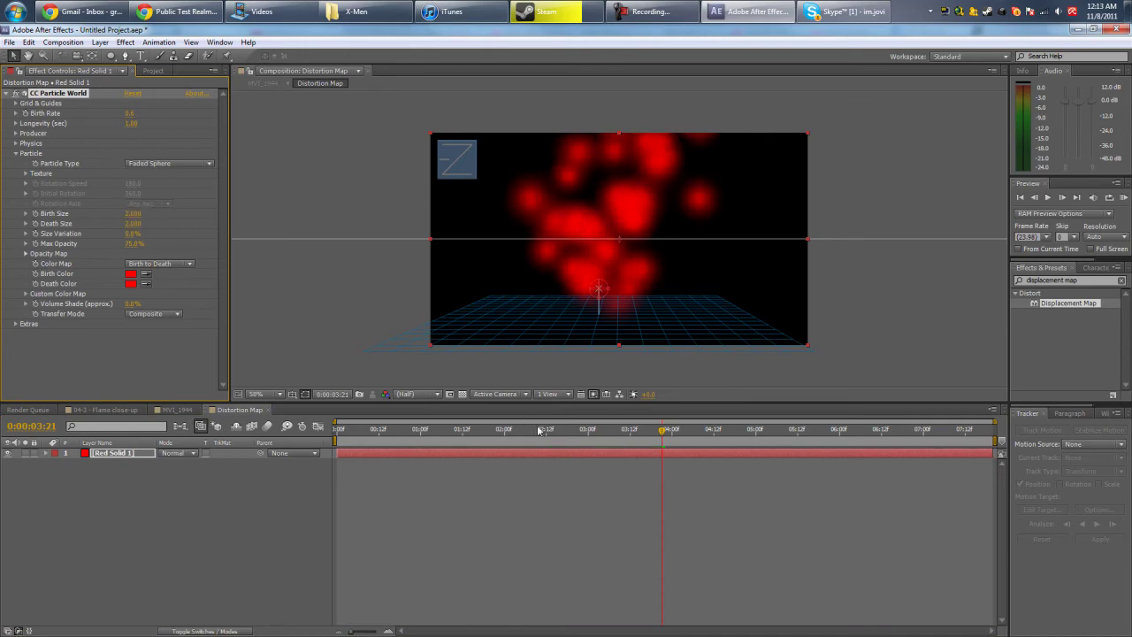
drag(433, 431, 915, 436)
In the MVI_1944 composition, set both Max Horizontal and Max Vertical Displacement of Adjustment Layer 3's Displacement Map to 2.5
click(174, 409)
click(131, 456)
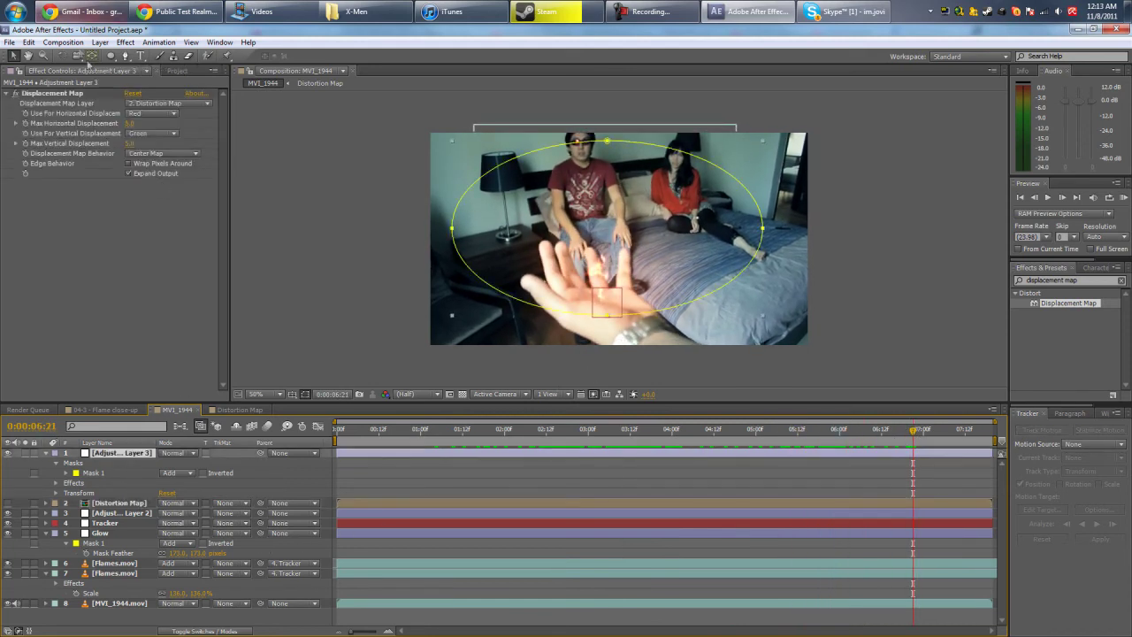
click(128, 128)
click(131, 143)
text(2.5)
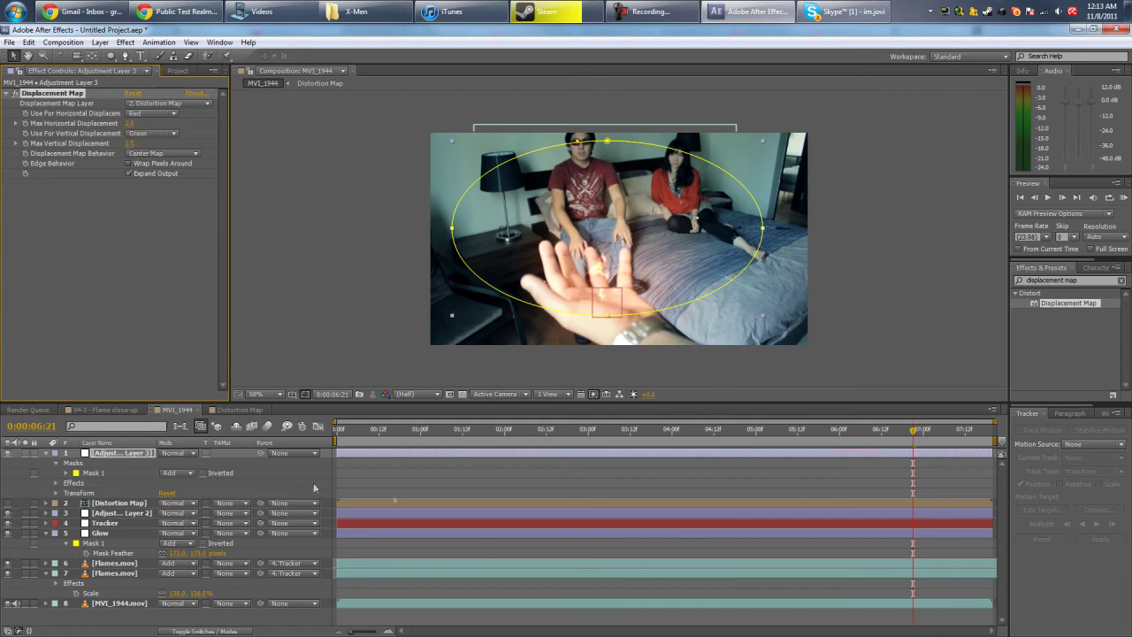
Collapse Adjustment Layer 3's properties and preview the heat distortion around the flame, checking up to 0:00:03:18
click(47, 455)
click(402, 431)
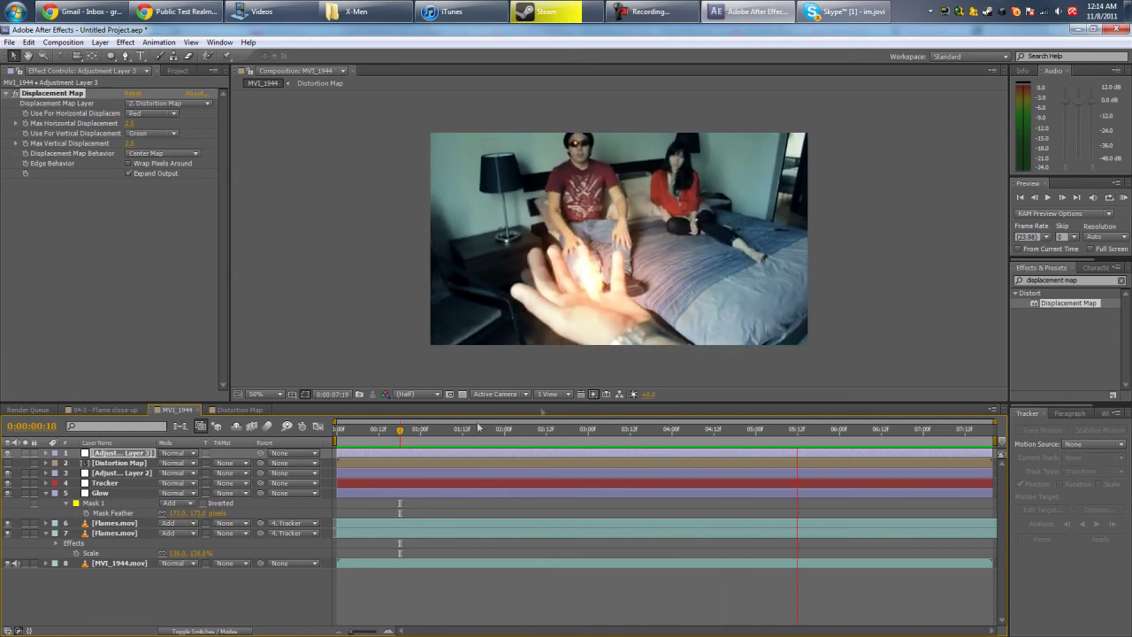
click(349, 434)
drag(390, 442, 651, 442)
double_click(698, 453)
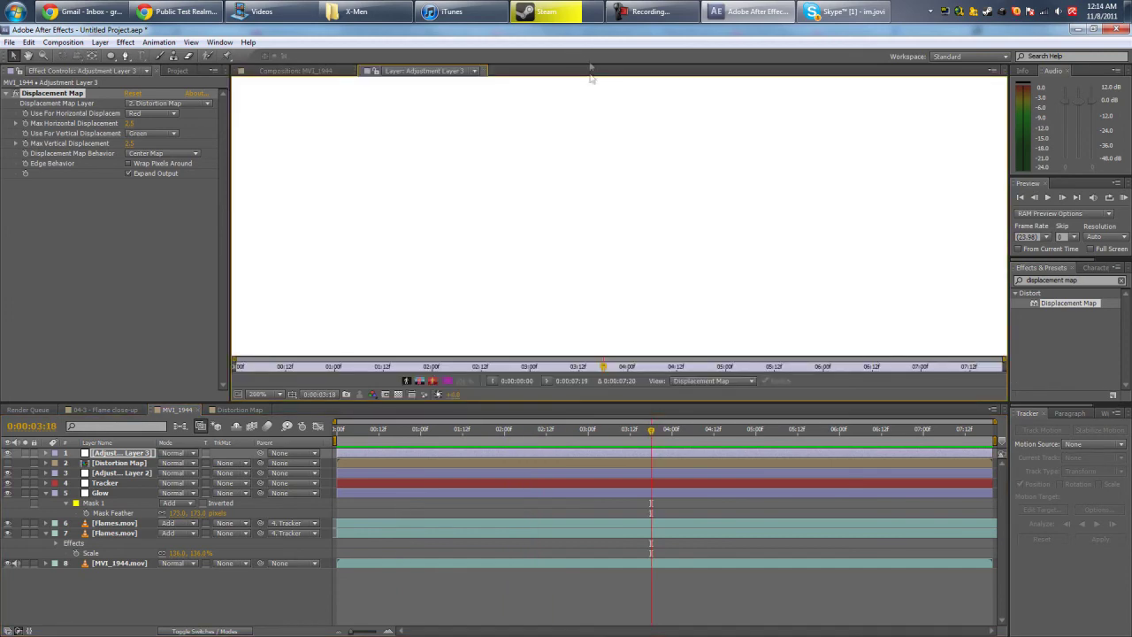
click(484, 70)
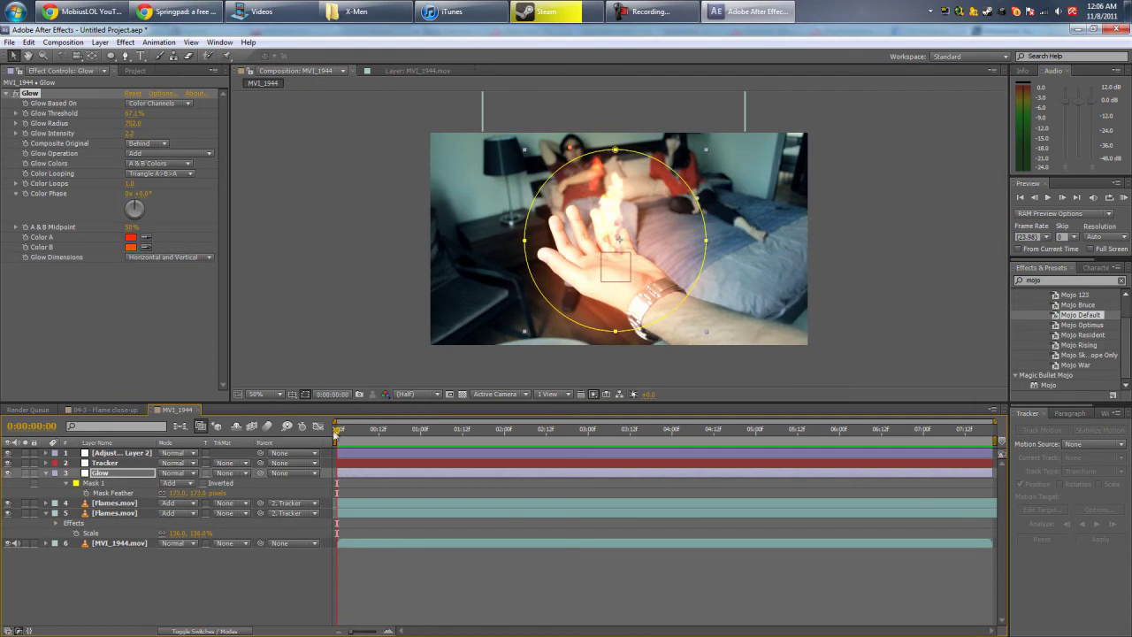
Scrub forward through the MVI_1944 composition and back to 0:00:00:06 to review the tracked flame and its glow
drag(336, 430, 449, 433)
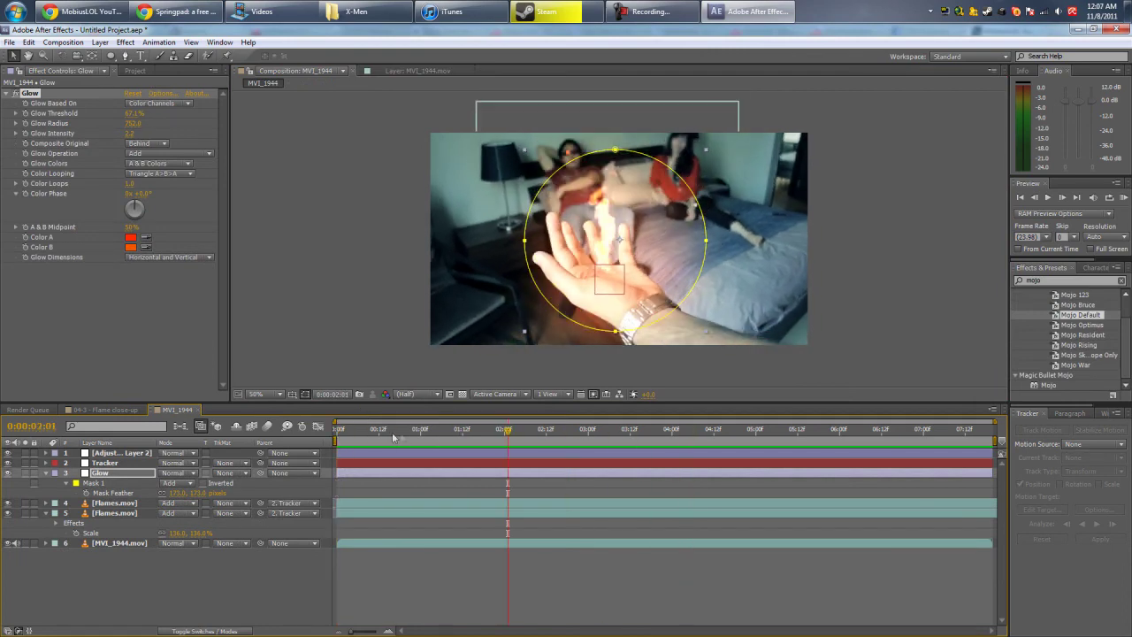
drag(525, 440, 953, 457)
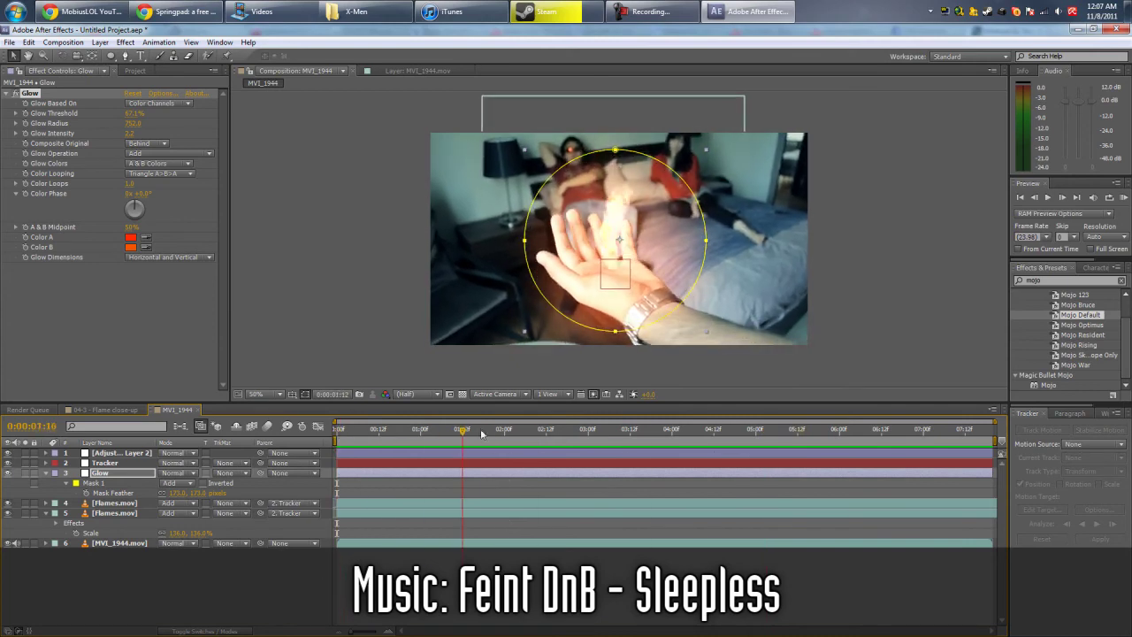
drag(587, 433, 357, 451)
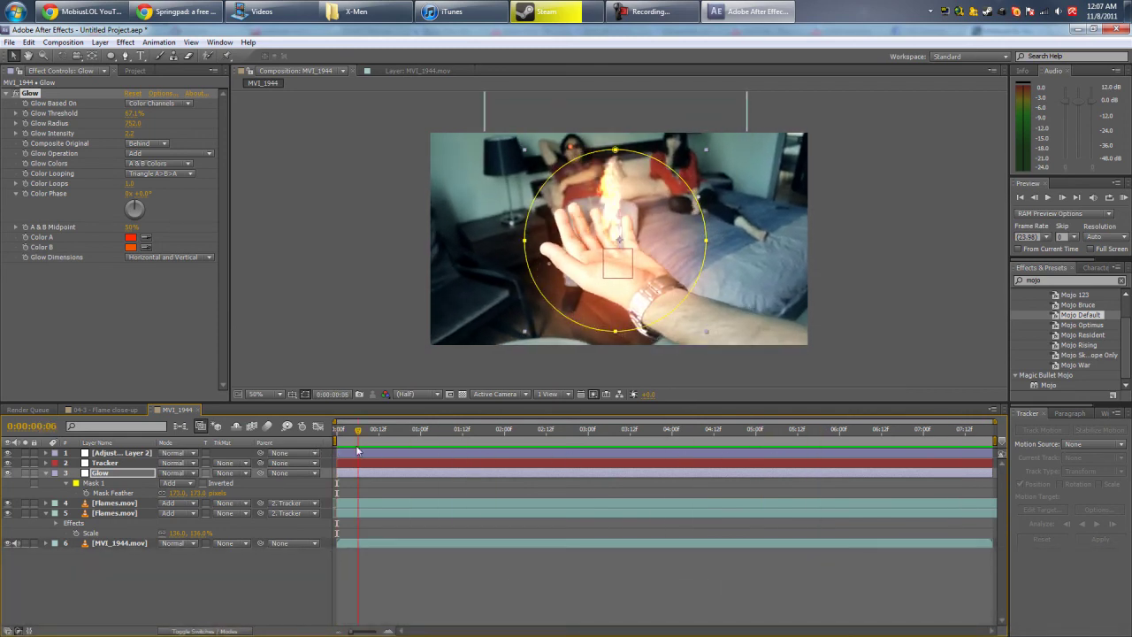